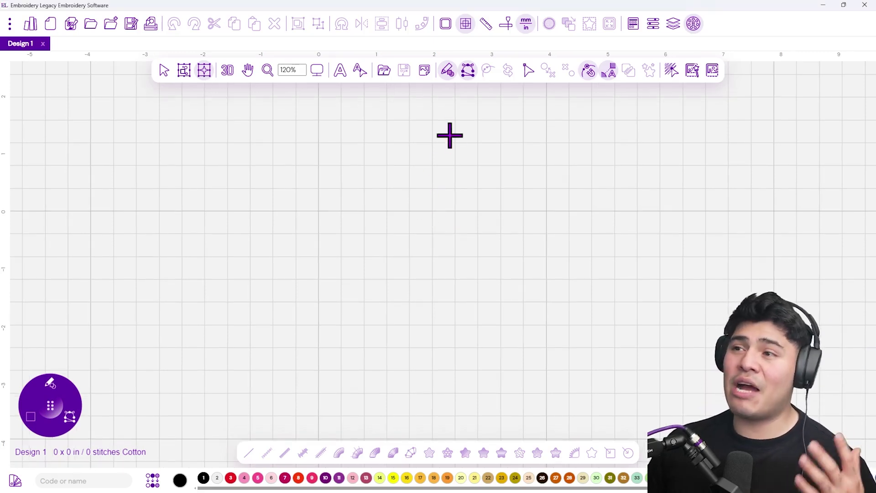
Step: Load the "portrait example" image from the portrait folder as the design's backdrop
left_click(424, 73)
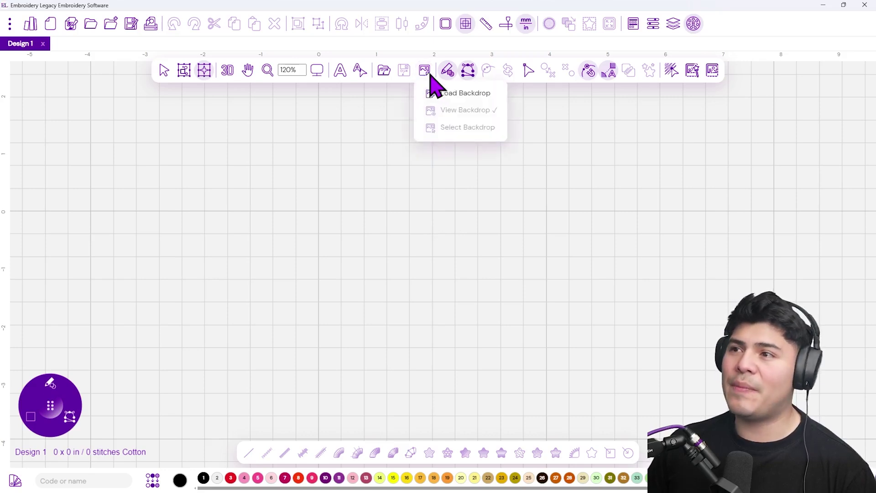
left_click(475, 98)
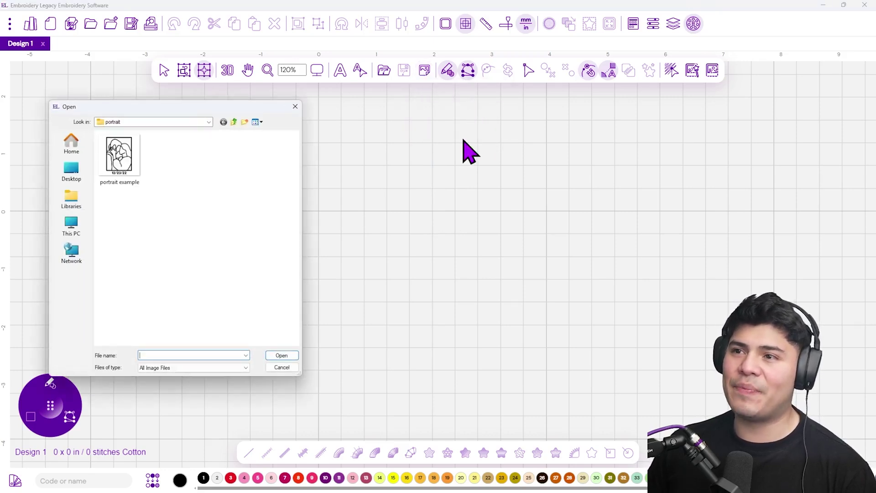
left_click(127, 164)
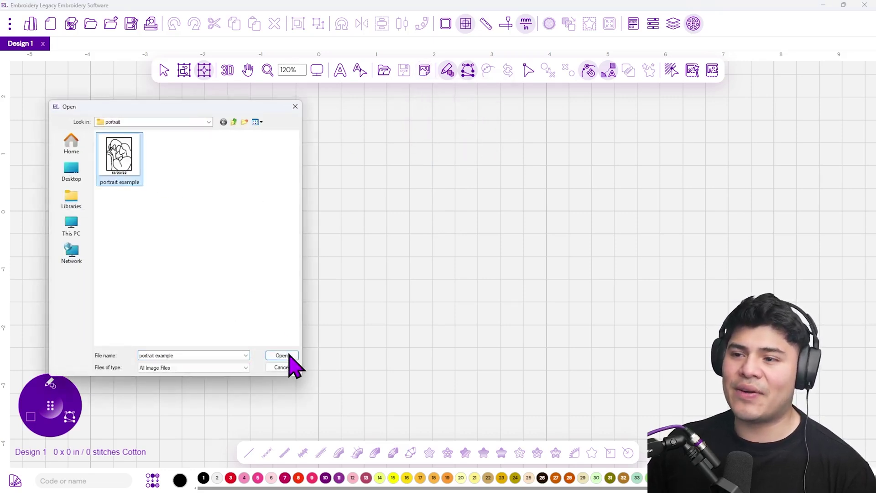
left_click(286, 356)
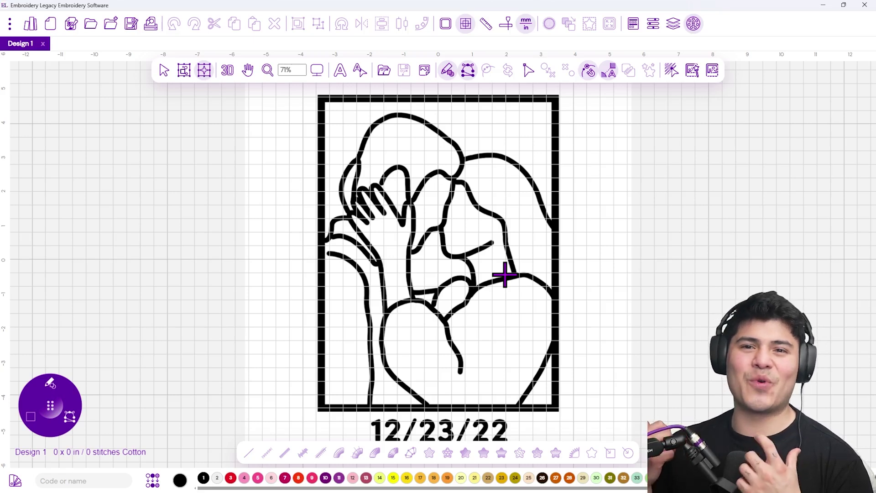
Step: Resize the backdrop image proportionally by setting its height to 4 in, and close its properties
left_click(424, 70)
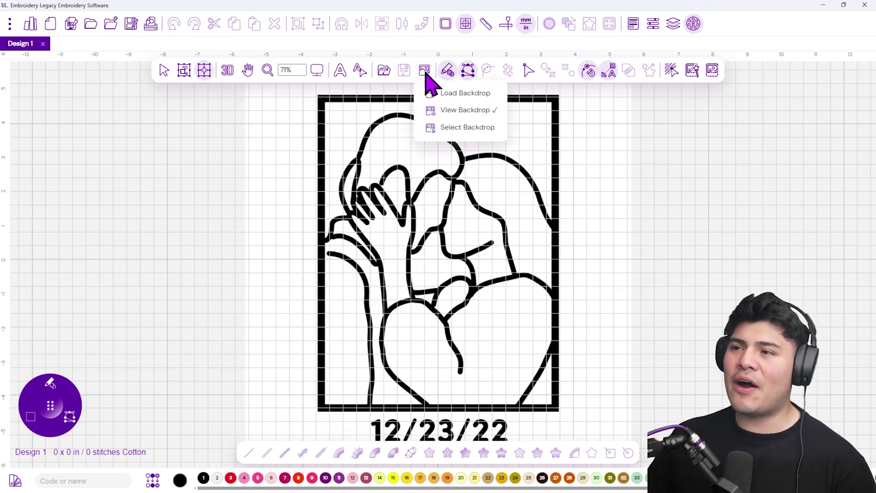
left_click(467, 130)
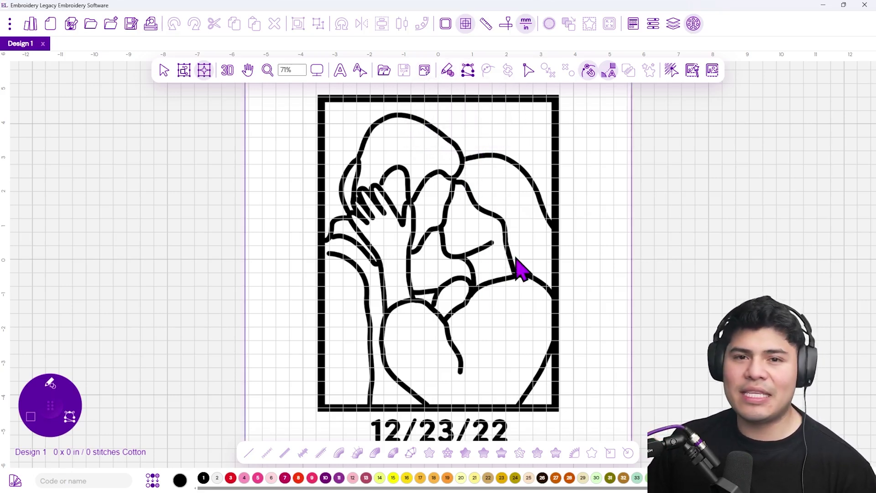
right_click(428, 243)
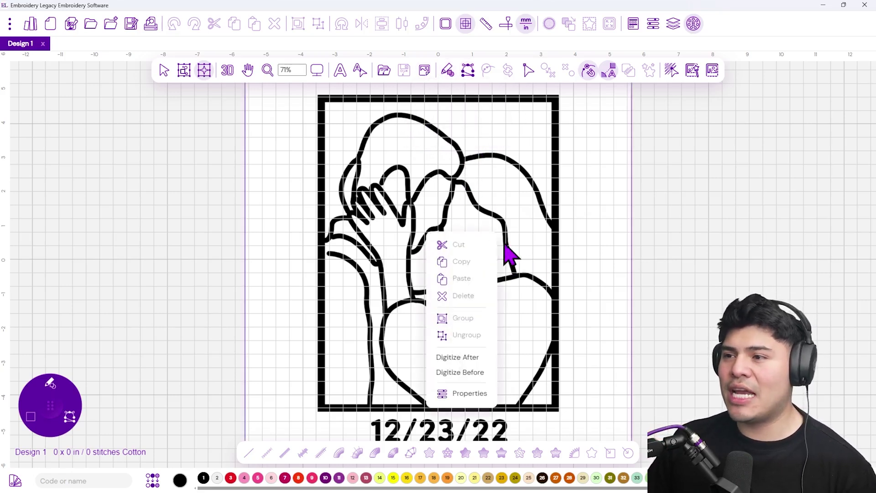
left_click(456, 401)
left_click_drag(753, 88, 426, 121)
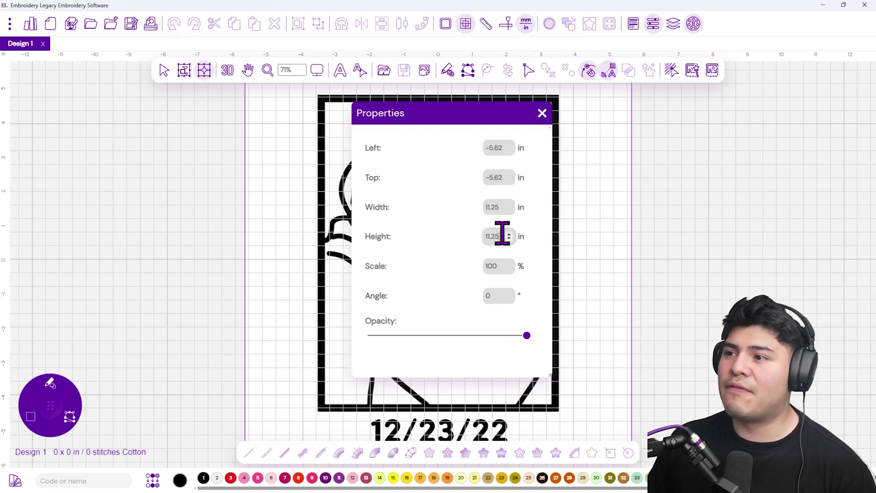
left_click_drag(502, 234, 480, 235)
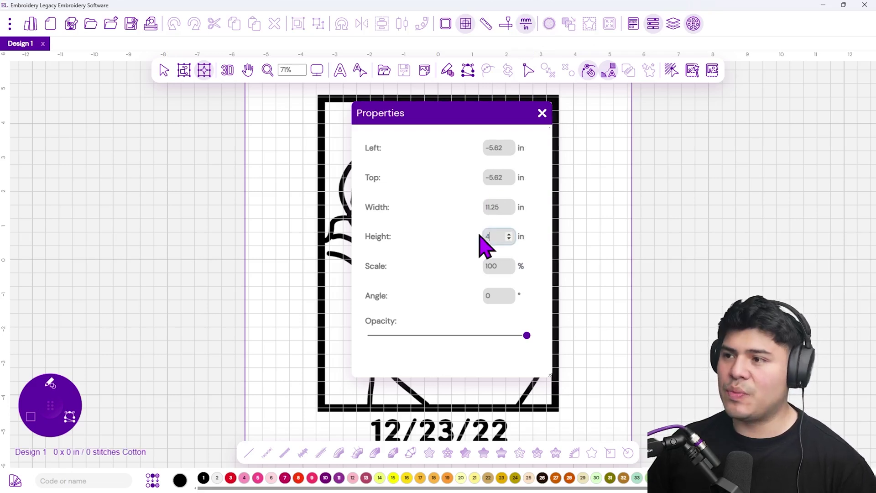
key("Return")
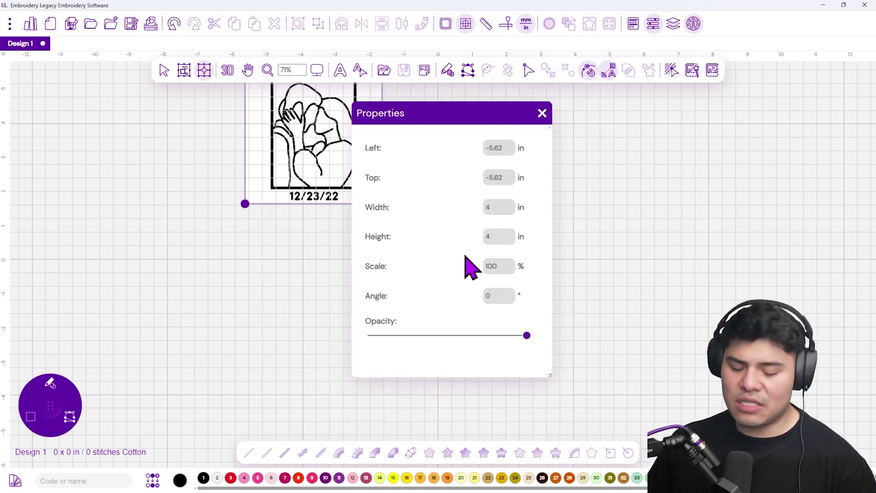
left_click(542, 113)
Step: Select the brush type that offers an adjustable line size and set its size to 1 mm
left_click_drag(315, 130, 426, 275)
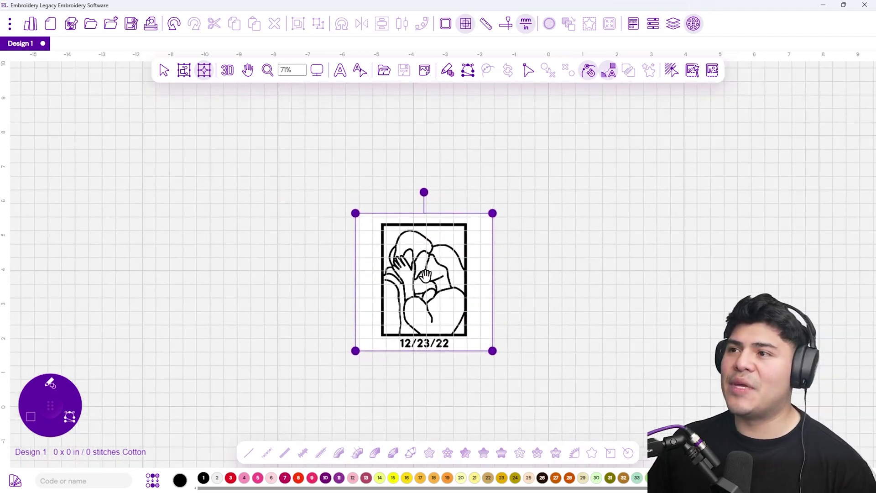
scroll(417, 302, "up", 6)
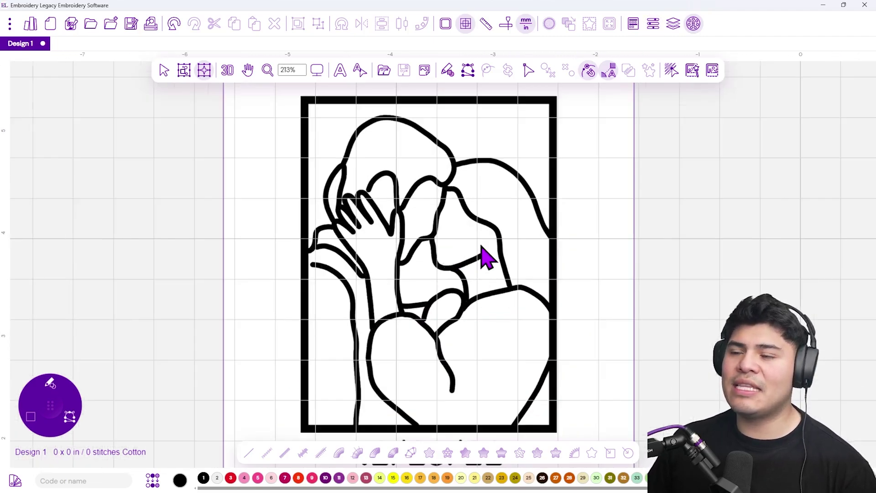
scroll(485, 260, "down", 1)
right_click(261, 315)
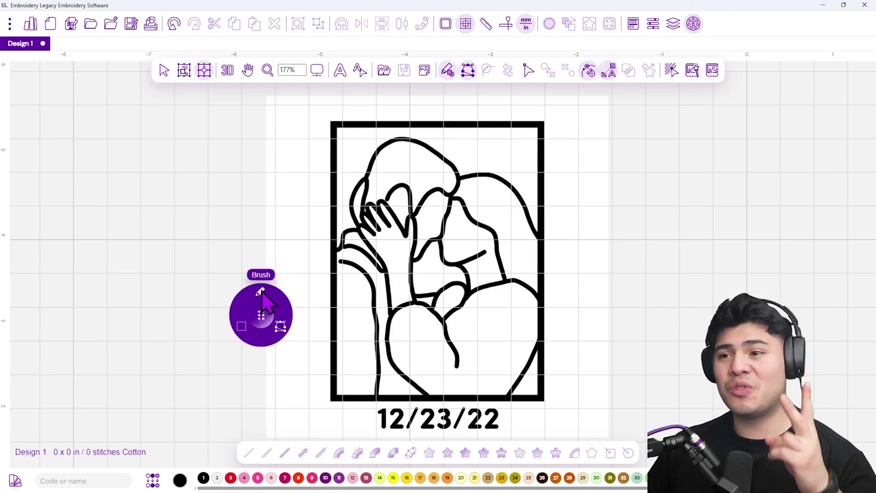
left_click(261, 294)
left_click(299, 301)
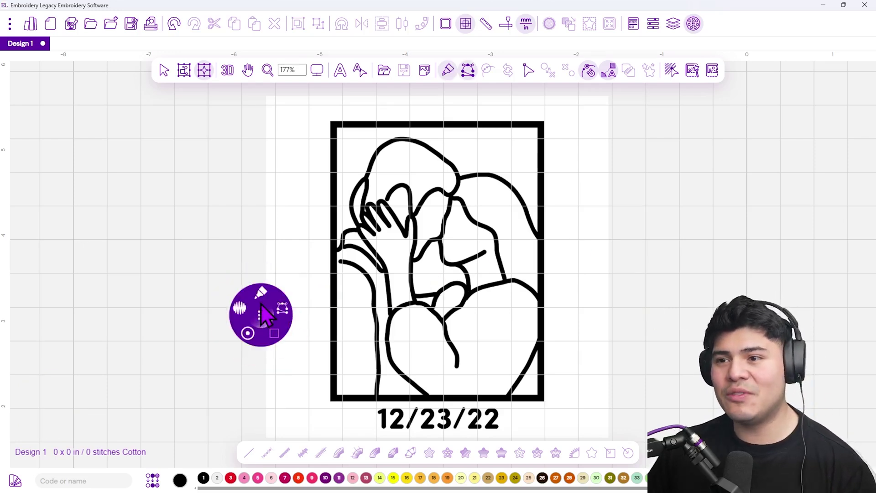
left_click(231, 314)
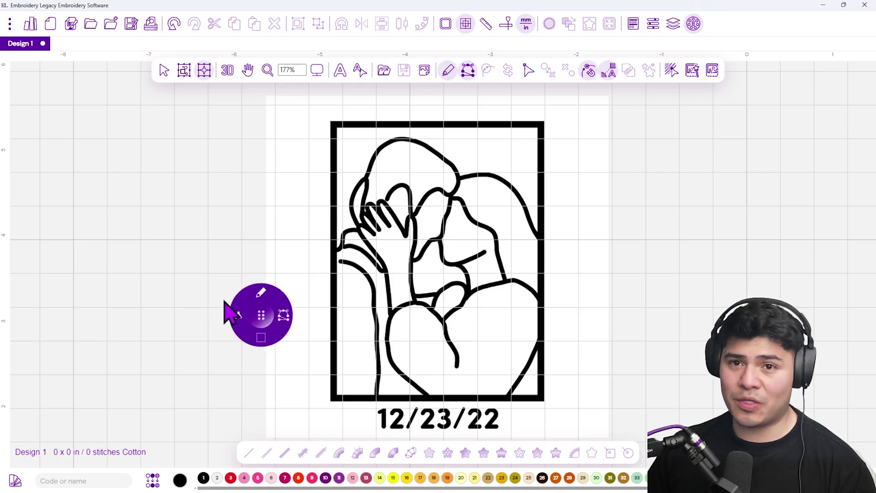
left_click(263, 300)
left_click(301, 314)
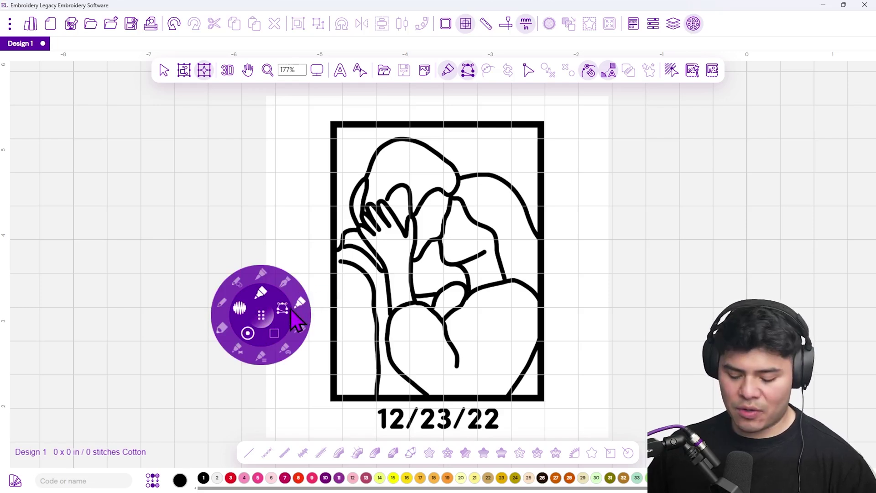
left_click(241, 347)
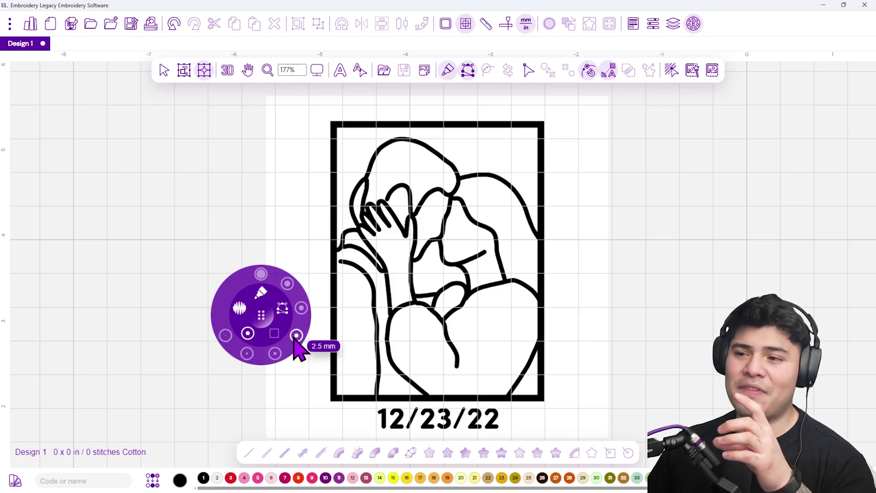
left_click(248, 355)
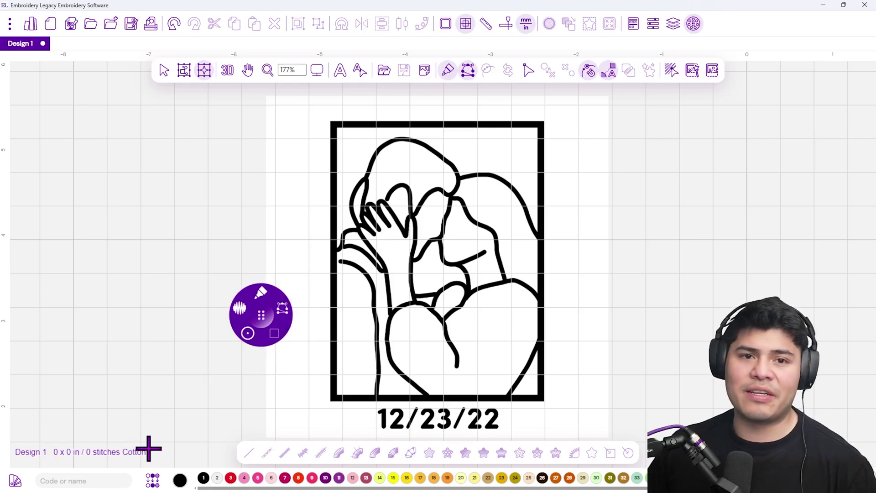
Step: Move the brush wheel beside the portrait's upper half, choose the 1 mm size again and switch the thread colour to green
left_click_drag(261, 315, 240, 220)
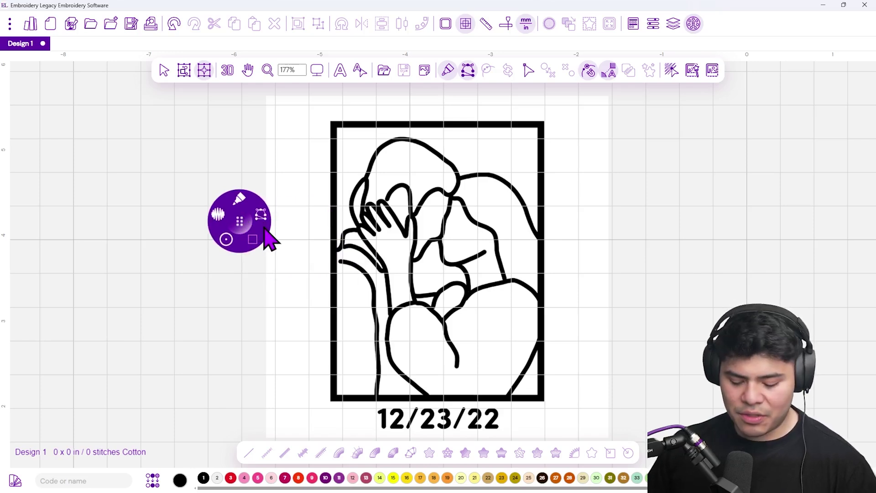
key("b")
left_click(250, 215)
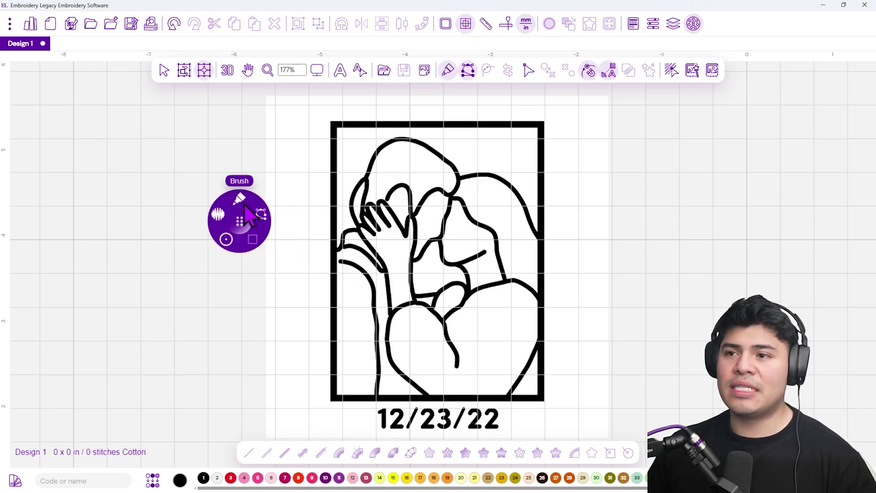
left_click(226, 241)
left_click(229, 263)
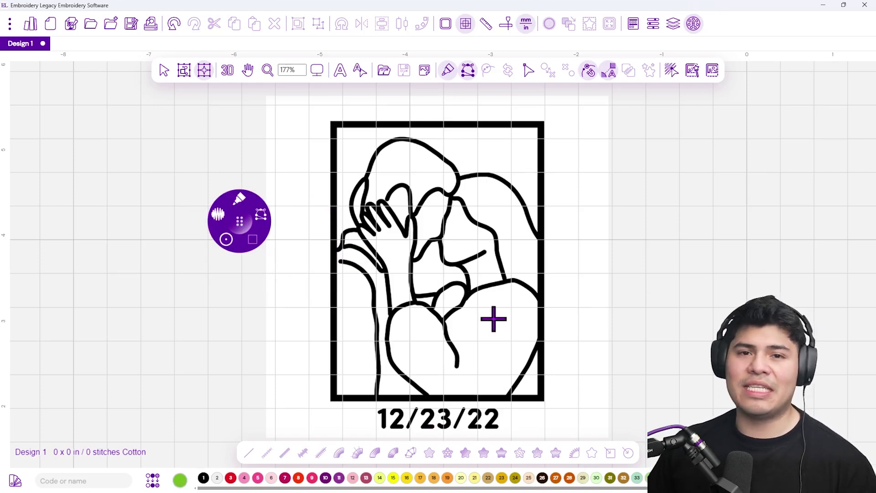
Step: Lower the backdrop image's opacity to about half and close its properties
left_click(424, 70)
left_click(468, 127)
right_click(444, 183)
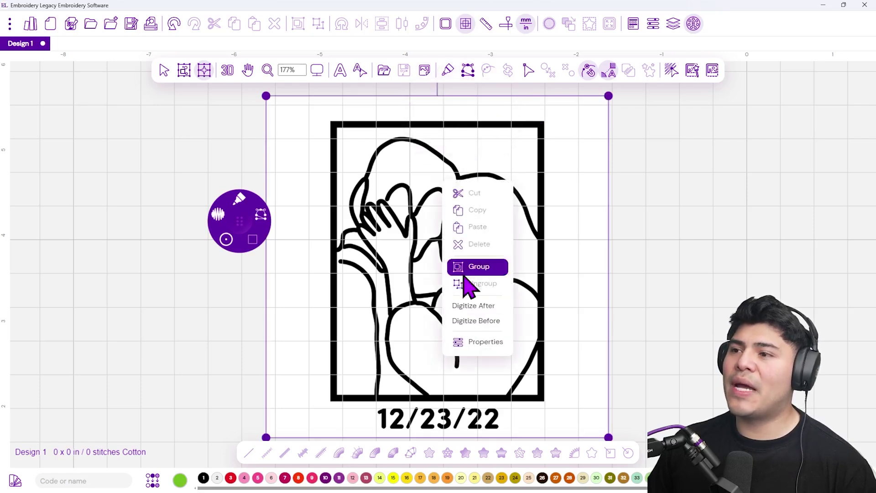
left_click(465, 346)
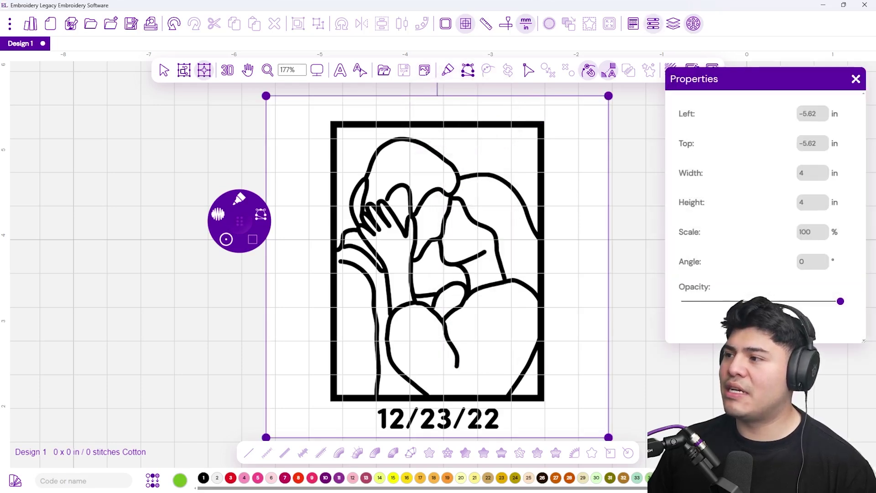
left_click_drag(840, 301, 762, 302)
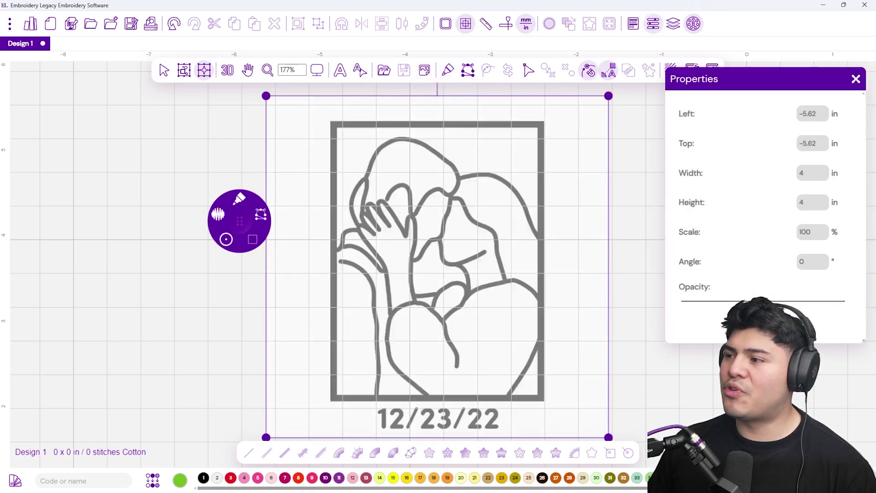
left_click(641, 219)
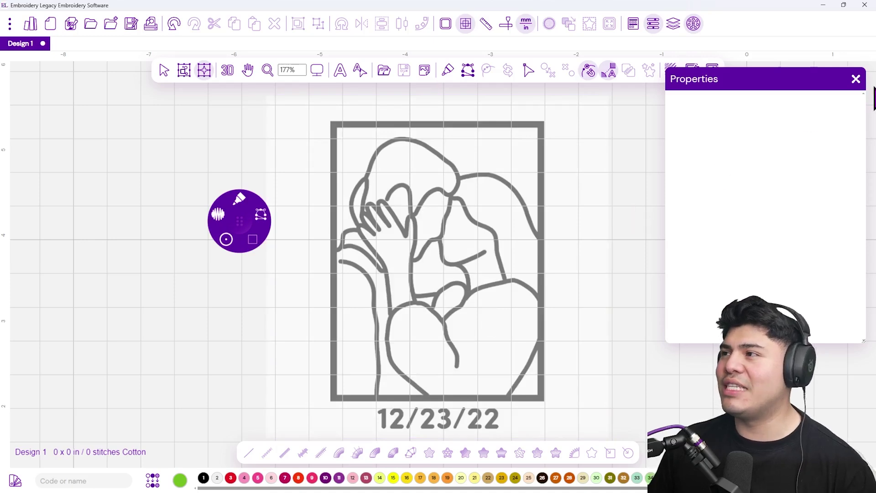
left_click(855, 79)
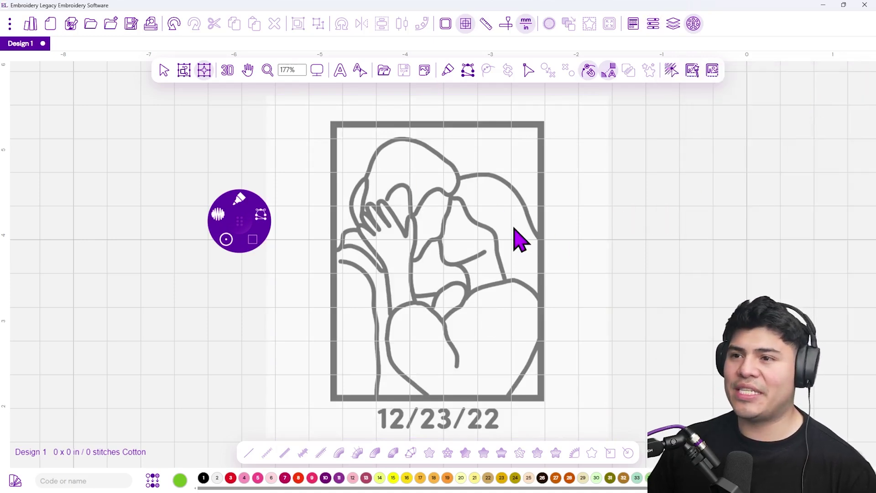
Step: Activate the brush tool and move the brush wheel clear of the line art, just outside the frame's right edge
scroll(573, 246, "up", 5)
scroll(577, 247, "up", 2)
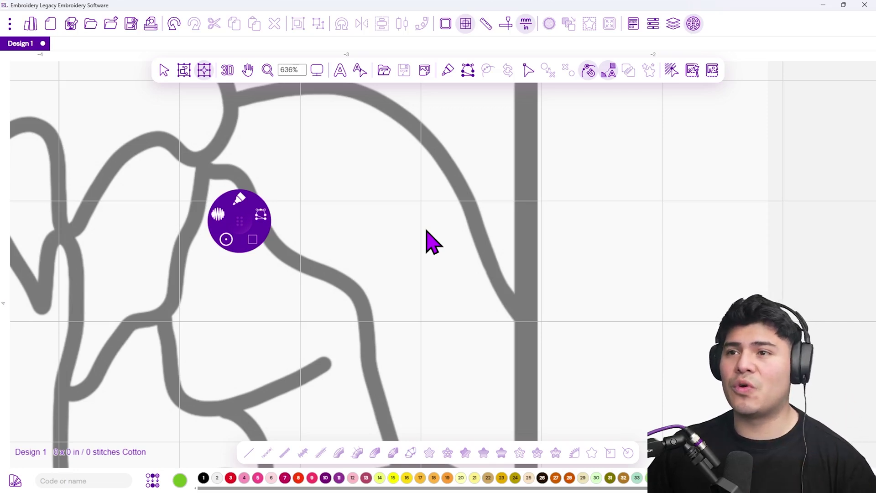
left_click_drag(381, 212, 395, 272)
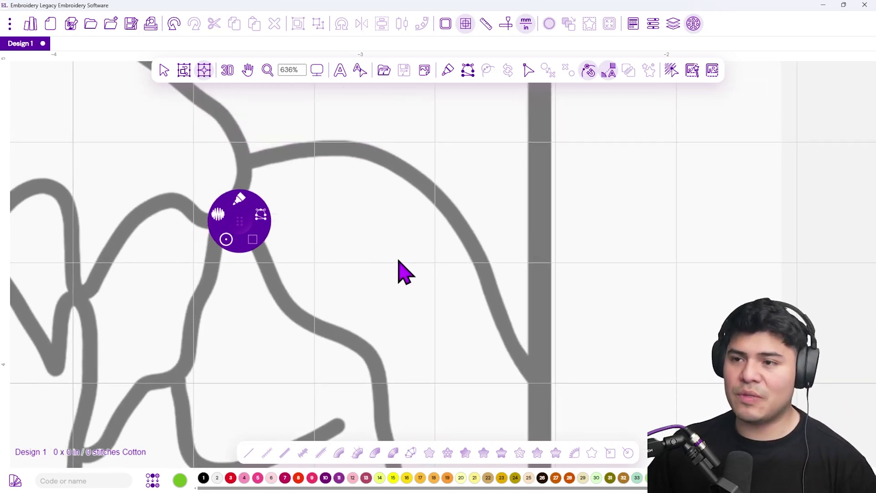
left_click(237, 199)
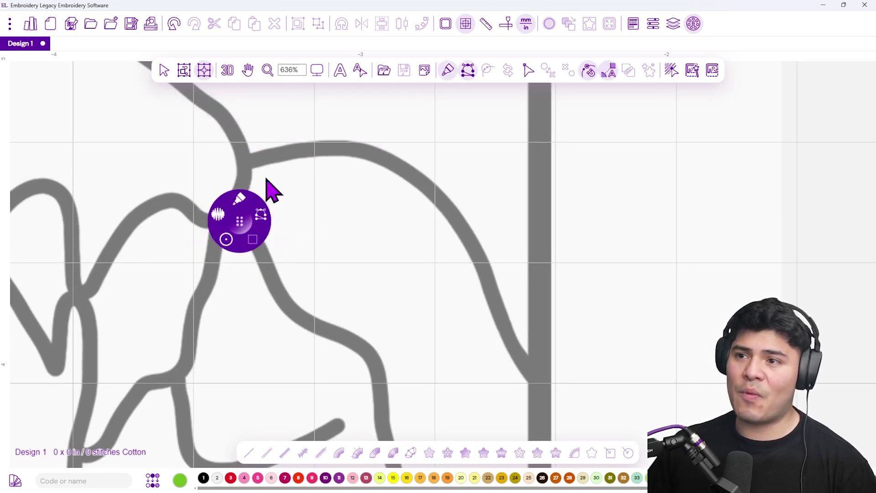
left_click_drag(239, 224, 592, 157)
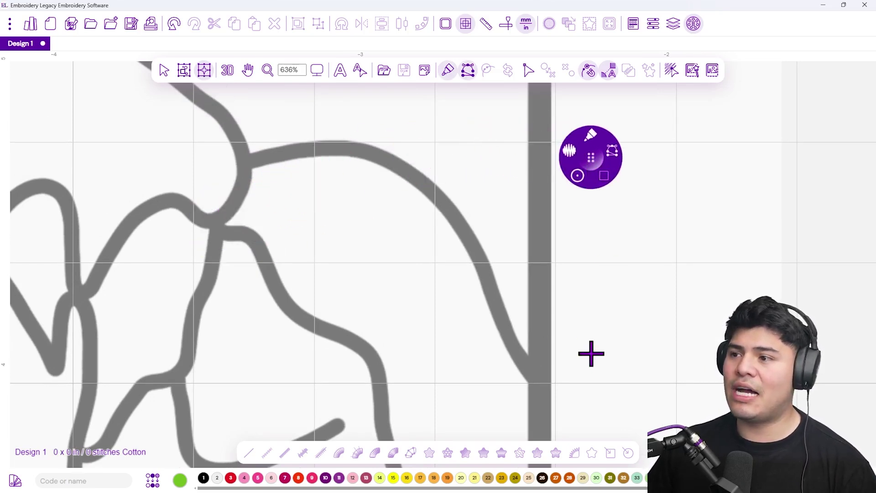
Step: Trace the right figure's head curve from the frame's right edge to the other head, finish the stroke and switch on the 3D stitch view
left_click(532, 371)
left_click(499, 341)
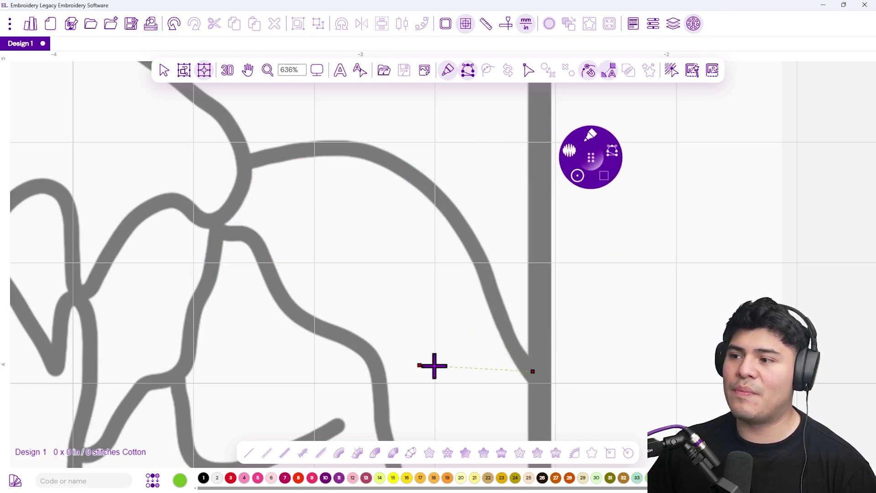
left_click(484, 302)
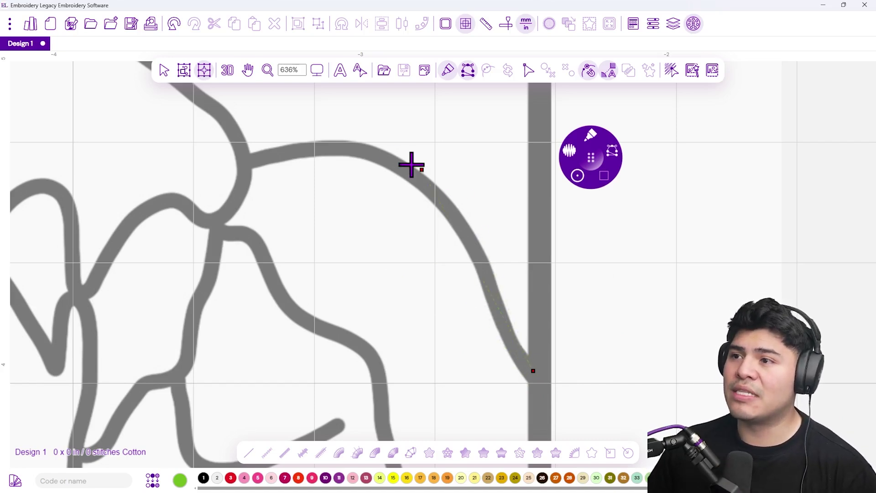
left_click(499, 312)
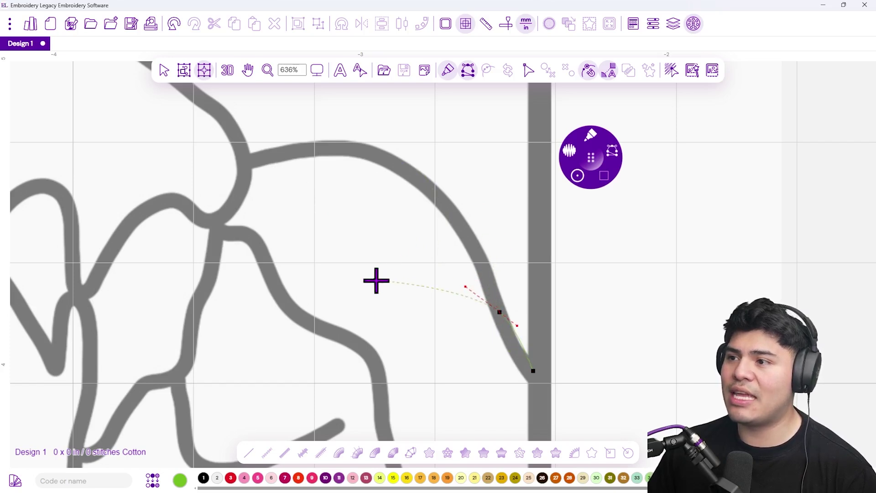
left_click(455, 216)
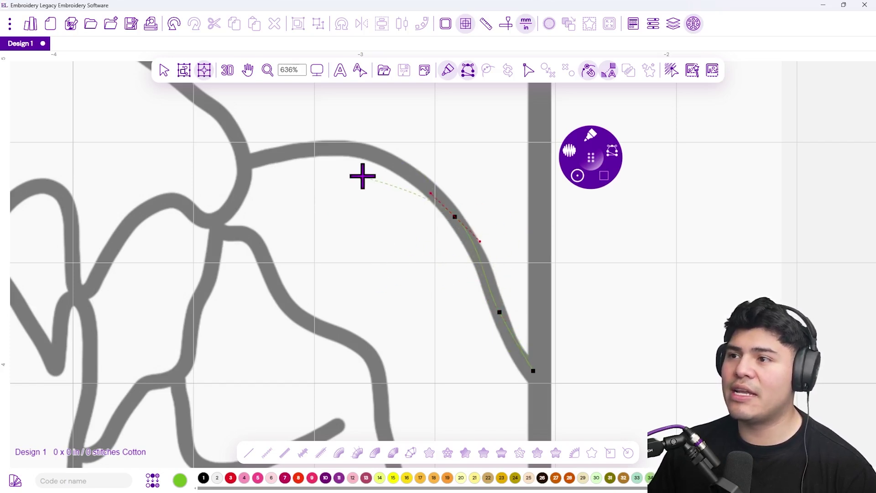
left_click(375, 152)
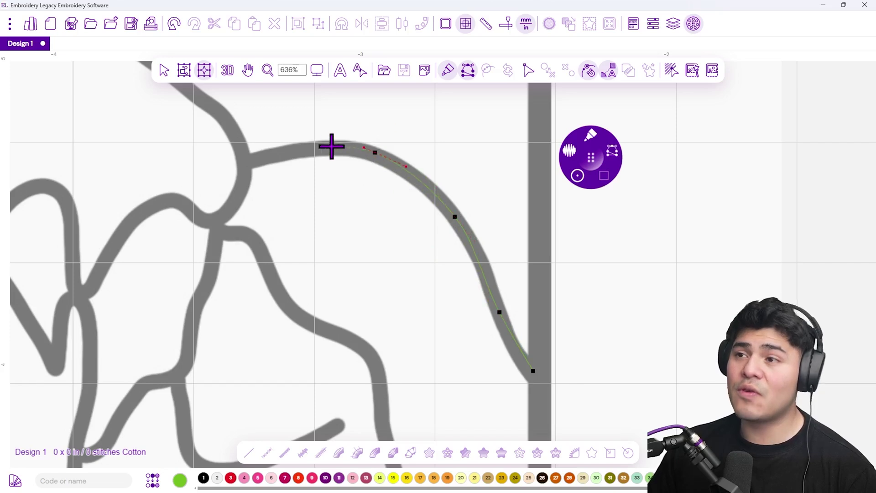
left_click(307, 149)
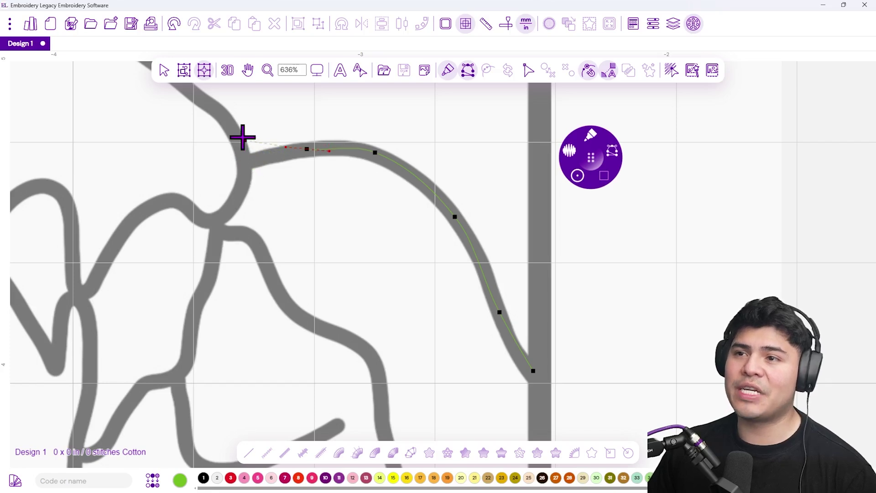
left_click(250, 159)
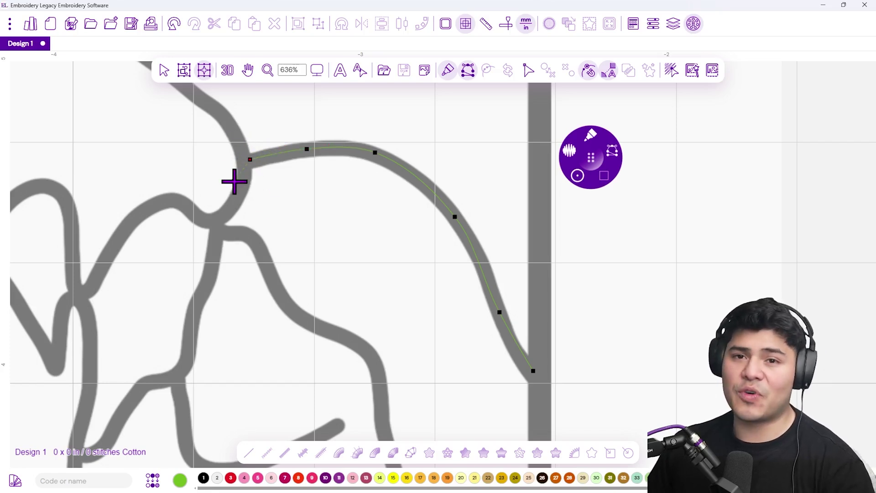
key("Return")
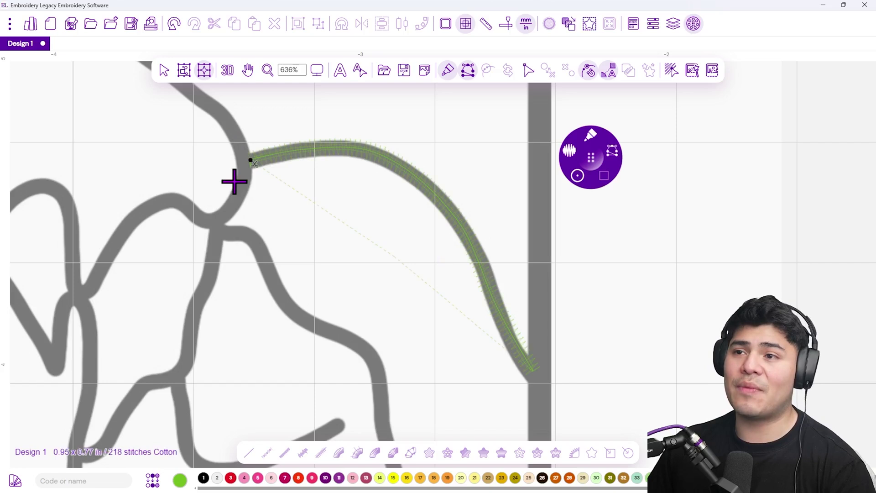
left_click(227, 72)
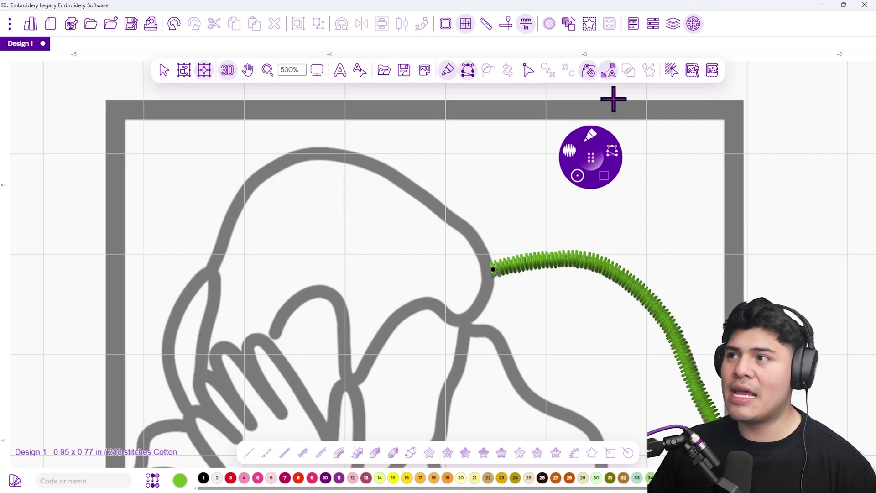
Step: Begin tracing the left figure's head outline from the temple over the crown, around its right side and down the wavy line toward the hand
left_click(613, 74)
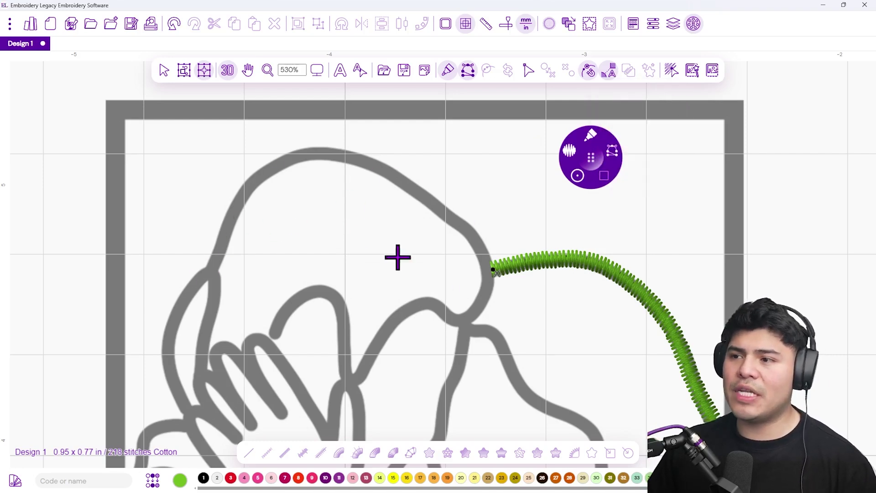
left_click(211, 269)
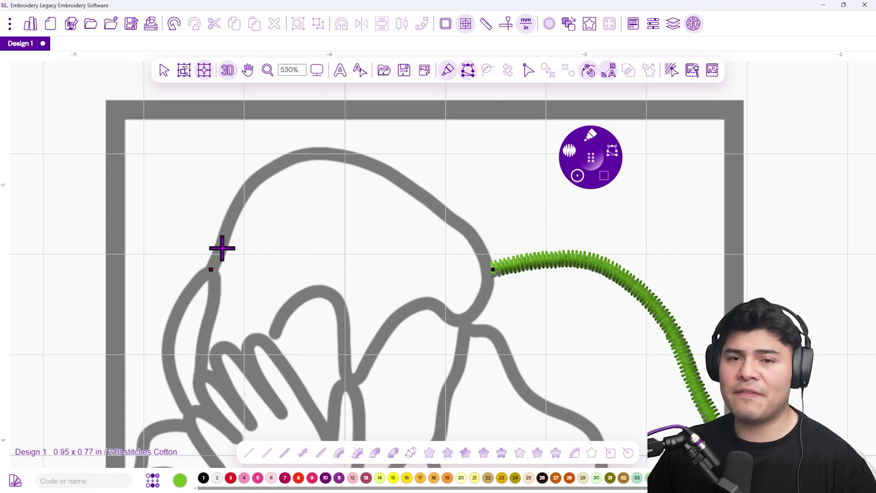
left_click(241, 196)
left_click(293, 157)
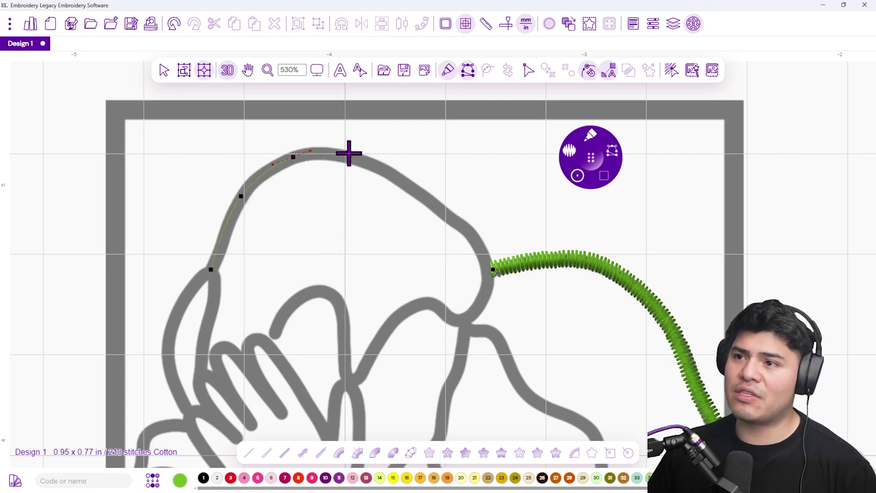
left_click(373, 164)
left_click(435, 204)
left_click(477, 241)
left_click(487, 276)
left_click(475, 315)
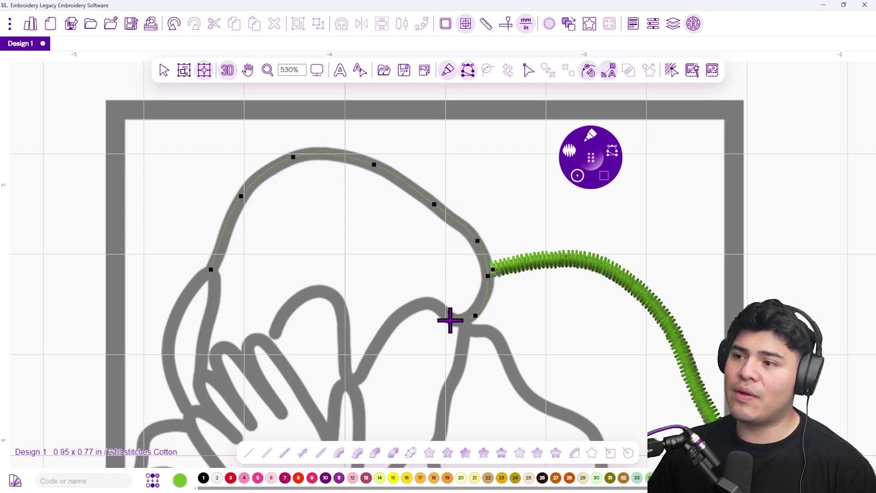
left_click(432, 304)
left_click(399, 317)
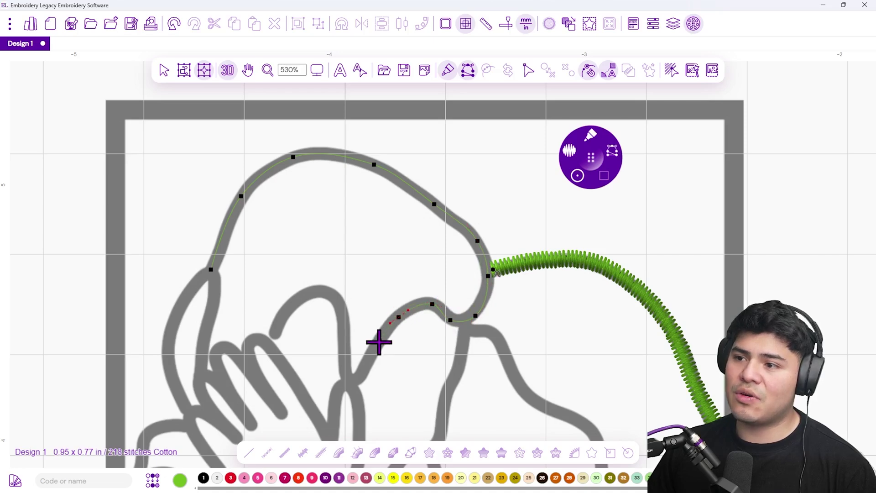
left_click(375, 352)
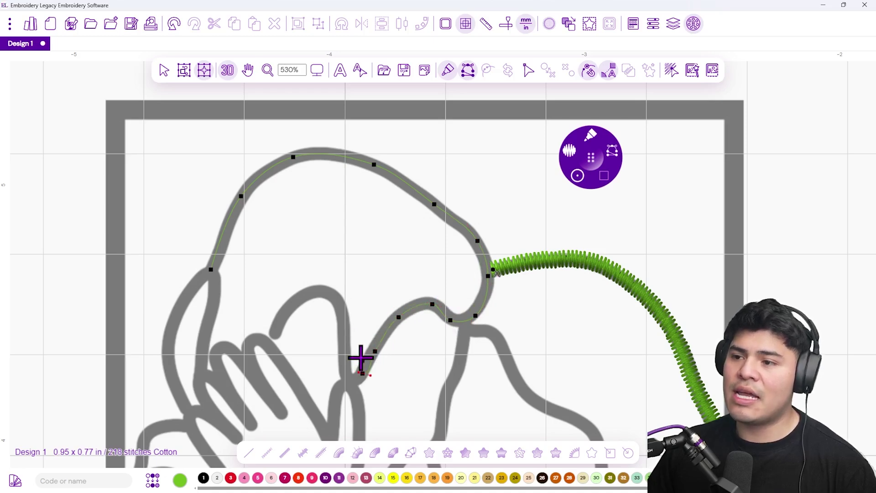
Step: Continue the head outline through the V-shaped bend, over the small arch to the fingertips, and finish the brush stroke
scroll(342, 361, "up", 3)
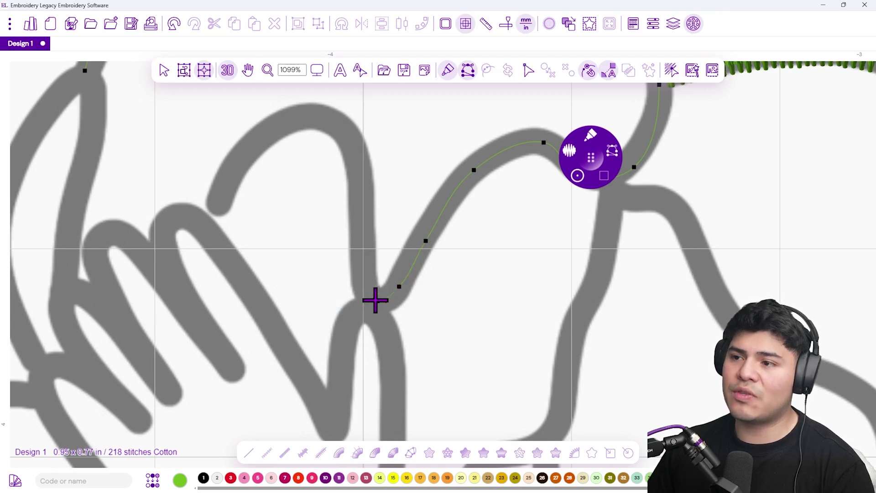
left_click(377, 300)
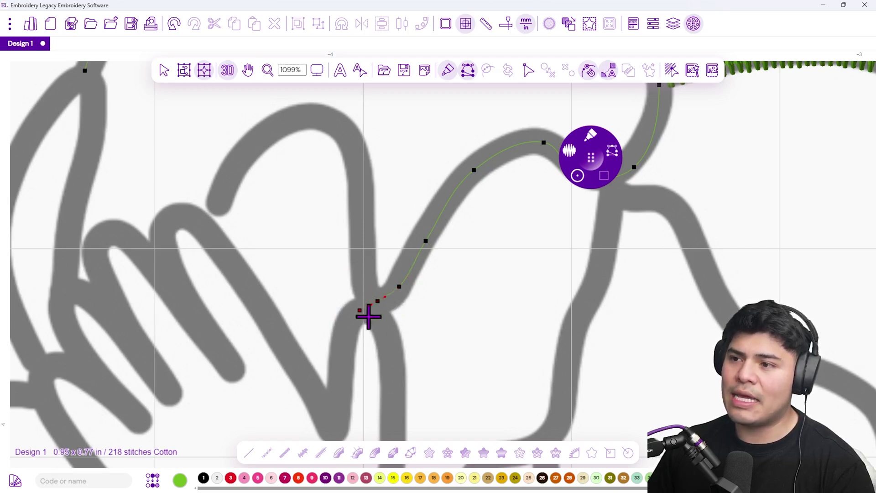
left_click(364, 280)
left_click(361, 180)
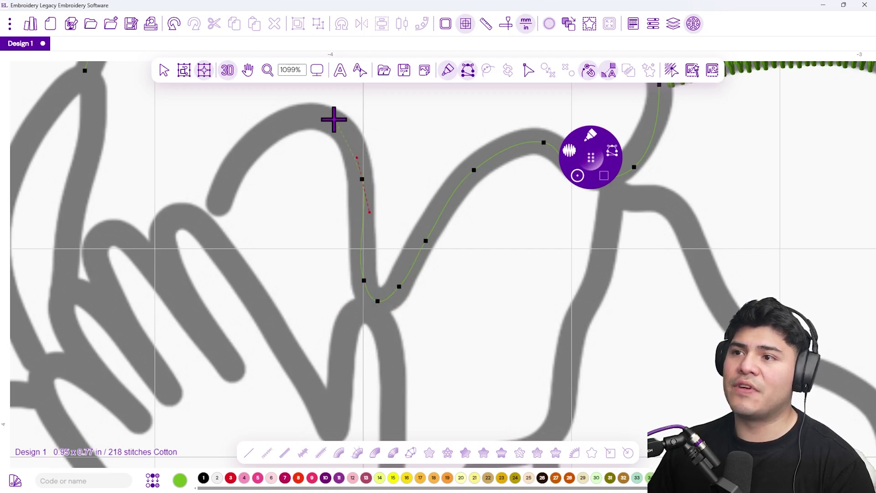
left_click(333, 119)
left_click(288, 118)
left_click(234, 158)
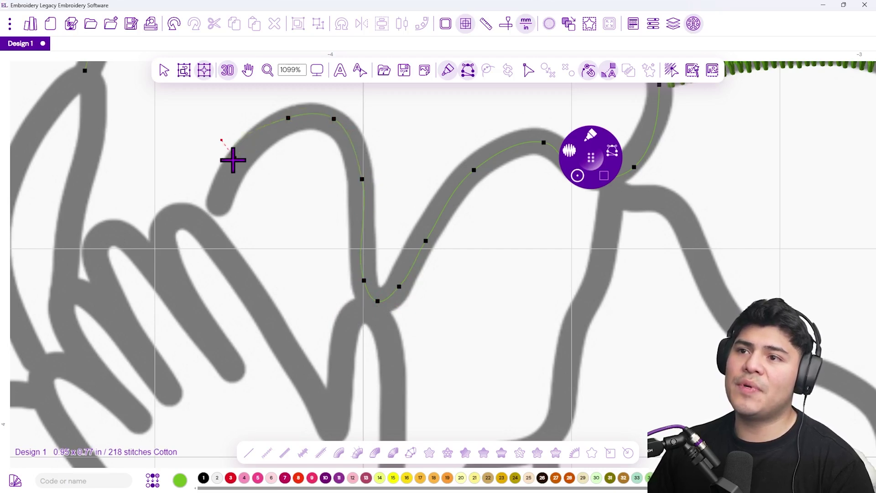
left_click(210, 214)
key("Return")
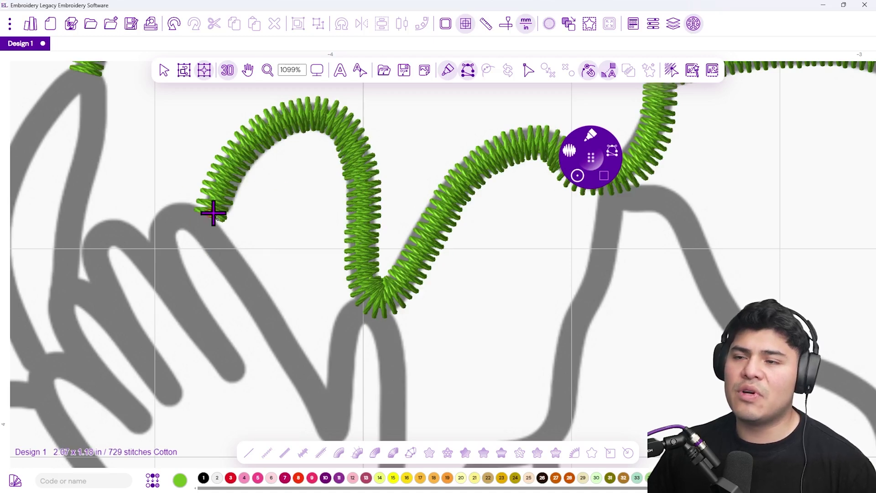
Step: Examine the stitched lines up close, including the end at the fingertips and the junction between the two heads
scroll(213, 213, "down", 6)
scroll(377, 171, "up", 2)
left_click_drag(377, 171, 408, 257)
left_click_drag(397, 309, 409, 255)
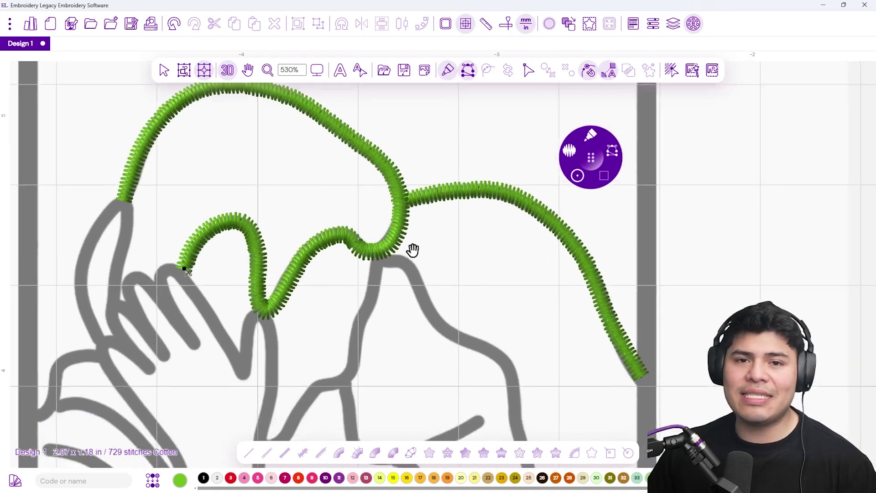
scroll(420, 265, "up", 5)
left_click_drag(221, 308, 664, 237)
left_click_drag(317, 285, 385, 250)
scroll(344, 293, "up", 4)
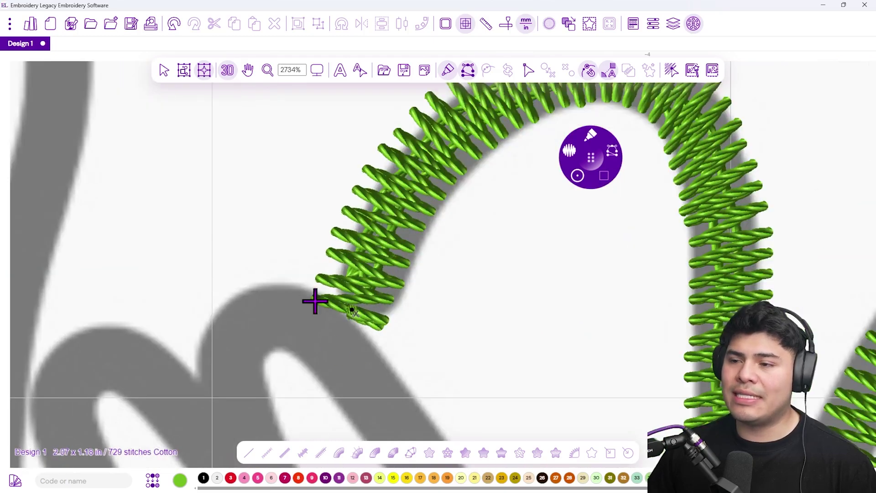
scroll(383, 313, "down", 8)
left_click_drag(402, 331, 370, 317)
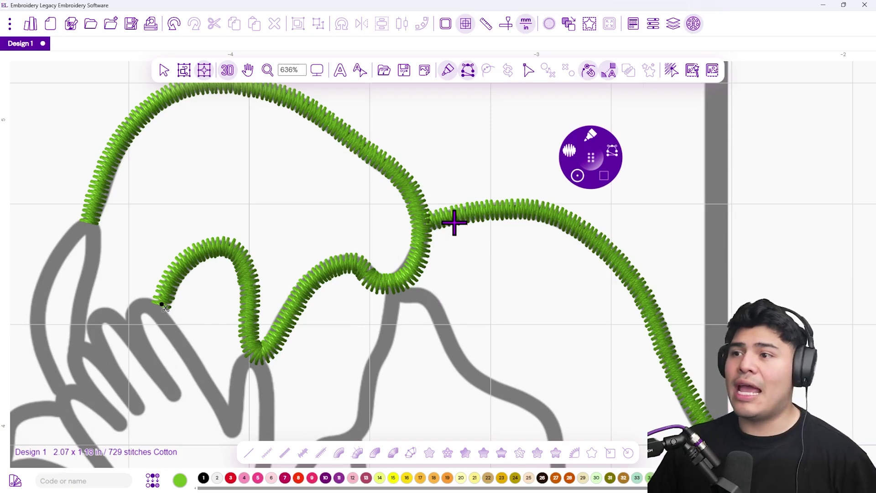
scroll(453, 221, "up", 3)
scroll(402, 228, "down", 7)
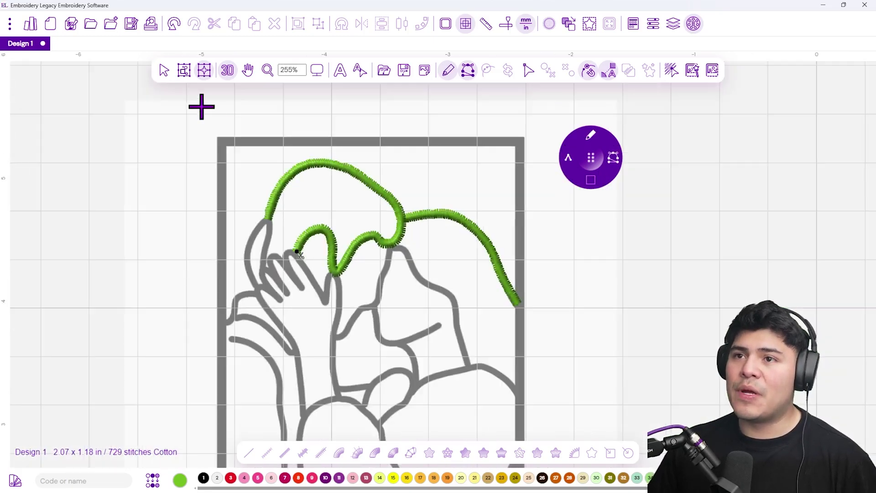
Step: Display the left head outline's edit points to check its entry and exit, and look up the View Entry/Exit option
scroll(384, 193, "up", 5)
key("F10")
left_click(378, 193)
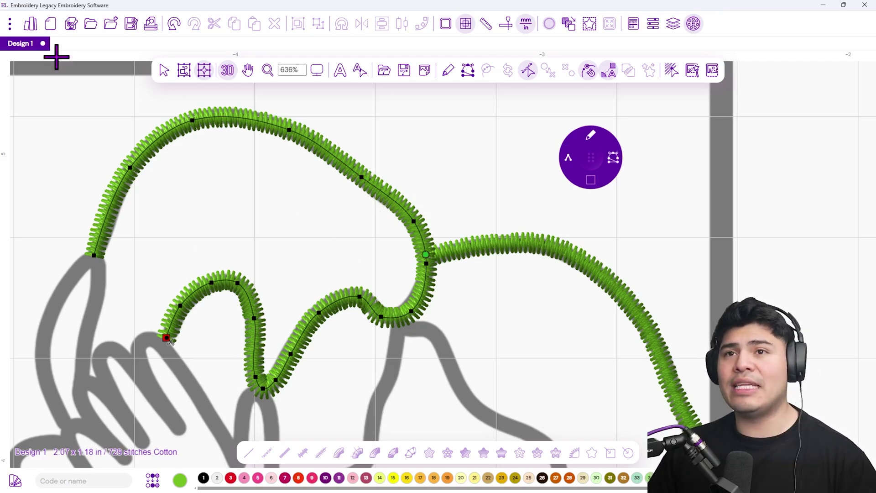
left_click(9, 26)
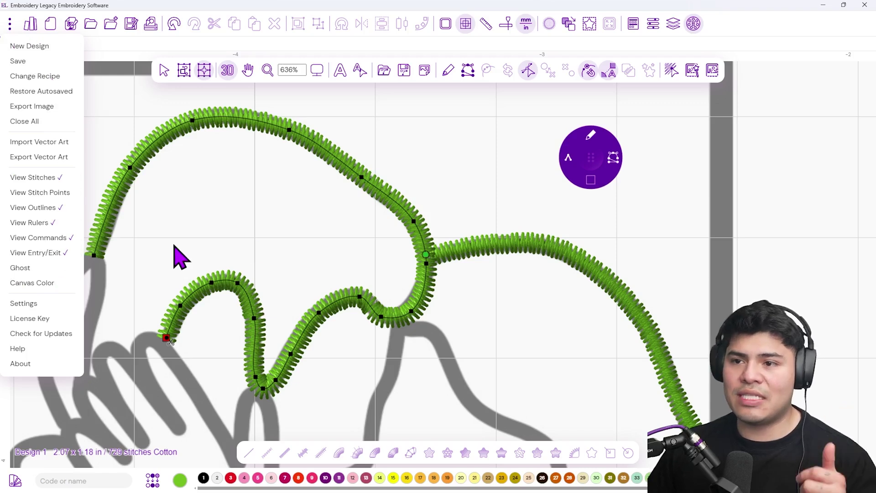
left_click(162, 363)
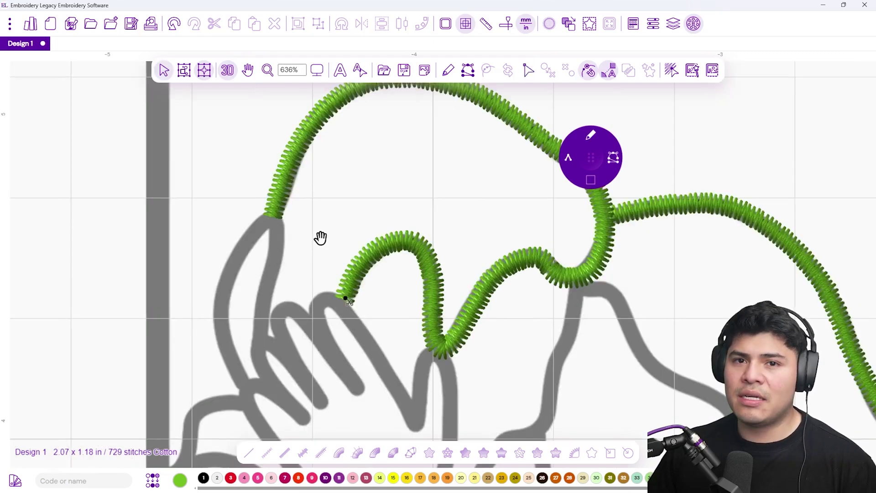
Step: Leave point editing, select and deselect the left head outline, and inspect its stitched end at the fingertips
left_click_drag(321, 238, 321, 278)
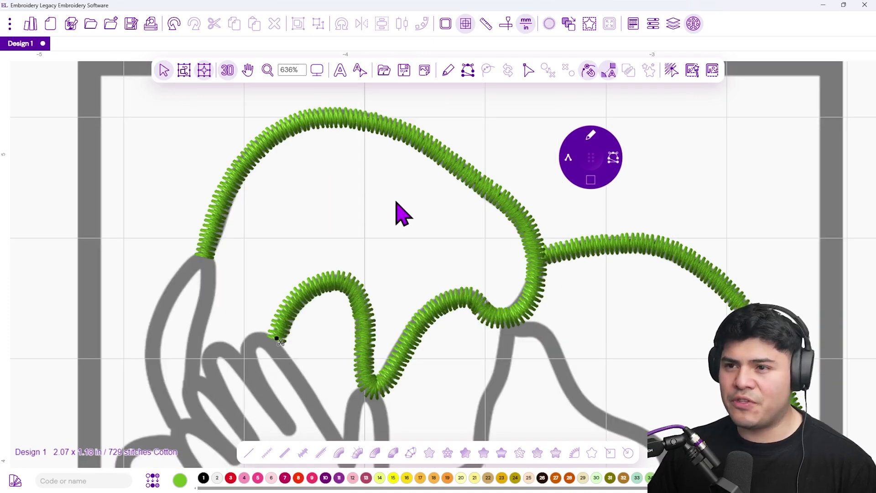
scroll(436, 249, "right", 2)
left_click(435, 249)
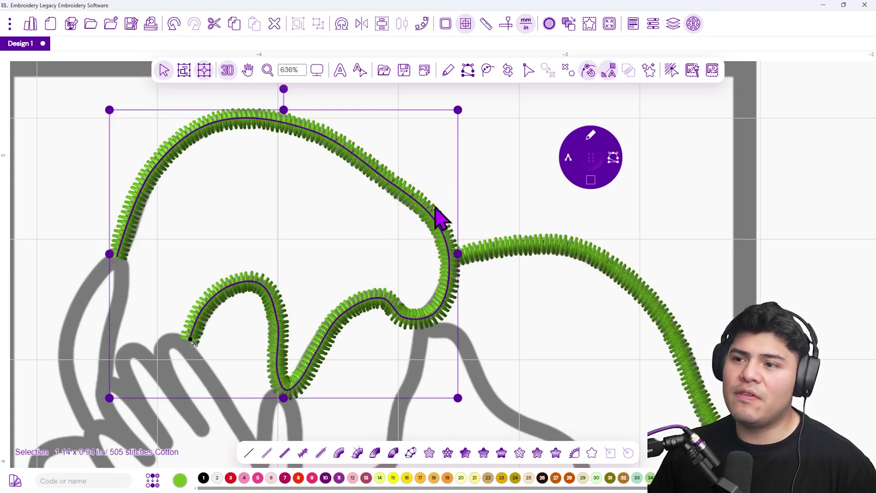
left_click(169, 426)
scroll(180, 335, "up", 3)
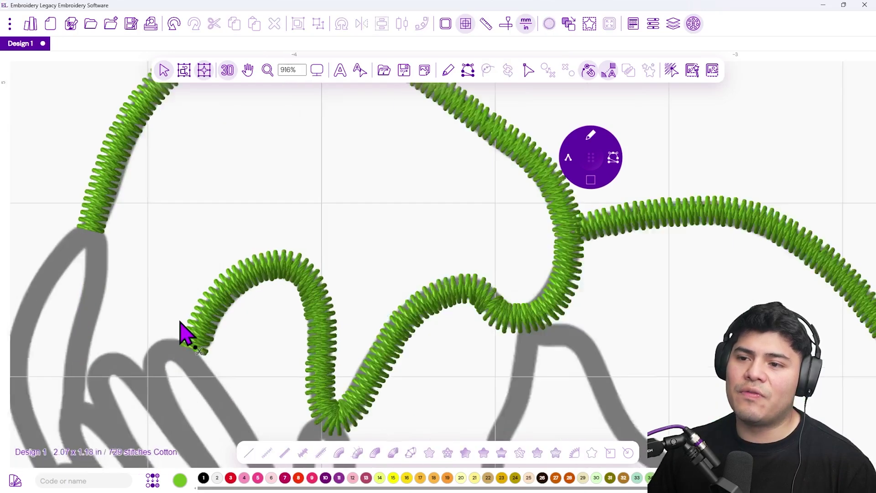
left_click_drag(201, 348, 288, 242)
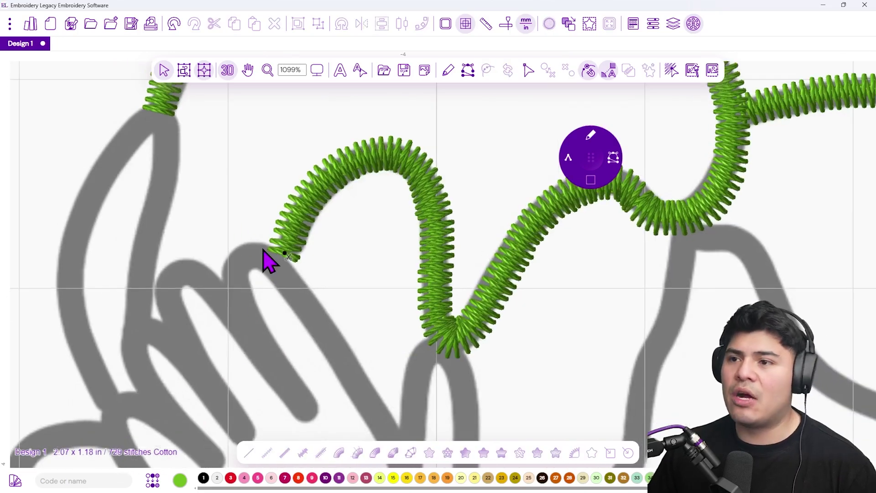
Step: Switch back to the brush and look over the untraced hand, face and arm lines for the next stroke
scroll(378, 305, "down", 4)
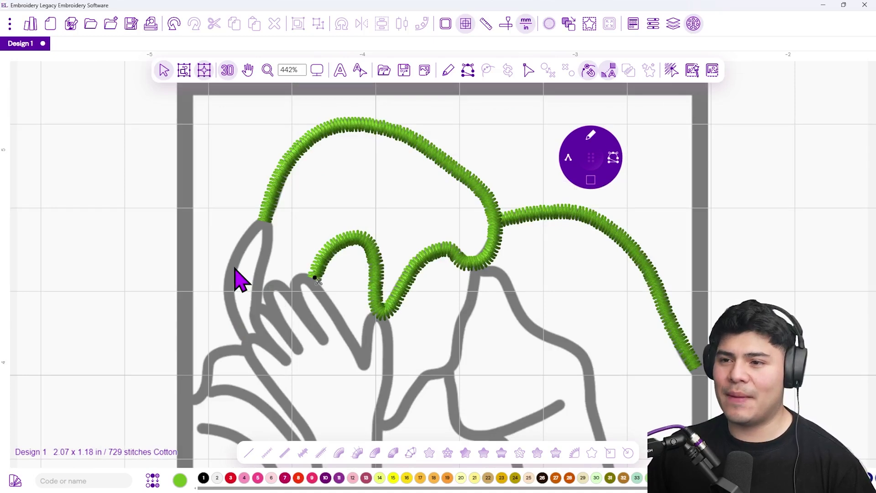
key("space")
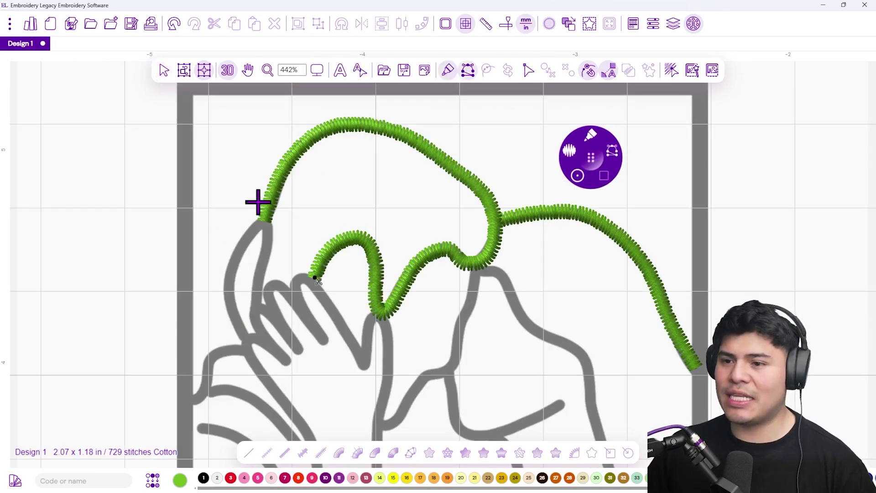
left_click_drag(428, 374, 326, 313)
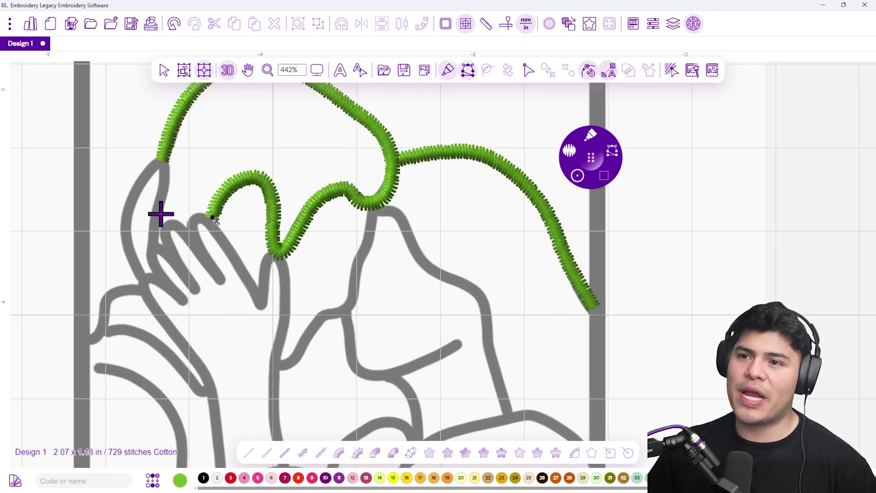
left_click_drag(182, 387, 285, 172)
left_click_drag(367, 202, 352, 251)
left_click_drag(354, 306, 396, 332)
scroll(365, 254, "up", 5)
scroll(365, 254, "down", 5)
scroll(391, 256, "up", 2)
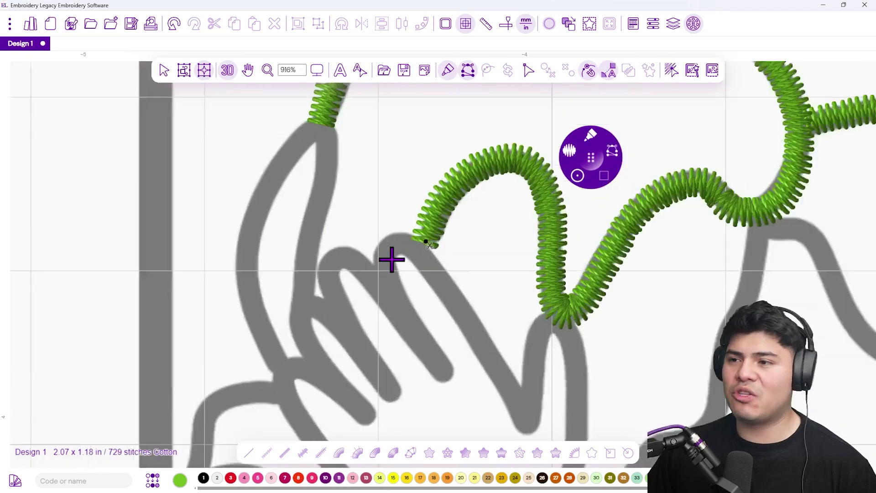
scroll(391, 260, "down", 2)
scroll(352, 226, "up", 4)
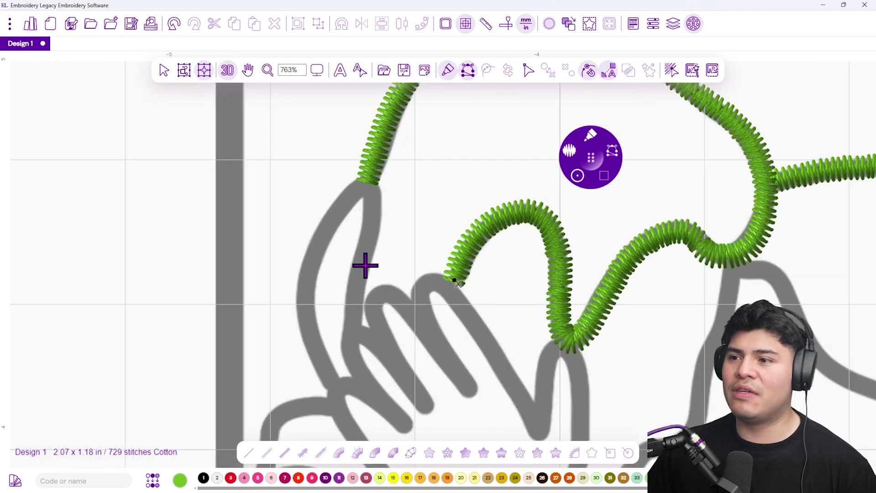
Step: Trace the leaf-shaped loop from beside the fingers up to the head outline's end and down its outer side to the hand
left_click(351, 327)
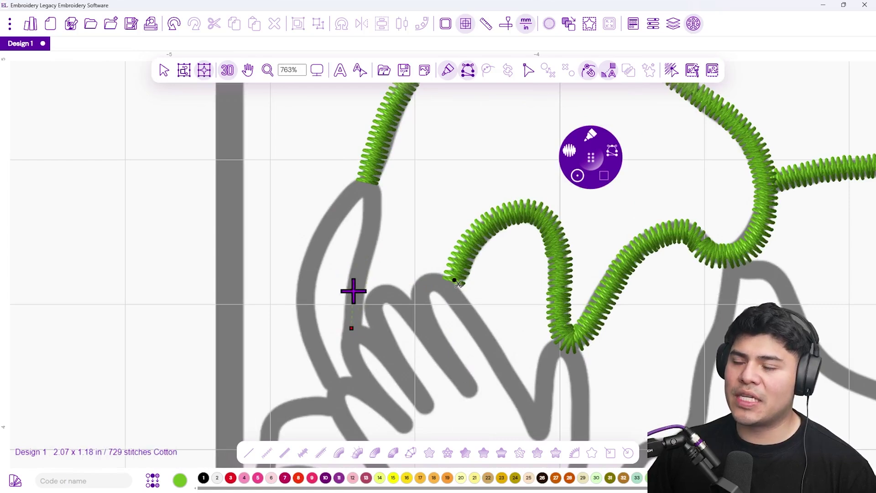
left_click(356, 276)
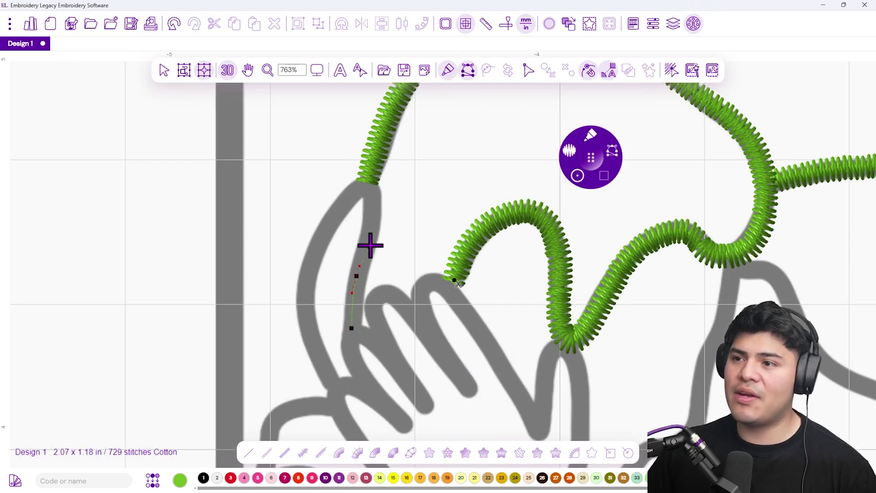
left_click(373, 211)
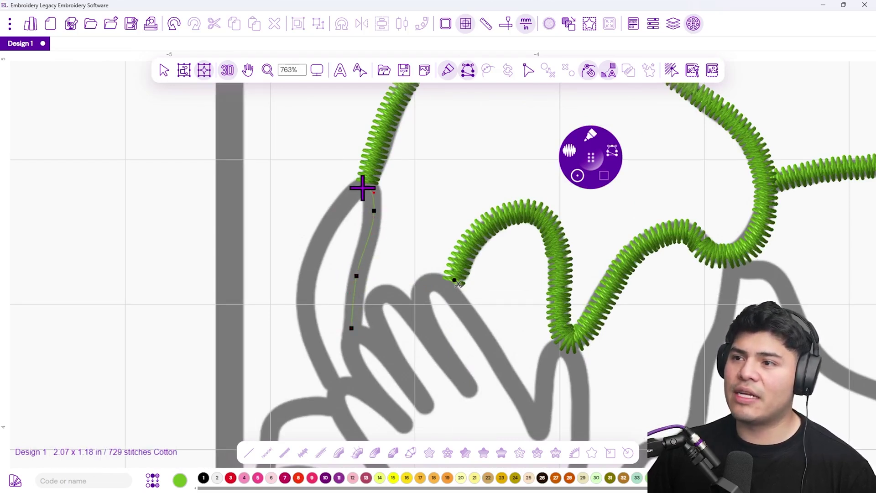
left_click(313, 257)
left_click(307, 318)
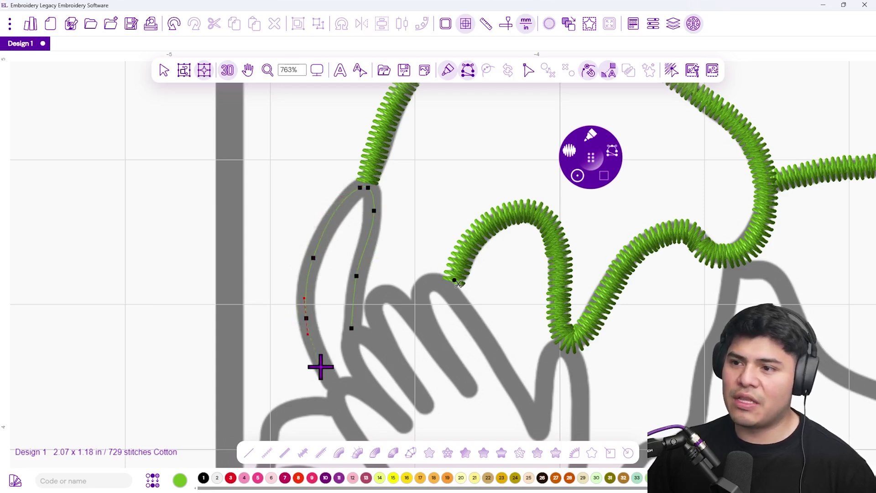
left_click(332, 385)
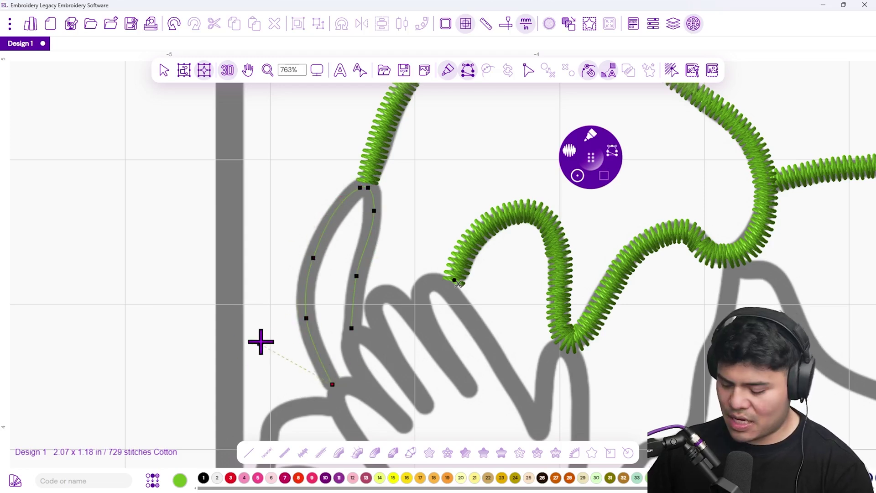
key("Return")
Step: Trace the short S-shaped line from the frame's left border up to the lower end of the leaf-shaped loop
left_click_drag(330, 385, 334, 264)
scroll(334, 264, "down", 5)
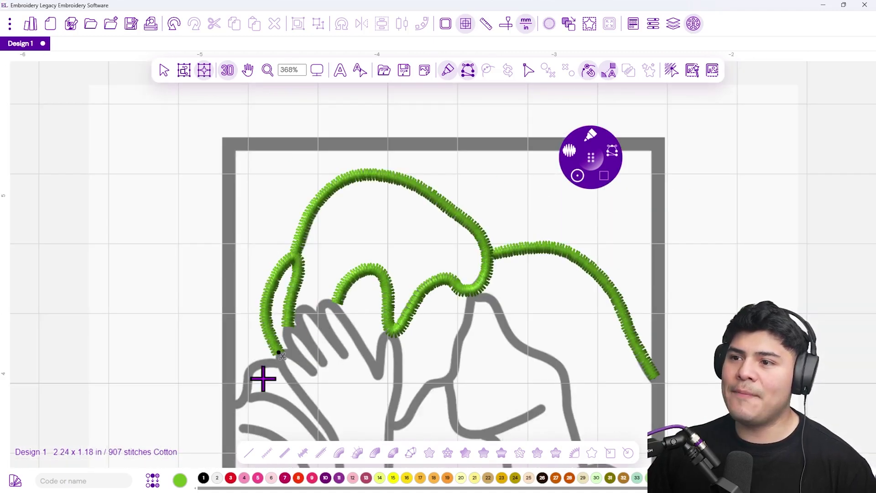
scroll(266, 364, "up", 5)
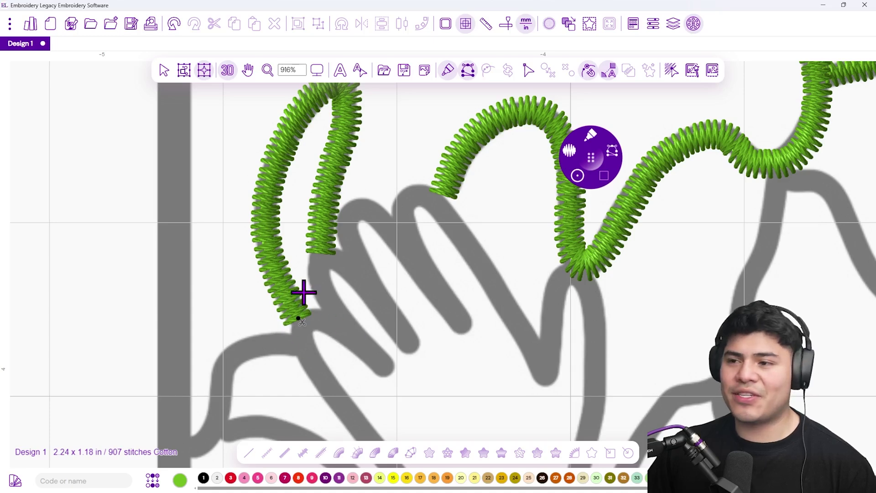
scroll(301, 327, "down", 4)
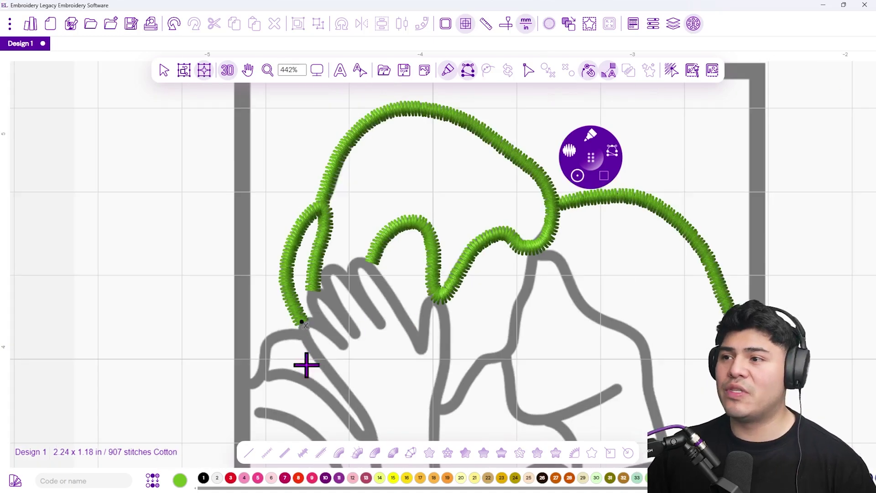
scroll(319, 342, "up", 4)
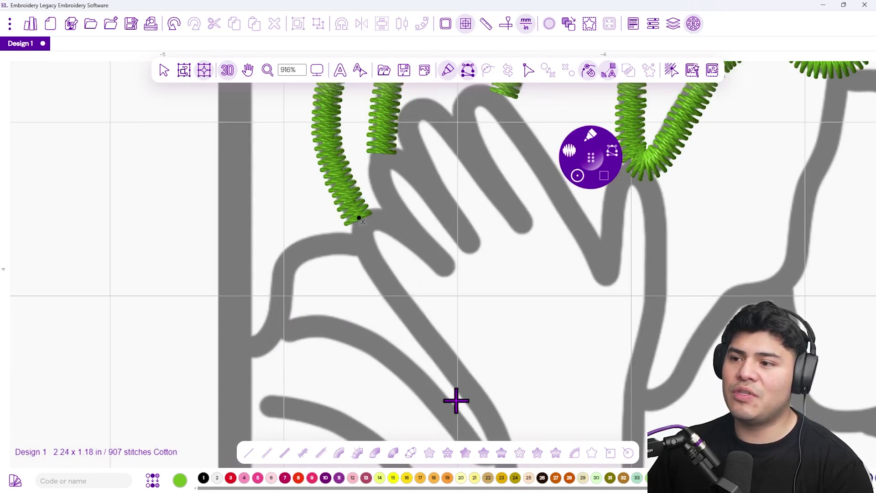
left_click(248, 350)
left_click(274, 329)
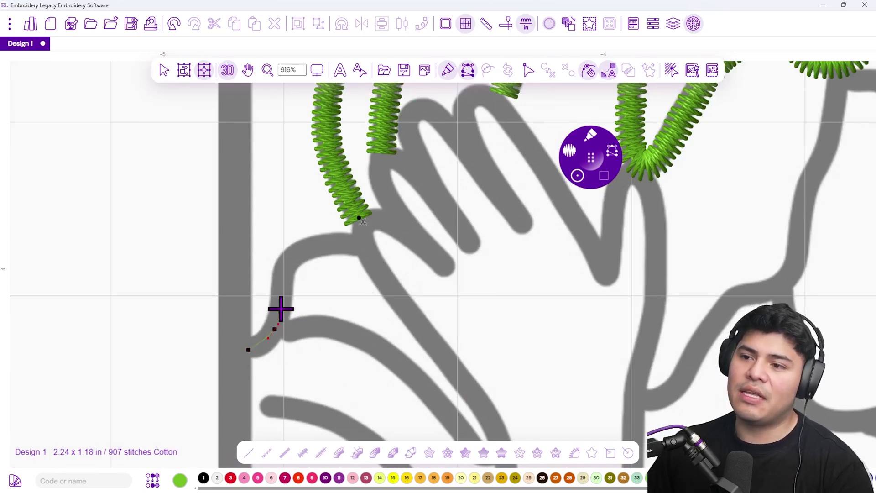
left_click(283, 276)
left_click(302, 248)
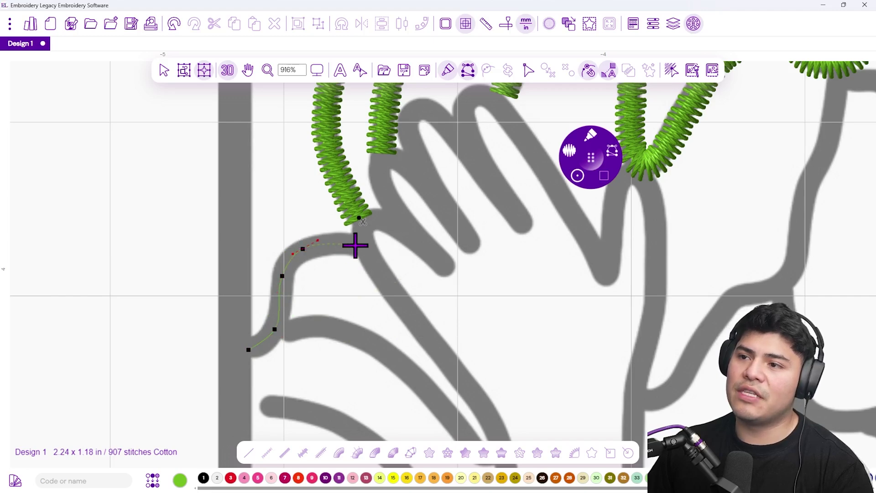
left_click(356, 241)
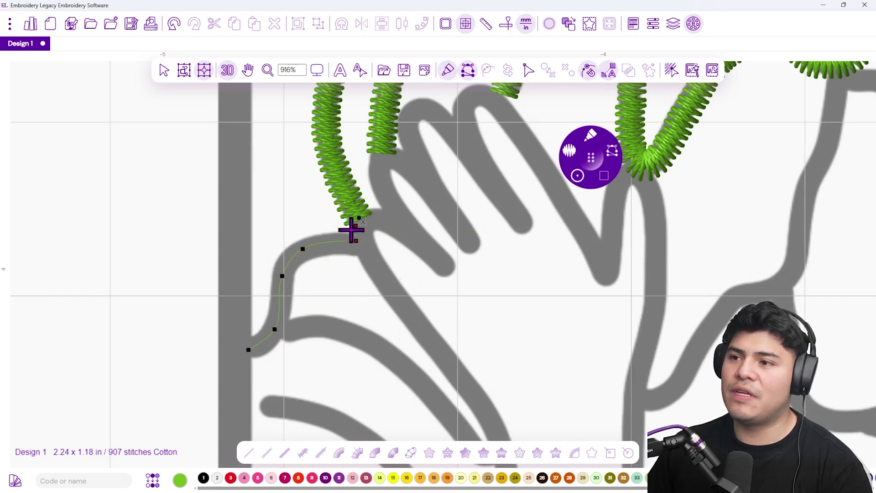
key("Return")
Step: Trace the curved line from the short S-shaped stroke down to where it meets the wrist
scroll(422, 270, "down", 3)
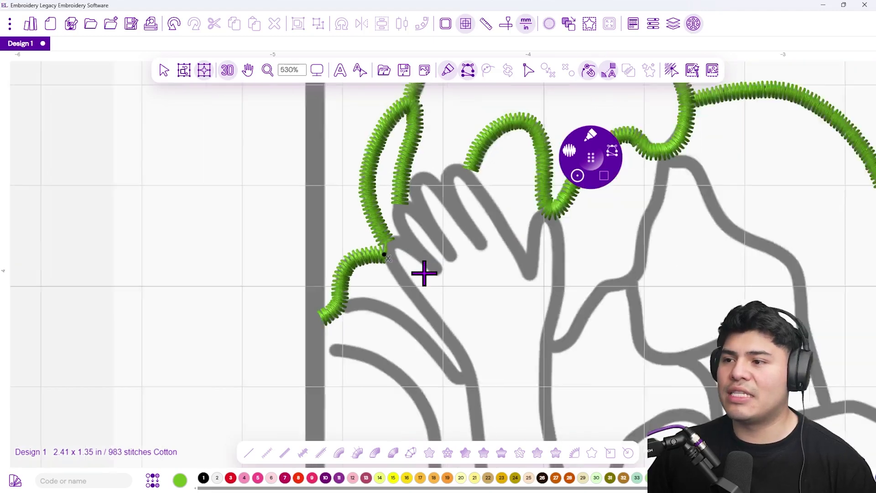
left_click_drag(455, 330, 365, 250)
left_click_drag(351, 177, 241, 242)
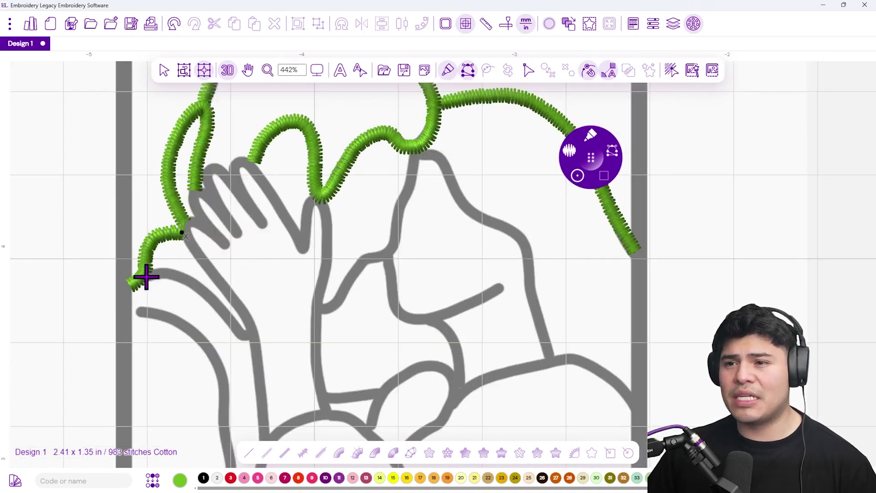
scroll(163, 297, "up", 4)
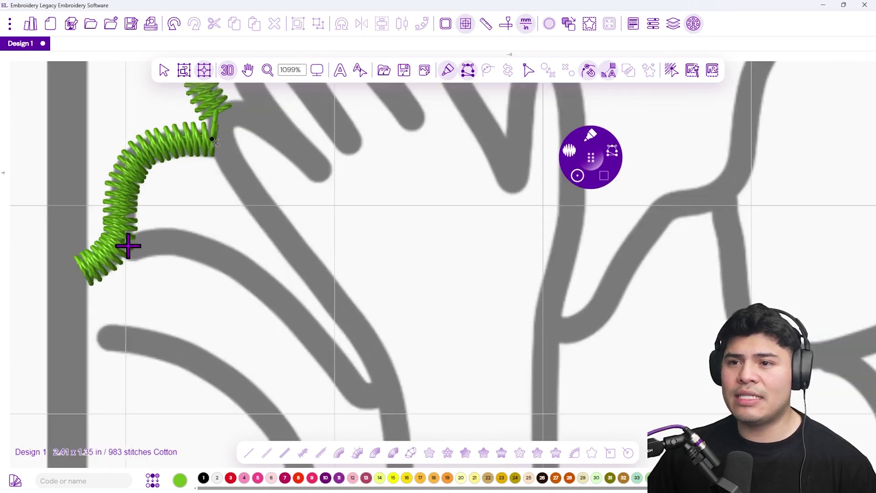
scroll(244, 204, "down", 3)
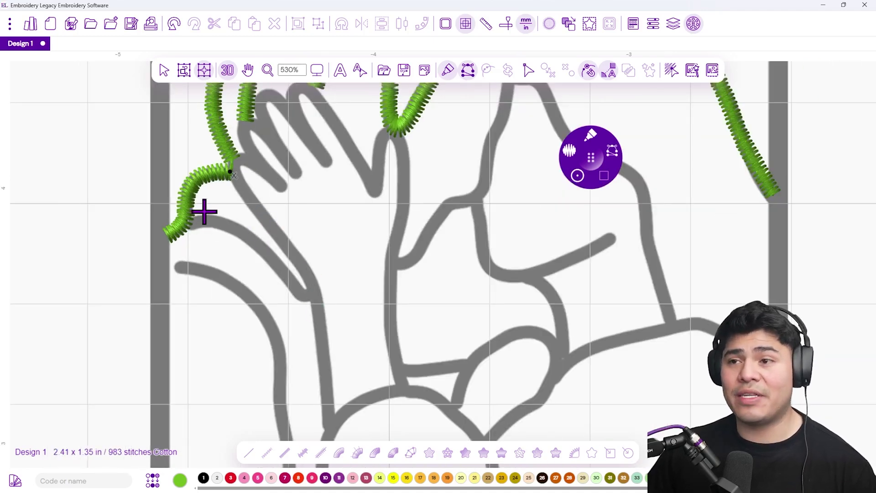
scroll(202, 213, "up", 3)
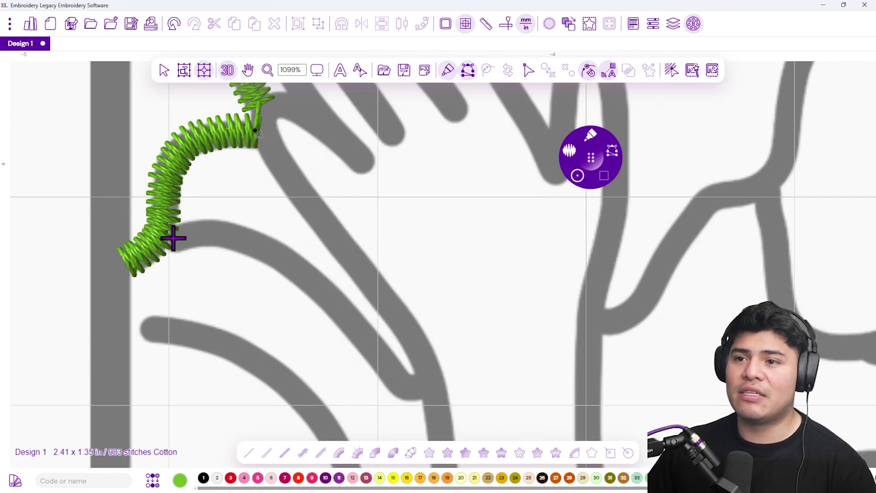
left_click(215, 234)
left_click(311, 279)
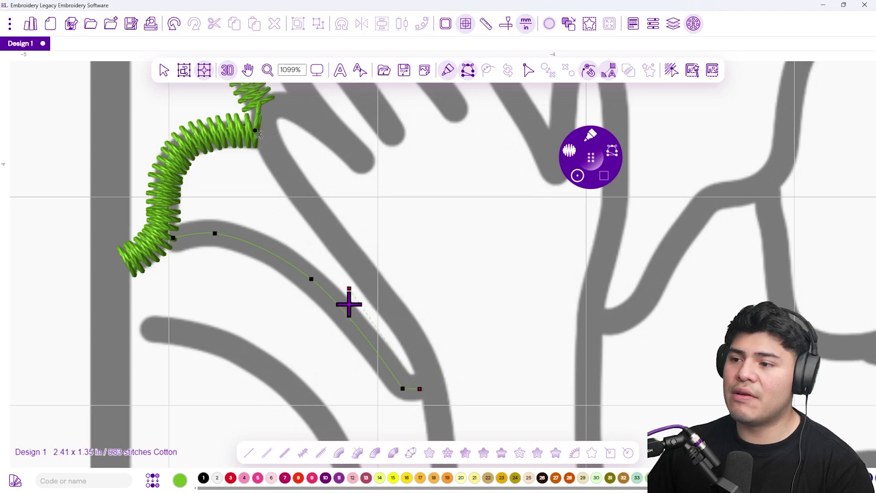
key("Return")
Step: Trace the forearm line from the shoulder arc up past the wrist, along the hand's outer edge and around the lowest fingertip
scroll(424, 360, "down", 5)
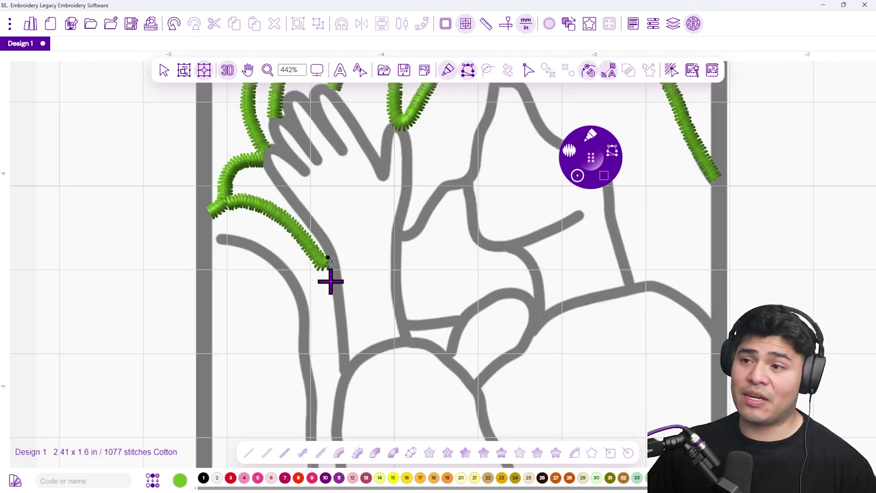
scroll(344, 350, "up", 2)
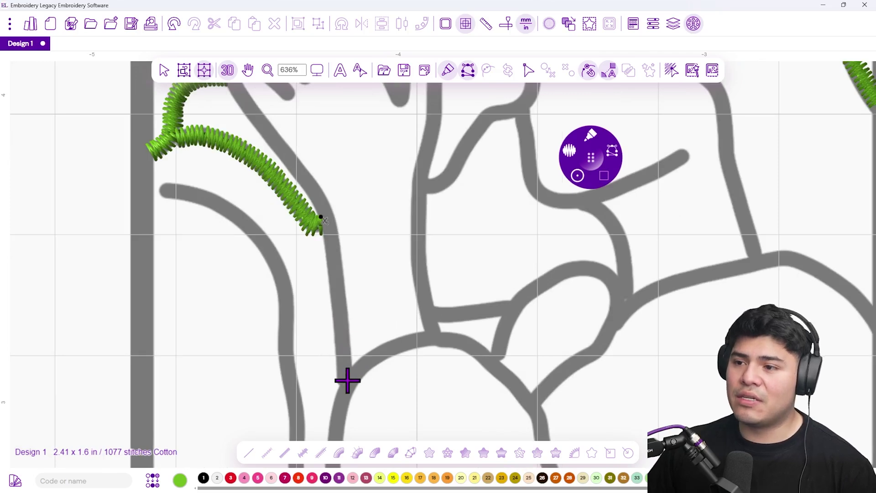
left_click(347, 383)
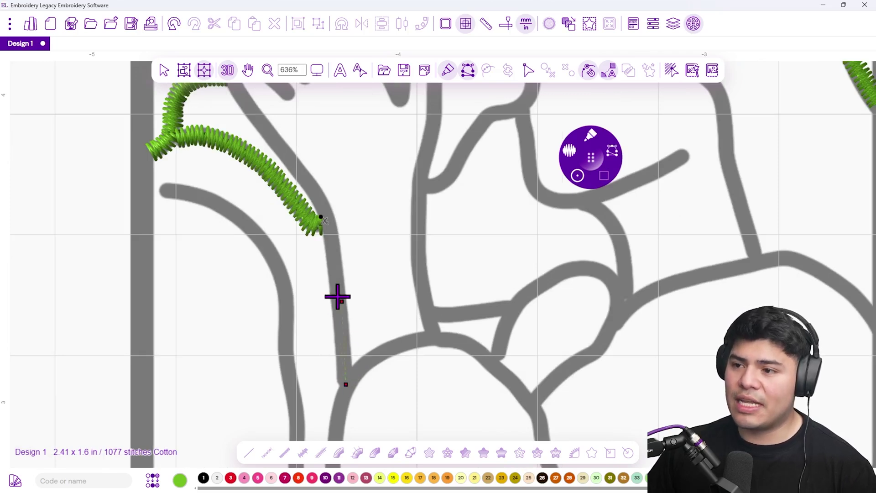
left_click(330, 227)
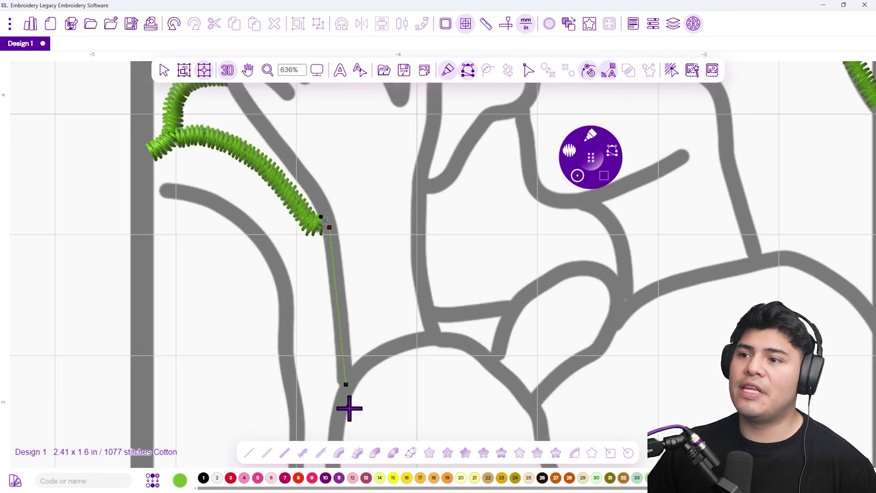
left_click(316, 193)
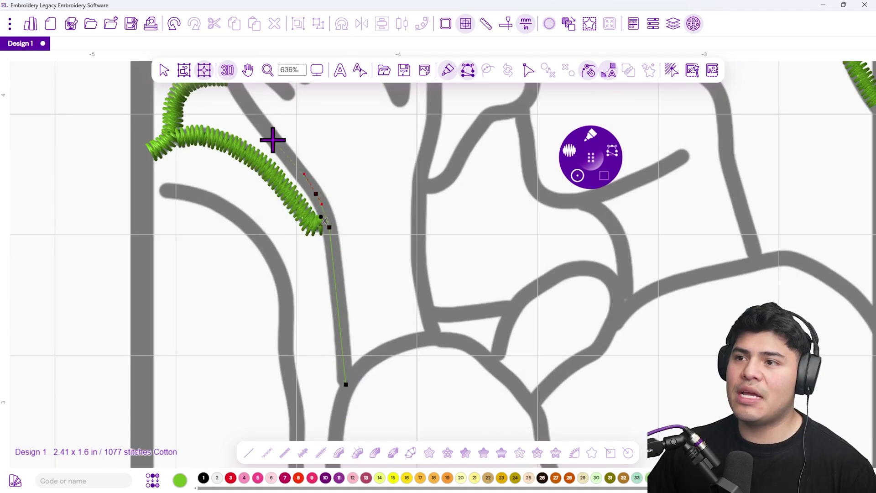
left_click(269, 135)
left_click_drag(273, 138, 341, 301)
scroll(306, 251, "up", 2)
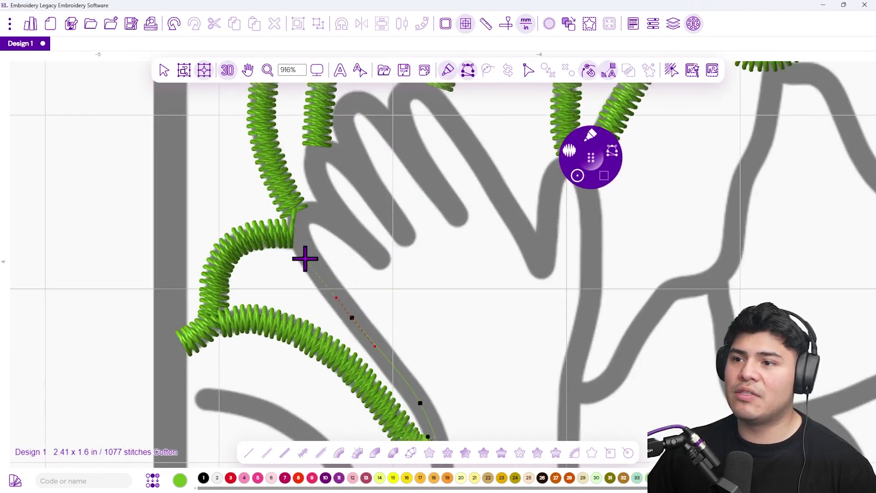
left_click(302, 248)
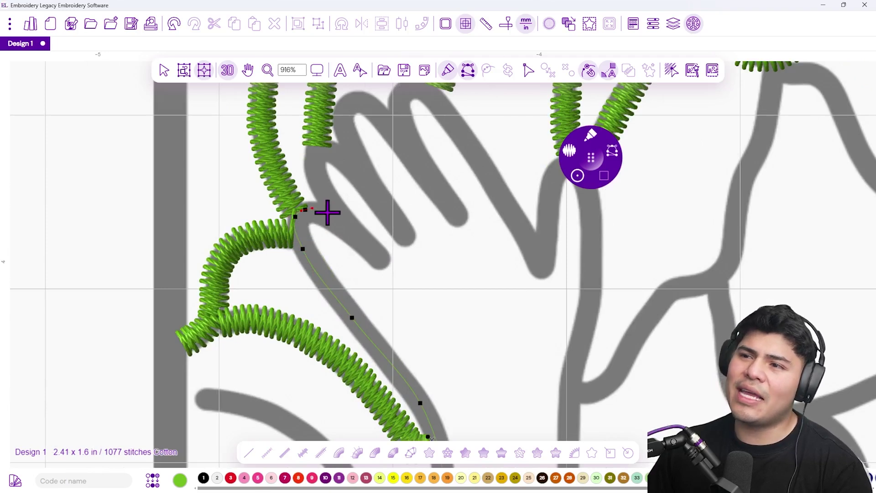
left_click(326, 210)
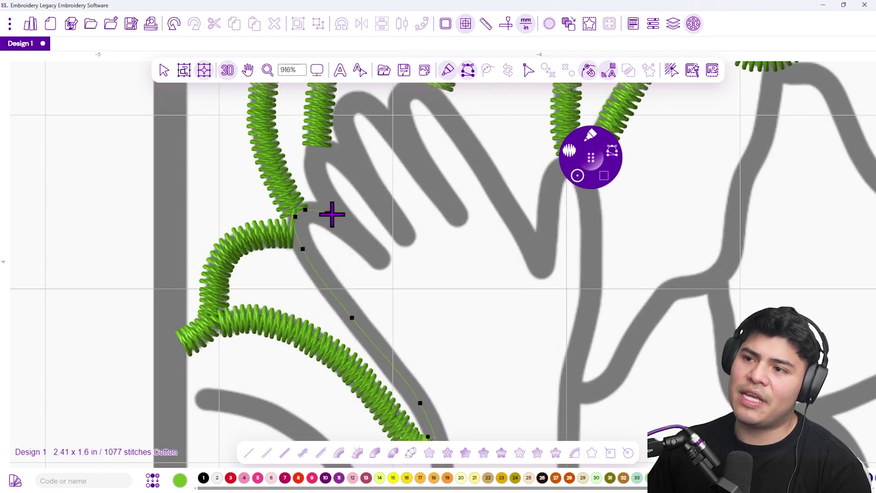
key("Return")
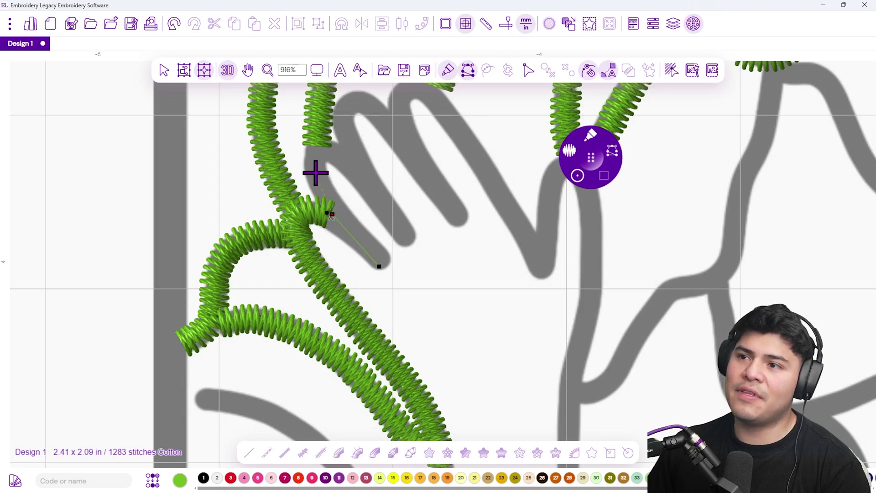
Step: Finish the lowest finger-gap stroke around the next fingertip, then delete the extra parallel stroke tried beside it
left_click(349, 155)
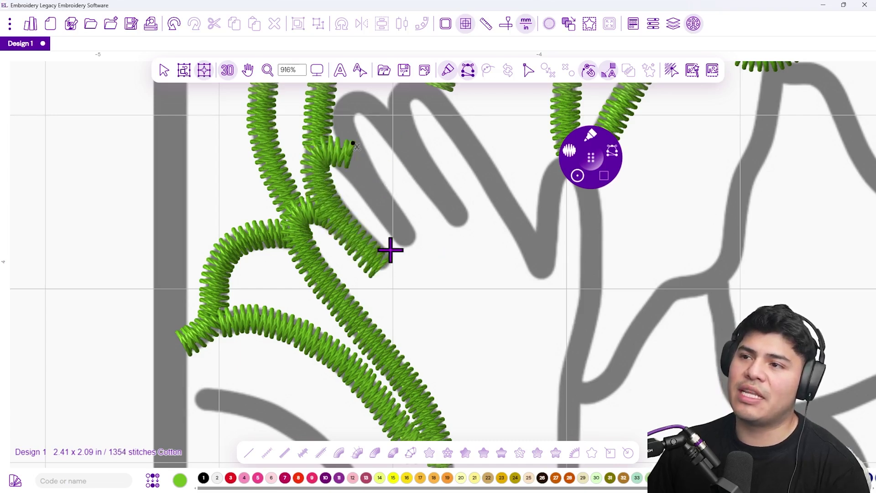
left_click(365, 275)
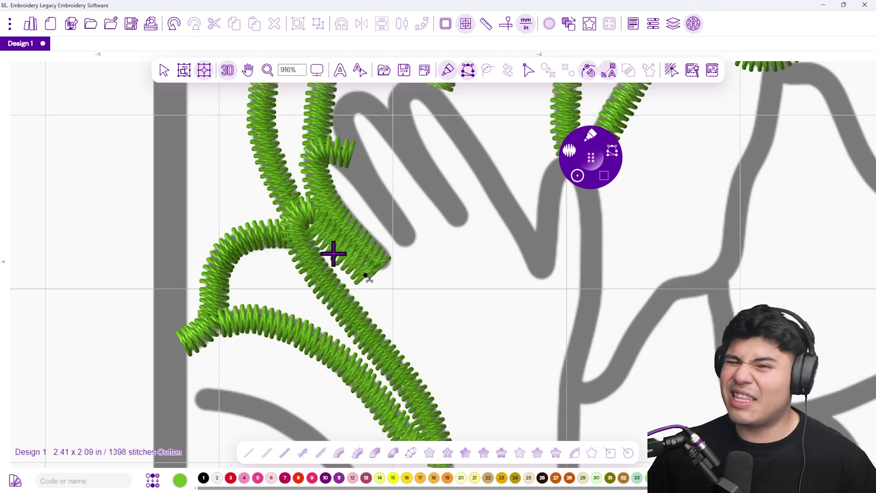
key("BackSpace")
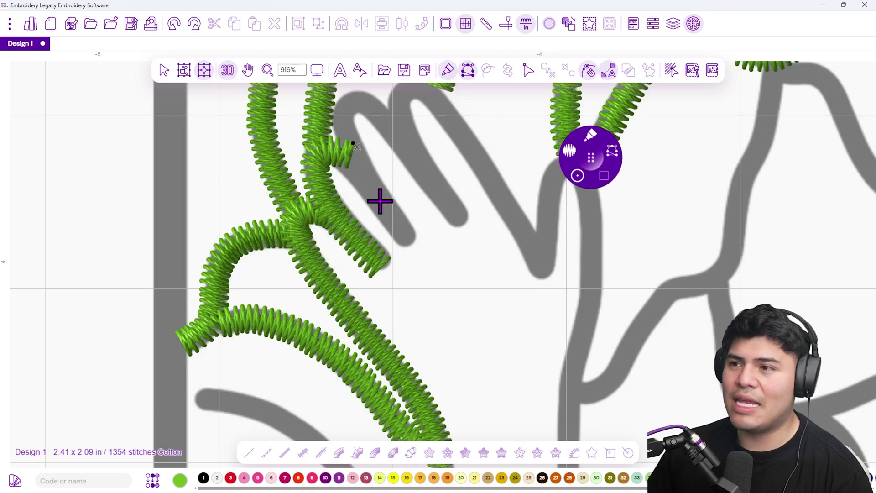
Step: Trace the next finger-gap line from its inner end up around the adjoining fingertip to the following gap
left_click(408, 241)
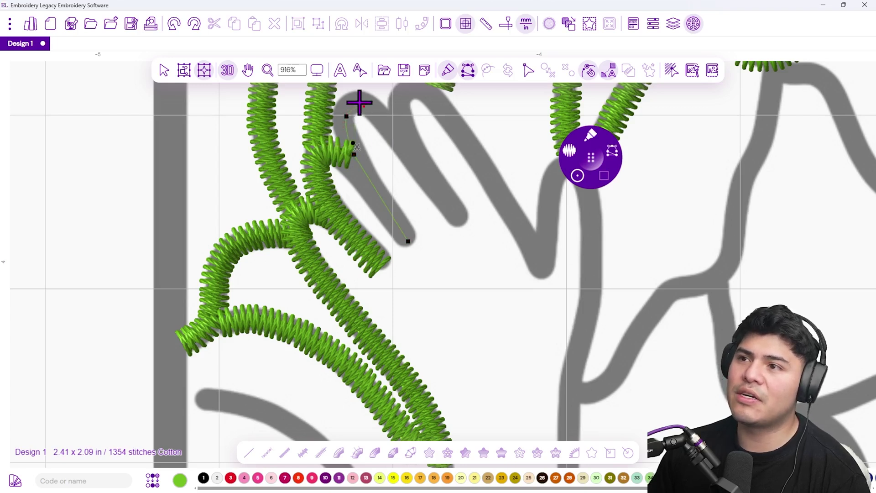
left_click(381, 111)
left_click(402, 132)
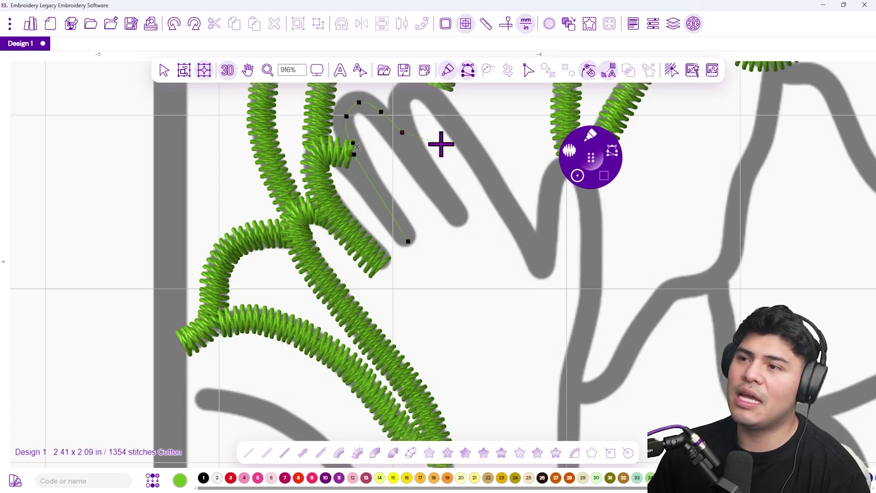
key("Return")
Step: Begin the next stroke at the last finger gap's inner end and carry it up and over the uppermost fingertip
left_click_drag(401, 136, 343, 226)
left_click(400, 309)
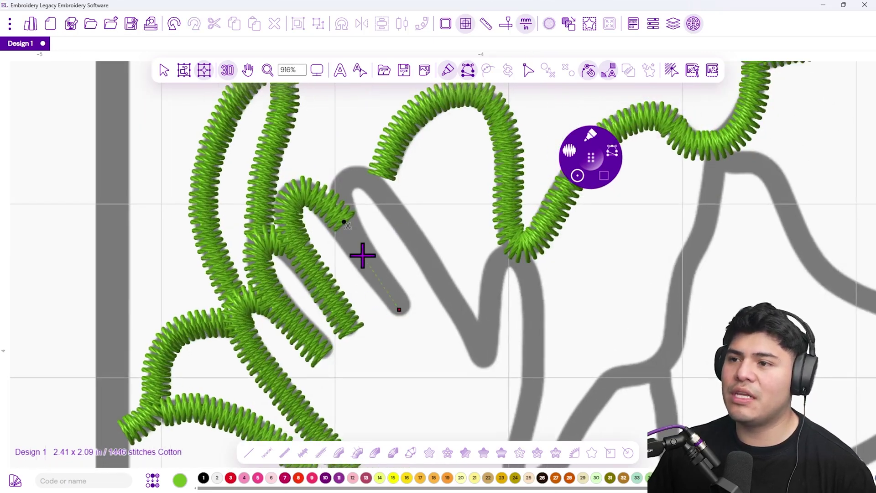
left_click(344, 222)
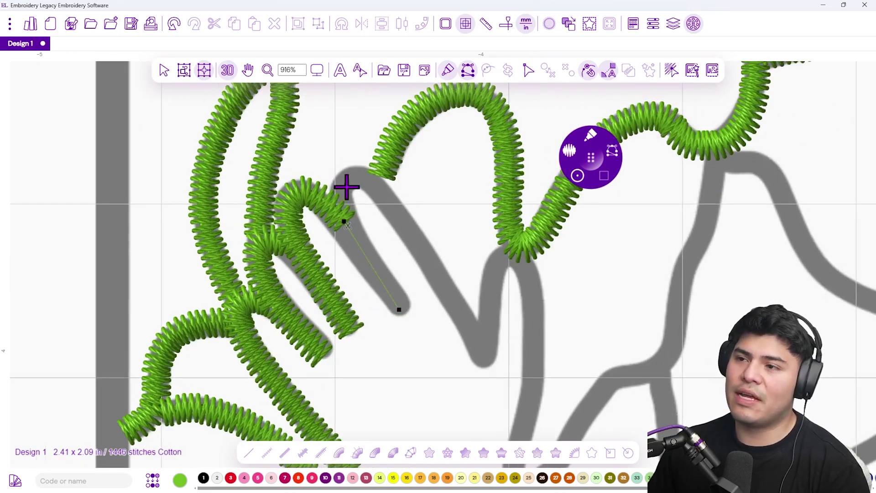
left_click(344, 186)
left_click(365, 177)
left_click(386, 190)
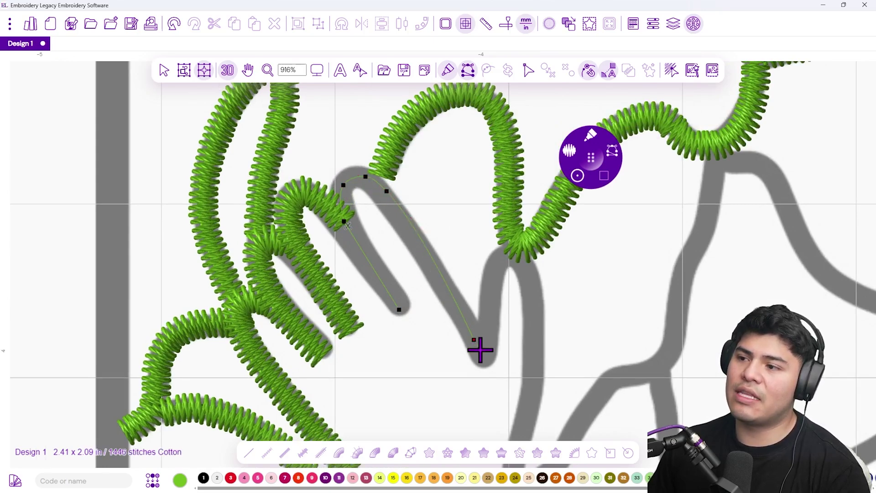
Step: Redo the stroke's points at the bottom of the V-shaped notch and turn them up its far side
scroll(502, 309, "up", 5)
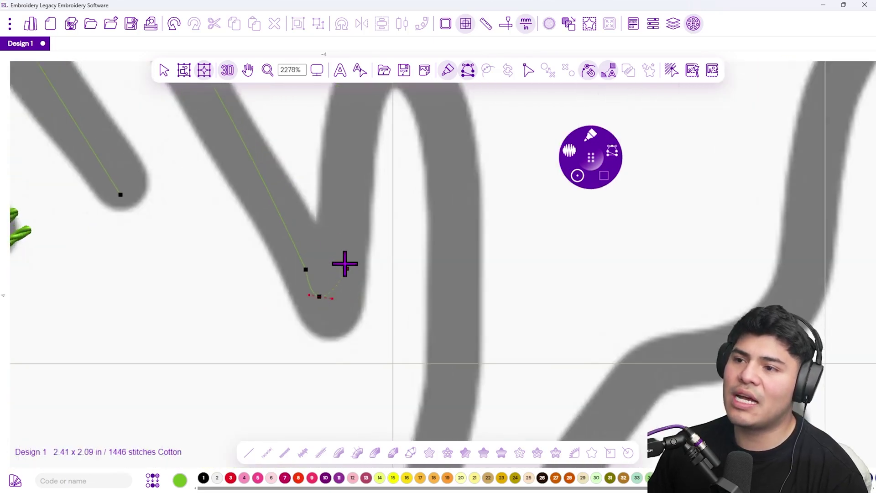
key("BackSpace")
key("BackSpace")
left_click(294, 245)
left_click(338, 269)
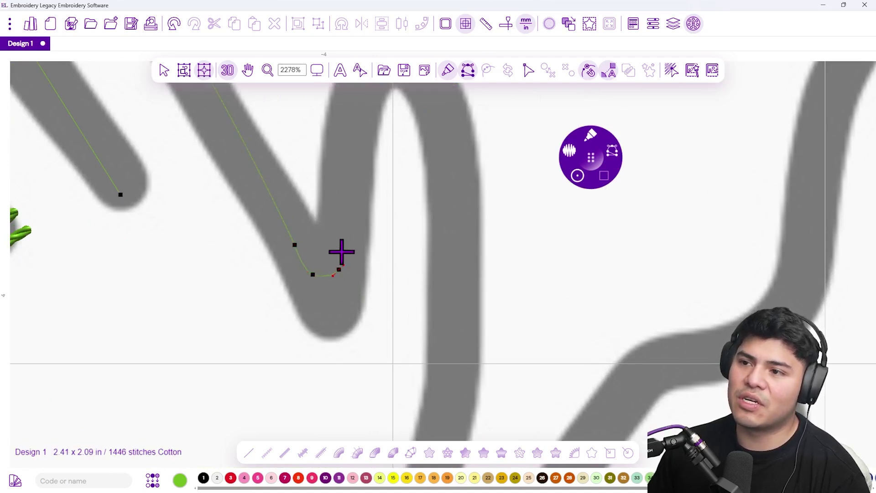
left_click(342, 221)
scroll(354, 188, "down", 2)
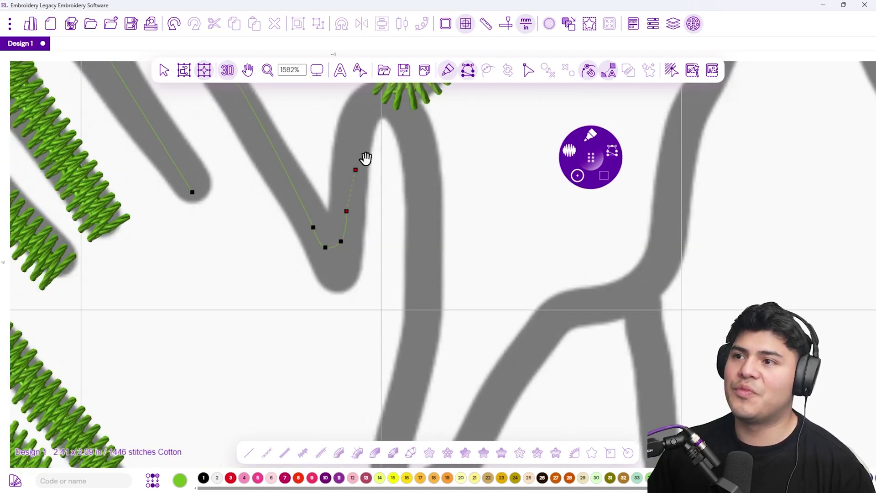
Step: Continue the stroke over the rounded peak beside the V notch and down the forearm's inner edge to the shoulder arc
left_click(333, 200)
left_click(355, 168)
left_click(384, 176)
left_click(406, 224)
scroll(402, 286, "down", 5)
left_click_drag(406, 289, 384, 156)
left_click(383, 198)
left_click(368, 255)
left_click(365, 329)
left_click(382, 408)
right_click(382, 408)
Step: Start tracing the line that branches off the forearm's inner edge, placing points up along its S-curve
left_click_drag(401, 141, 425, 284)
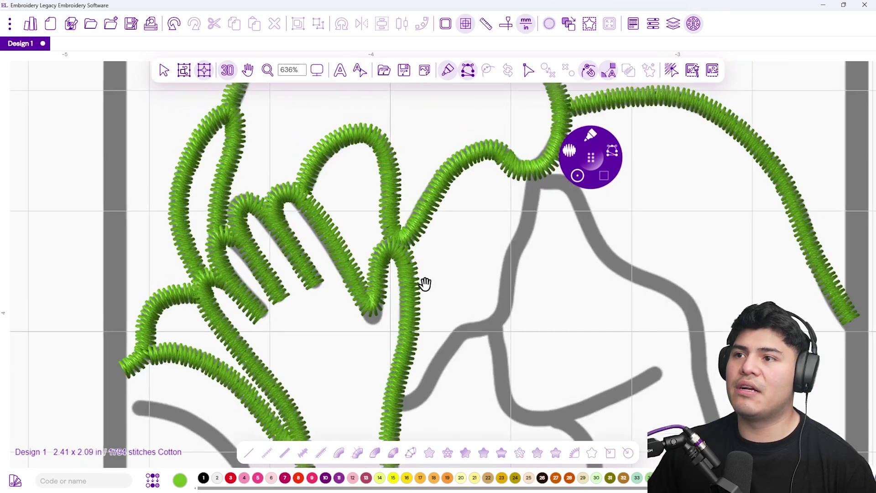
scroll(354, 286, "down", 5)
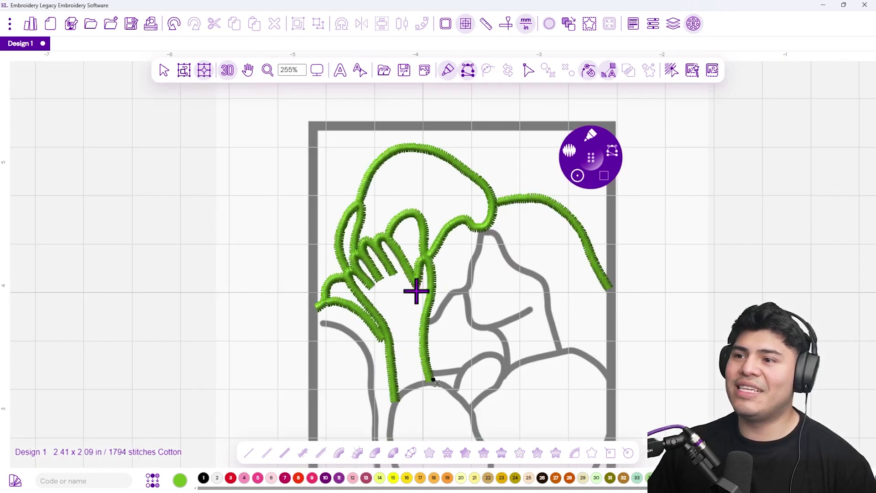
scroll(419, 292, "up", 3)
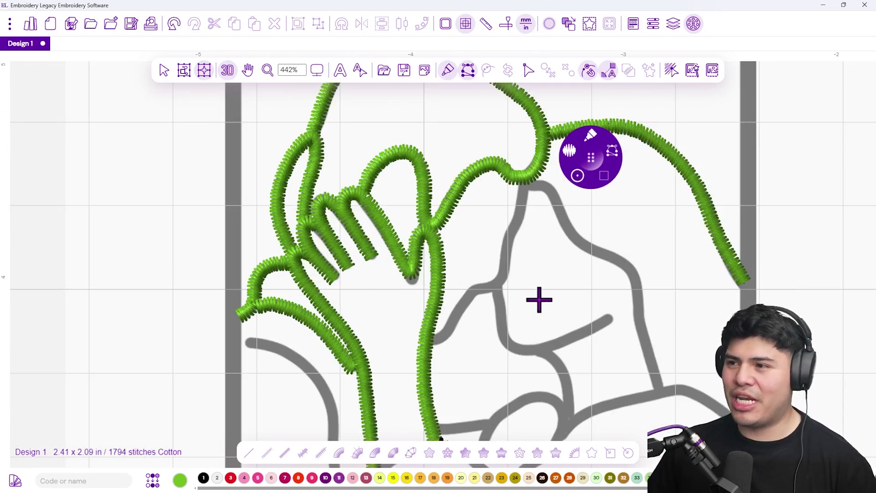
left_click_drag(515, 319, 336, 283)
left_click_drag(296, 385, 379, 203)
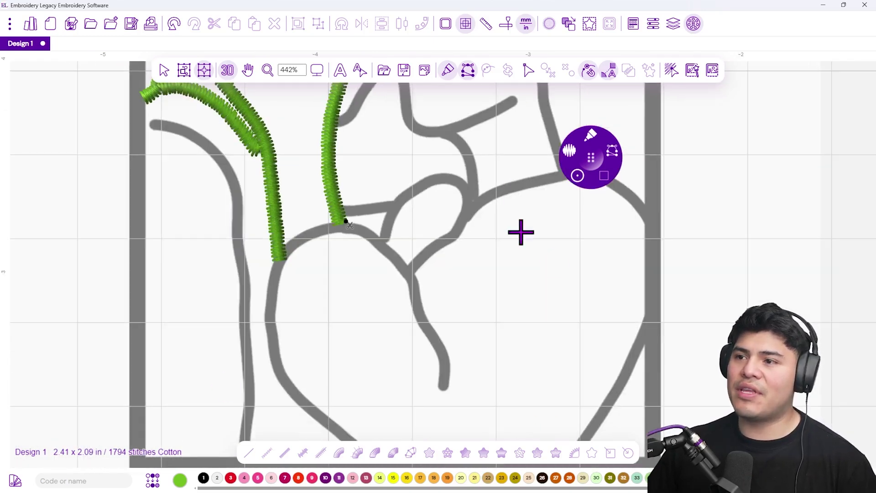
left_click_drag(453, 146, 452, 349)
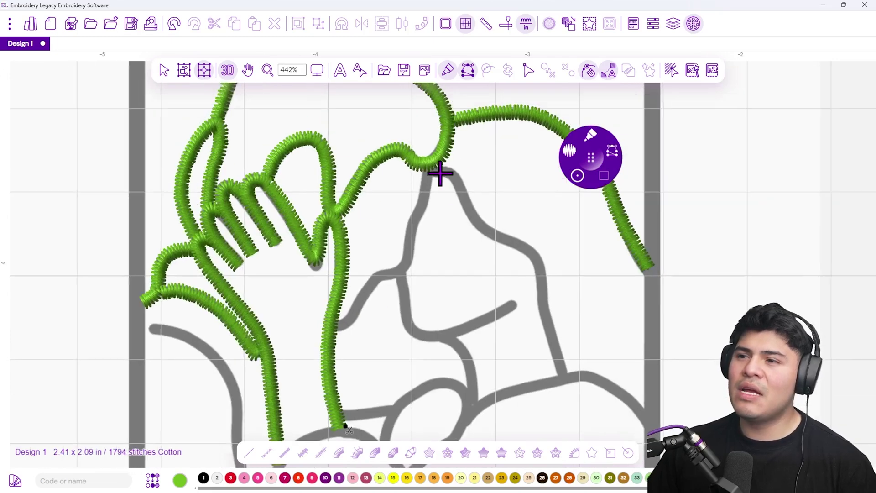
scroll(373, 307, "up", 3)
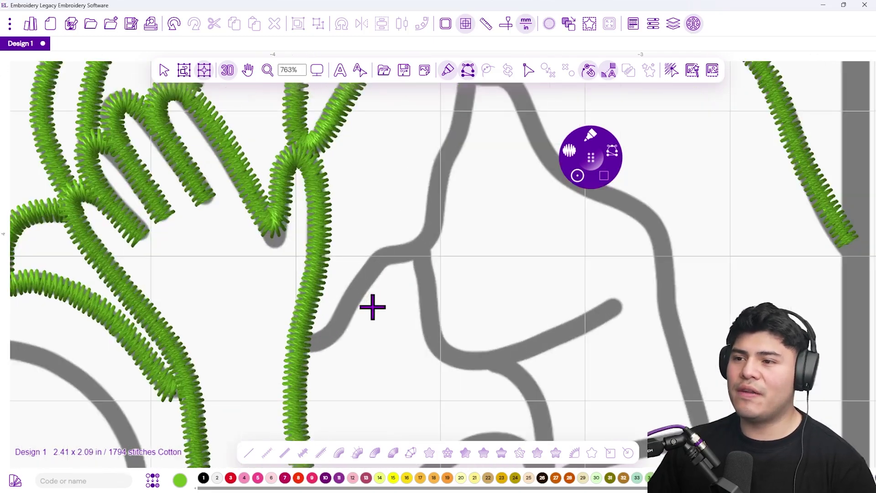
left_click(307, 345)
left_click(333, 333)
left_click(355, 290)
left_click(383, 257)
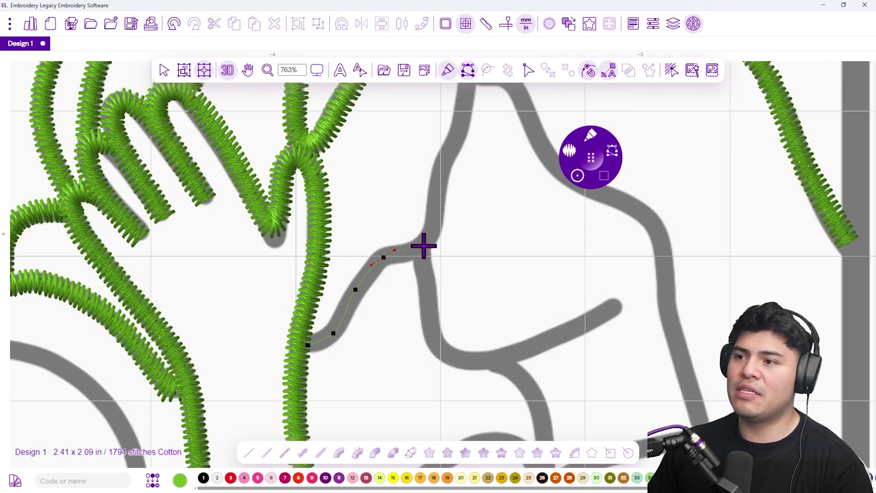
Step: Continue the branching line through the junction and up to the head outline, then finish the stroke
left_click_drag(451, 195, 401, 320)
left_click(387, 321)
left_click(393, 282)
left_click(410, 246)
left_click(416, 198)
key("Return")
Step: Trace the hook-shaped line from the junction down around its bend and up to its free end
left_click_drag(421, 313, 404, 224)
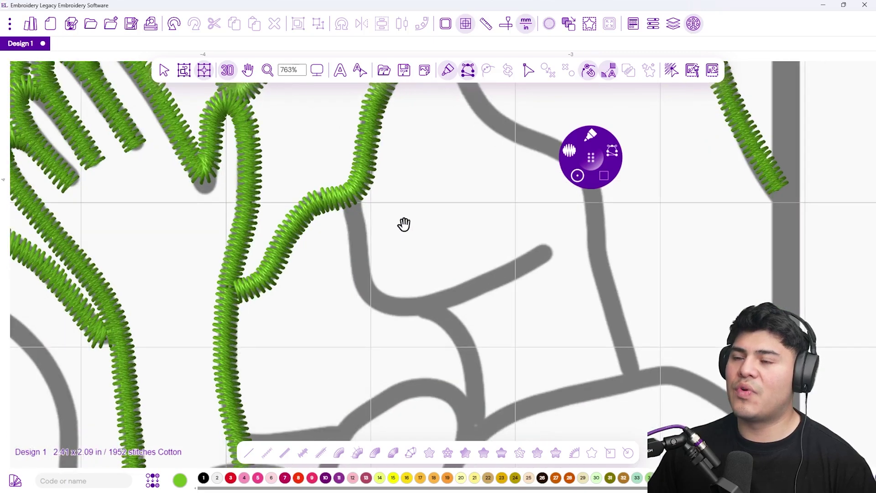
scroll(396, 229, "down", 2)
left_click_drag(427, 177, 414, 221)
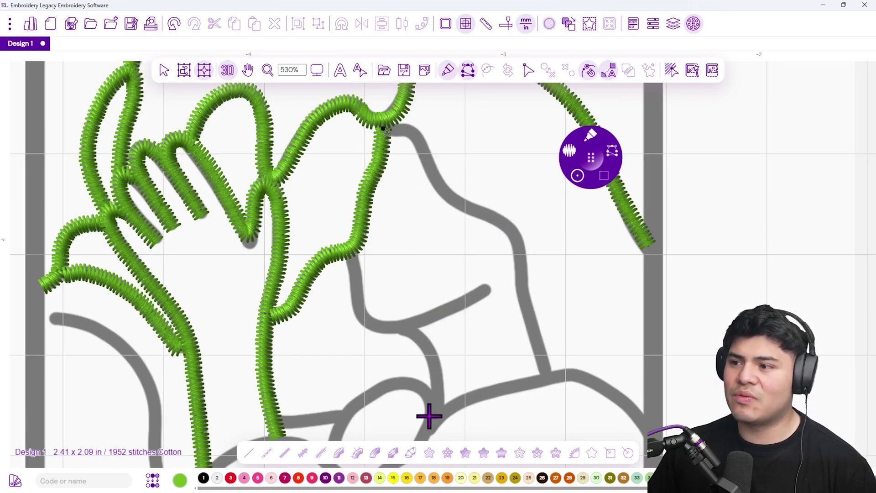
scroll(426, 324, "up", 2)
left_click(314, 224)
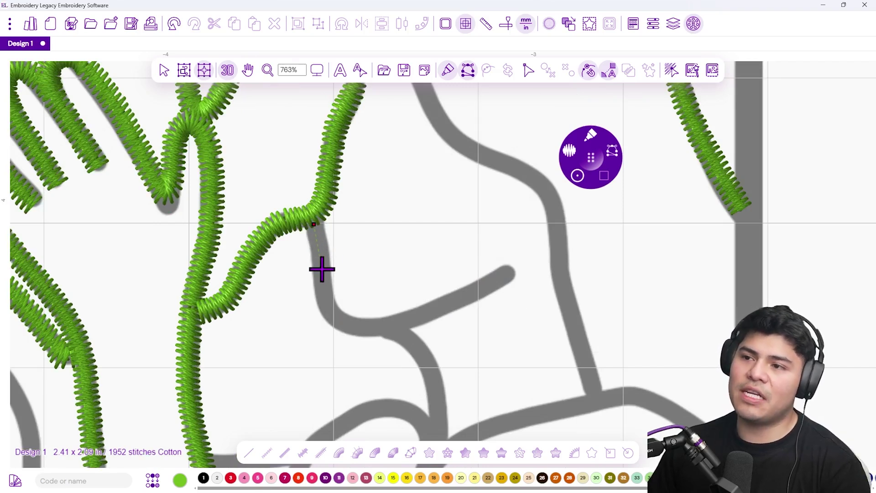
left_click(328, 308)
left_click(367, 329)
left_click(432, 315)
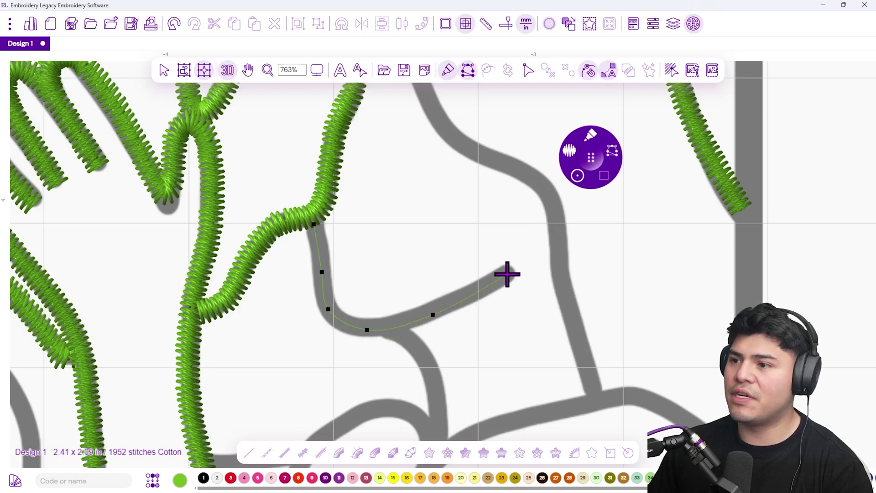
left_click(424, 315)
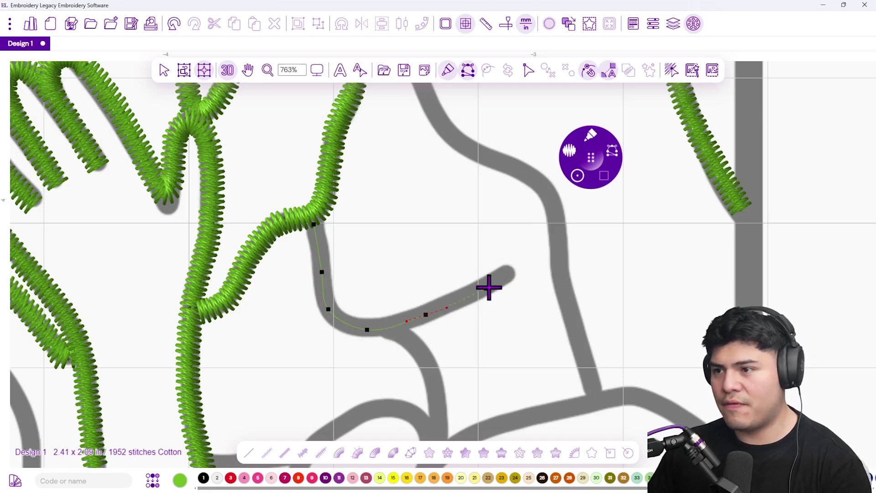
left_click(505, 273)
key("Return")
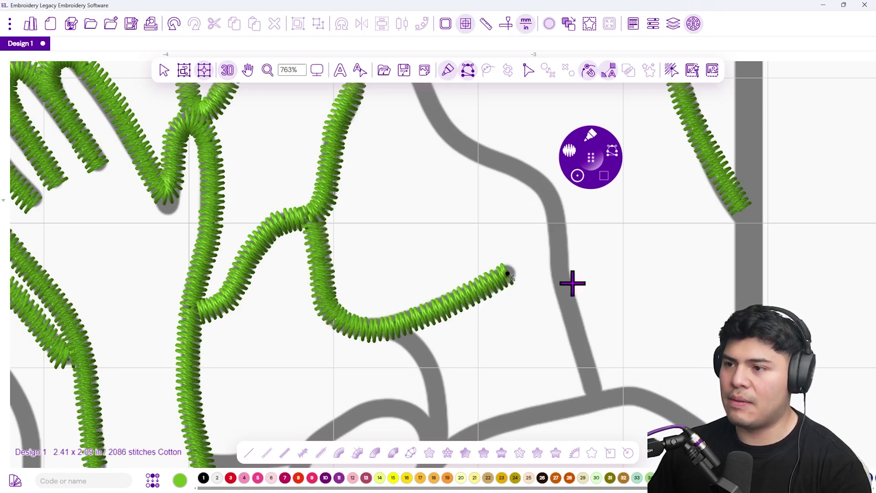
Step: Trace the short curved line from the bottom of the hook-shaped line down to the shoulder line
left_click_drag(434, 368, 414, 278)
left_click(405, 267)
left_click(418, 352)
key("Return")
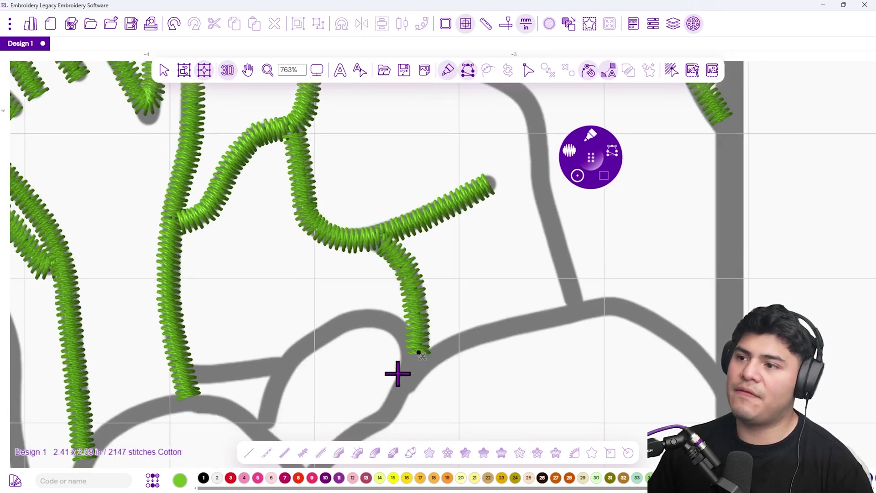
Step: Try brushing the small loop's upper arc down to the shoulder arc and the short line linking it to the forearm
scroll(386, 362, "down", 4)
left_click_drag(332, 380, 370, 275)
scroll(465, 225, "down", 2)
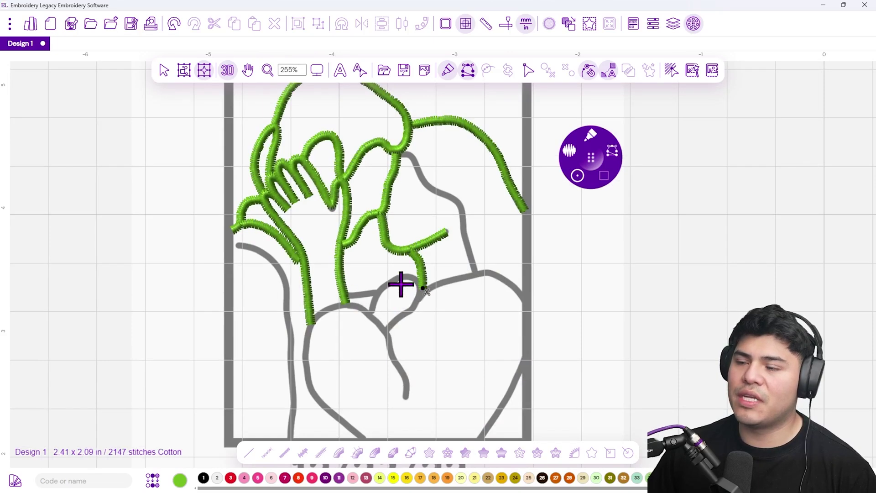
scroll(415, 290, "up", 5)
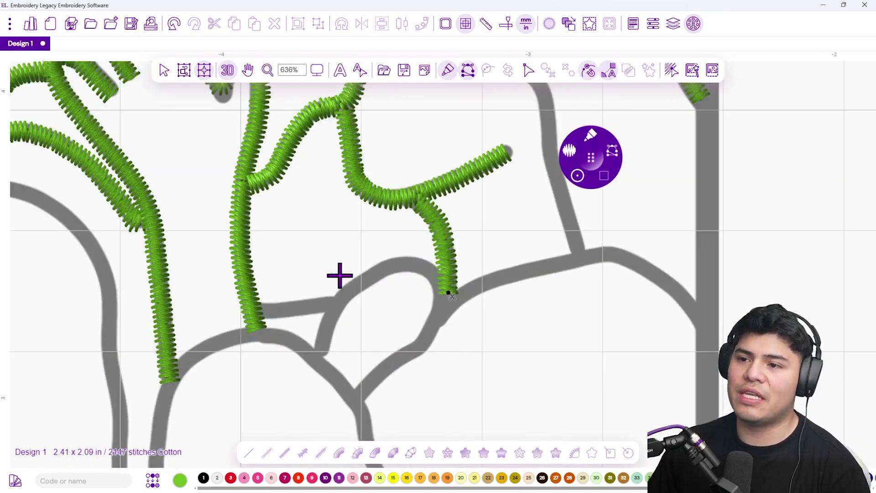
left_click(439, 281)
left_click(381, 271)
left_click(331, 316)
left_click(320, 356)
right_click(289, 331)
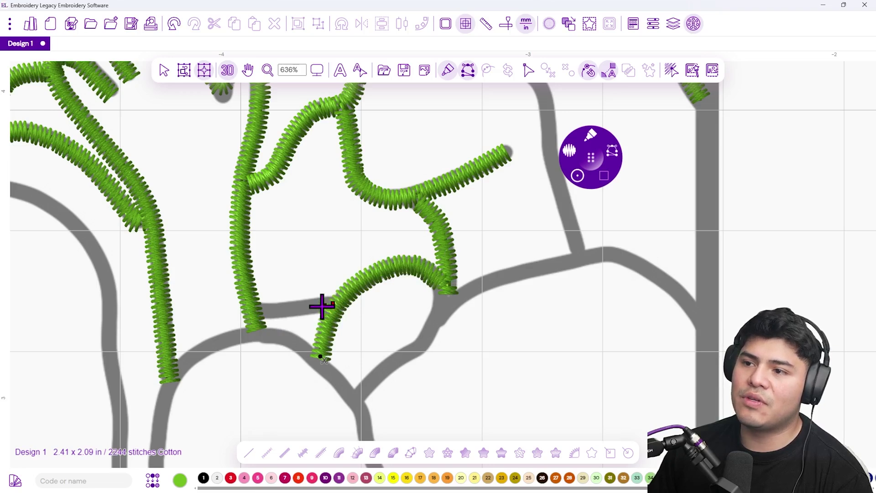
left_click(260, 310)
key("Return")
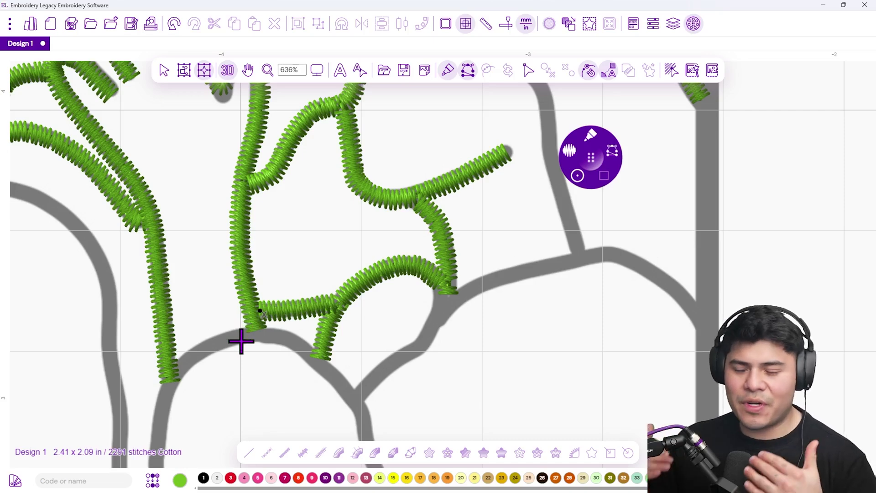
Step: Undo the brush strokes on the small loop's arc and on the short linking line
scroll(228, 338, "up", 4)
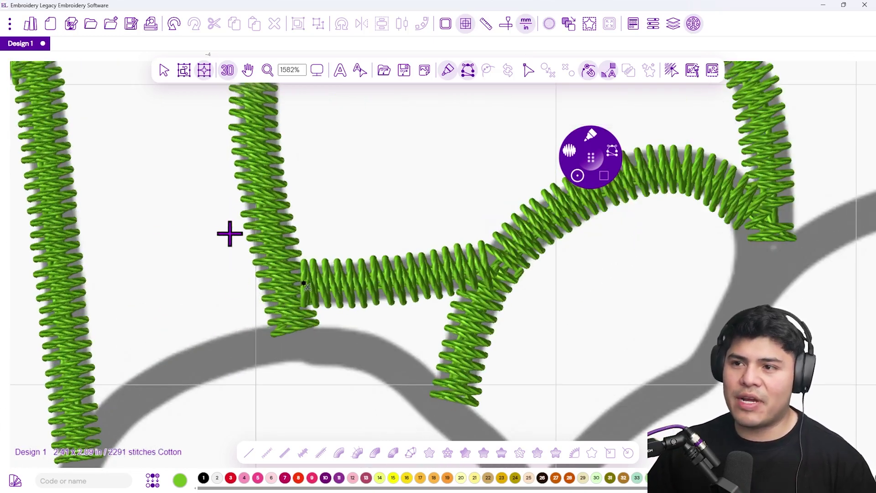
scroll(270, 311, "down", 2)
scroll(270, 311, "down", 1)
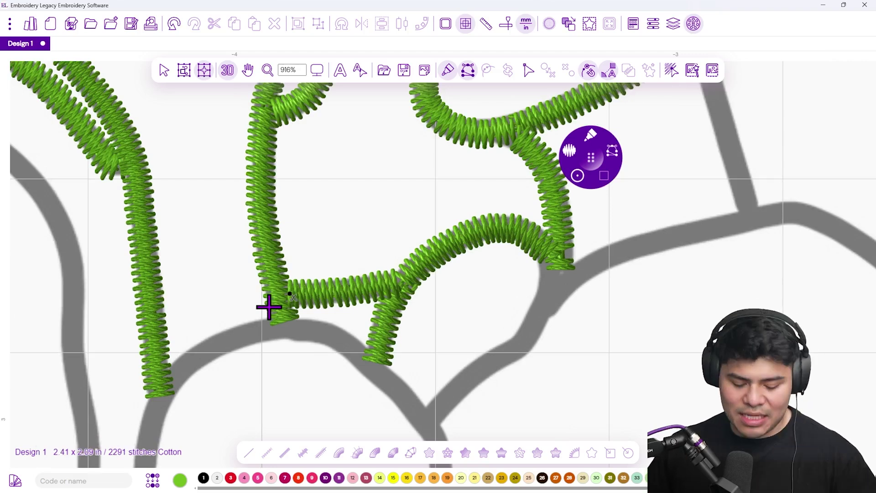
key("ctrl+z")
key("ctrl+z")
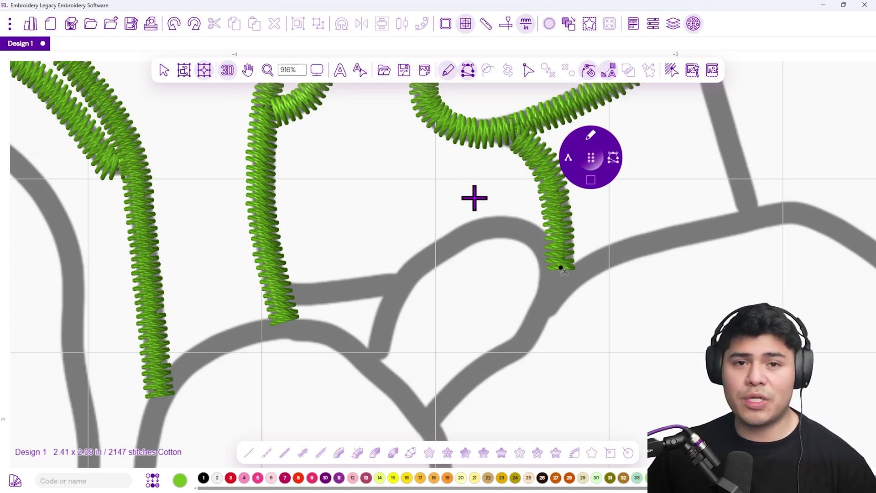
Step: Draw a thin running-stitch line with the pen tool along the small loop's arc to where the linking line meets it
left_click(552, 272)
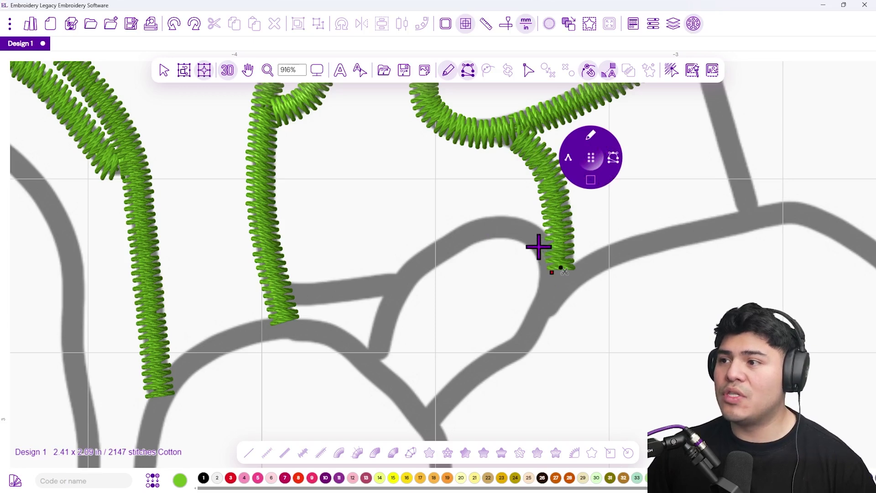
left_click(523, 231)
left_click(471, 231)
left_click(416, 267)
left_click(395, 292)
key("Return")
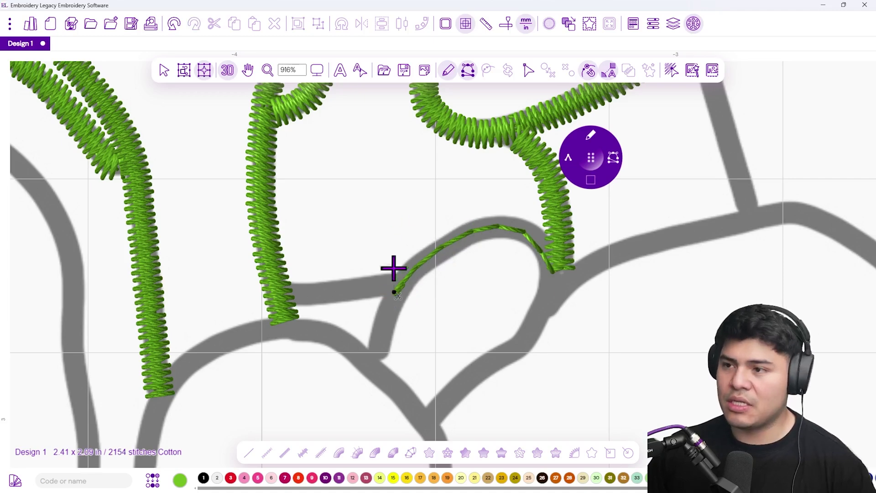
Step: Switch back to the brush and trace the short linking line from the forearm's inner edge to the running line's end
left_click_drag(448, 268, 342, 293)
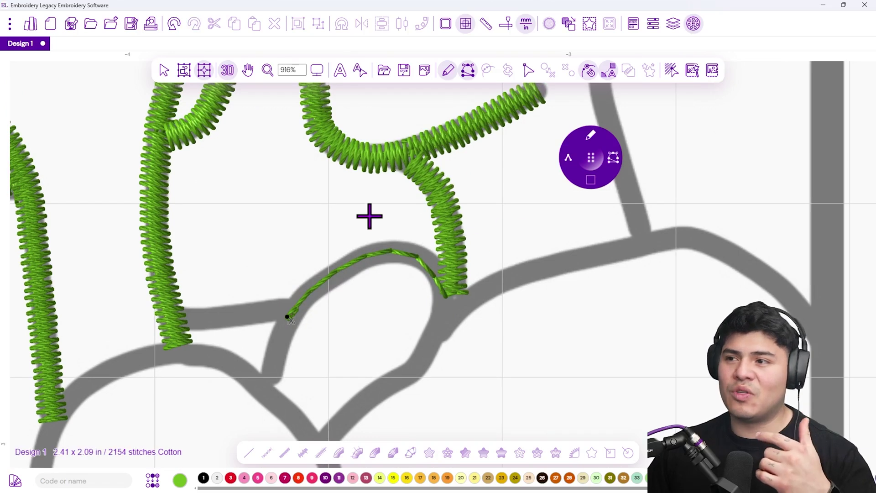
key("2")
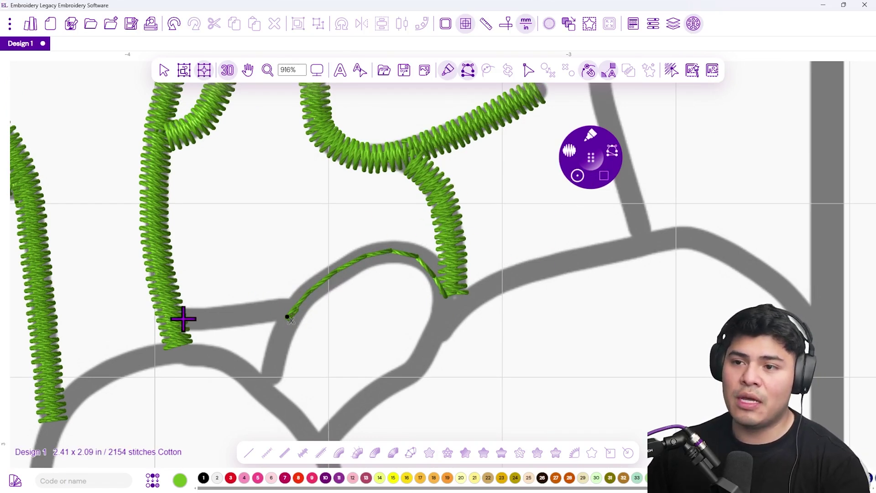
left_click(285, 309)
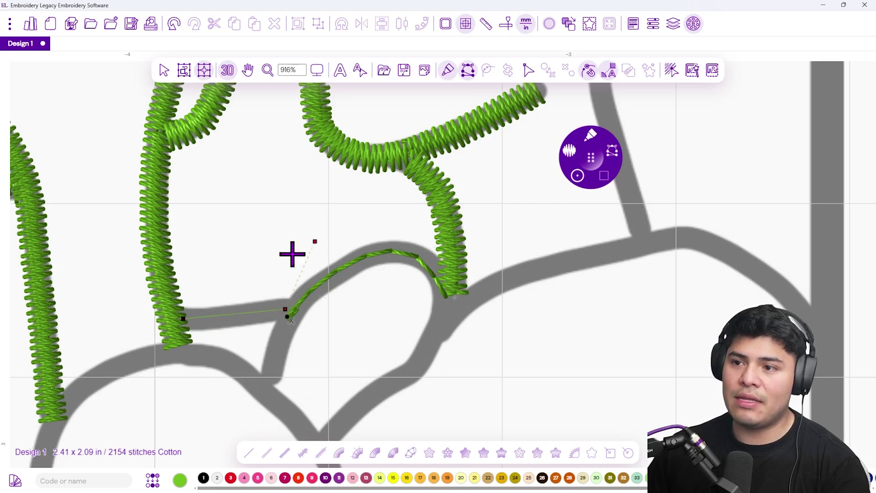
key("Return")
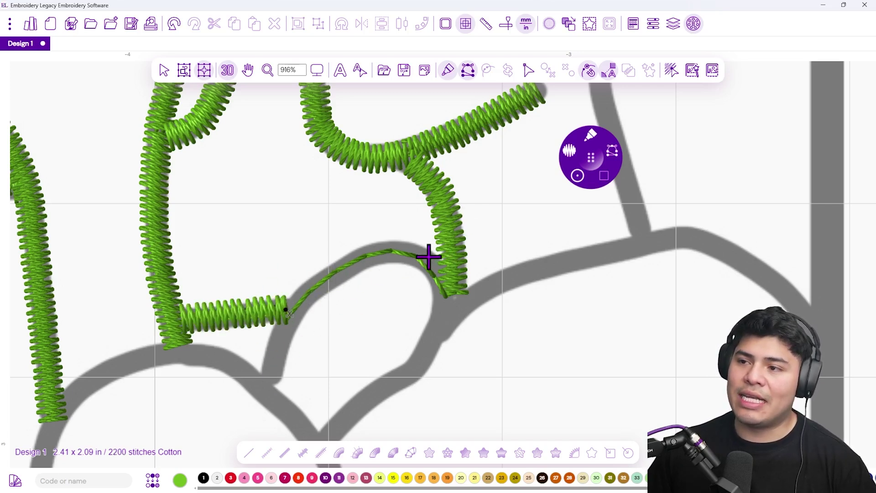
Step: Brush the small loop's arc from its open lower end over the running-stitch line to the base of the short curve beside it
left_click(266, 383)
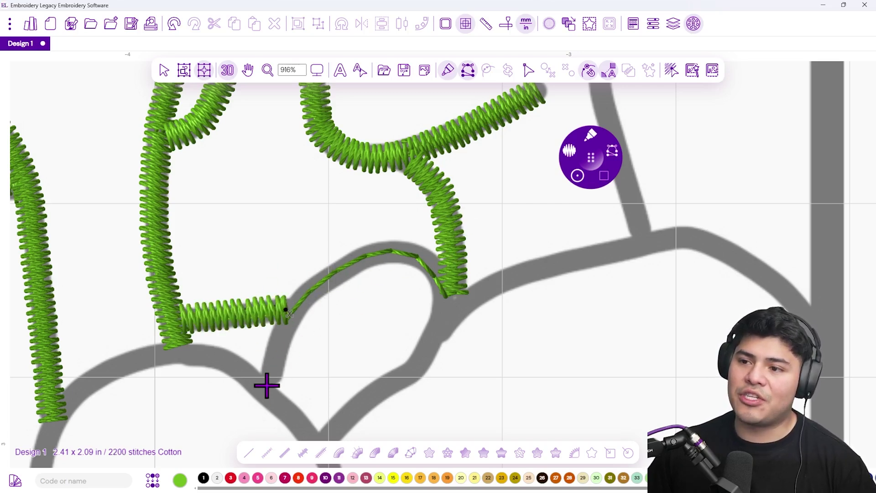
left_click(293, 307)
left_click(363, 255)
left_click(410, 253)
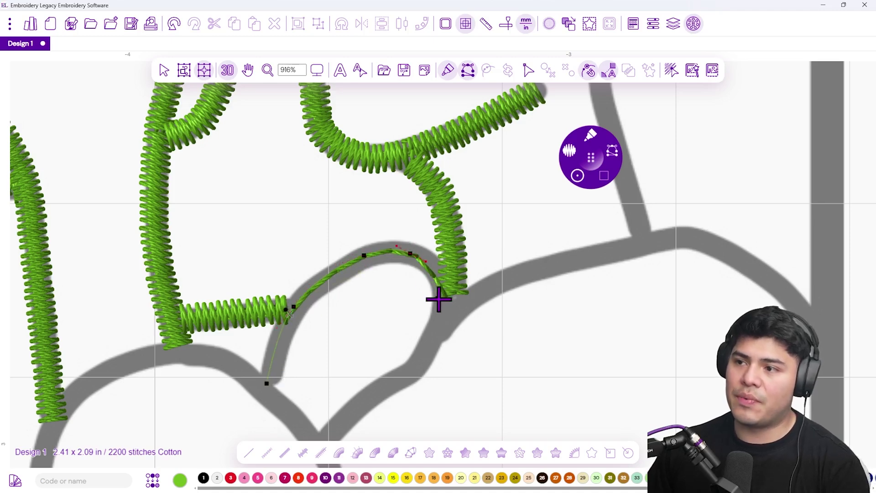
left_click(444, 301)
key("Return")
Step: Draw a running-stitch pen line from the small loop's end down the connecting outline to its junction with the large arch
scroll(368, 321, "down", 3)
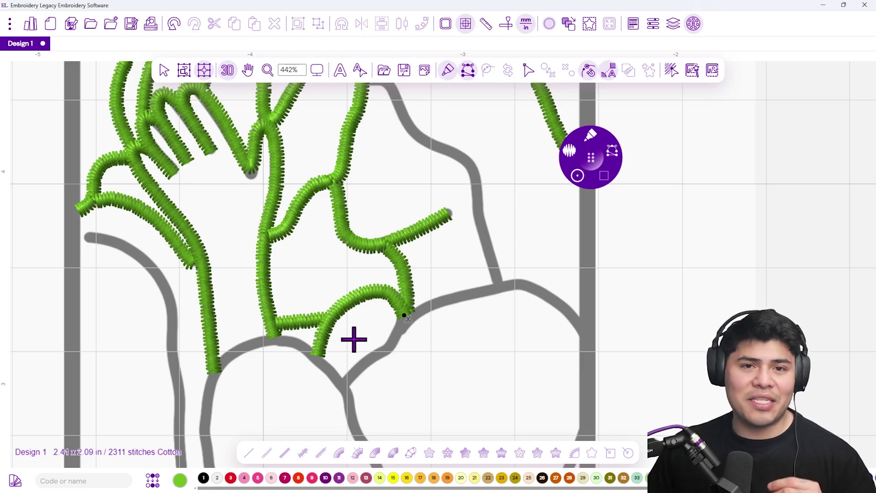
left_click_drag(360, 353, 356, 238)
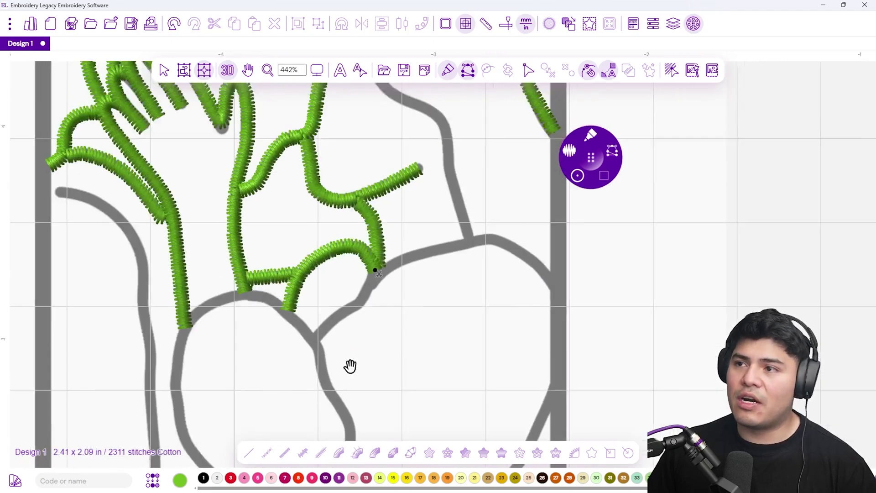
left_click_drag(350, 366, 346, 336)
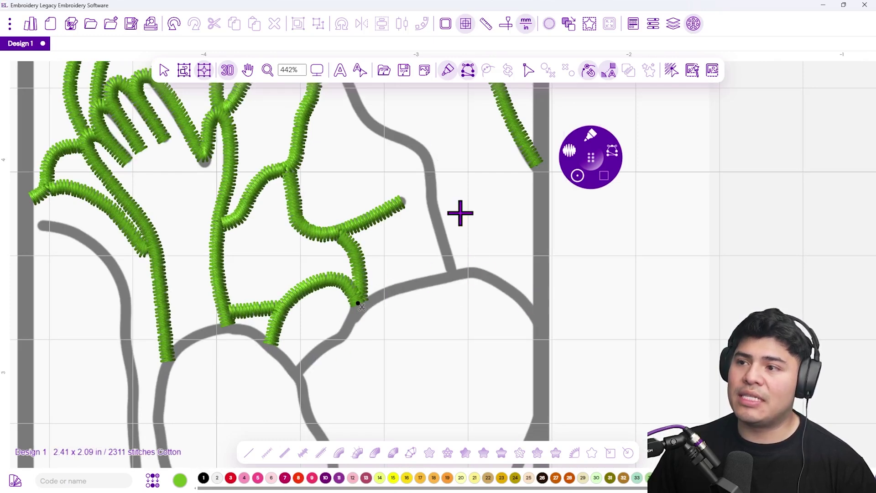
scroll(366, 250, "down", 4)
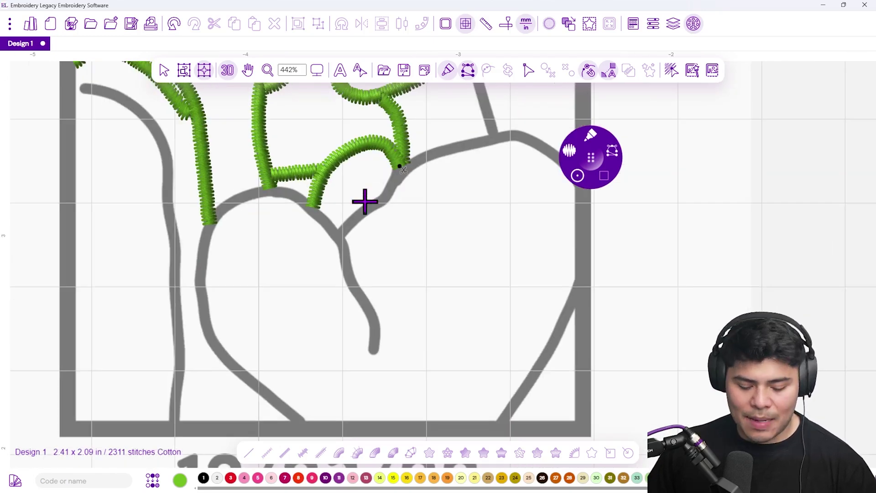
key("Tab")
scroll(339, 213, "up", 2)
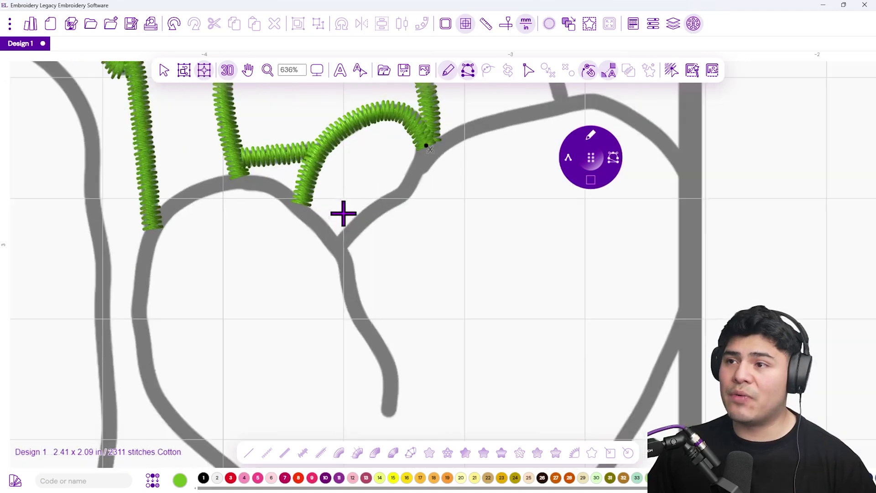
left_click(432, 149)
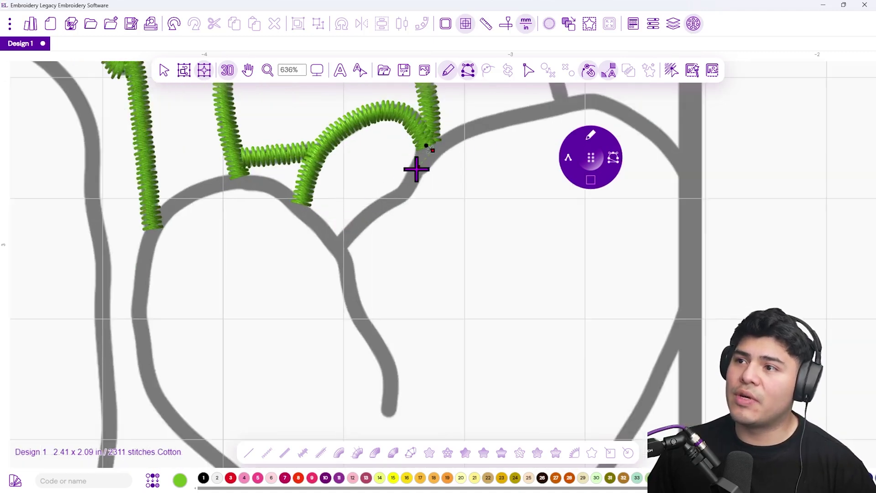
left_click(407, 186)
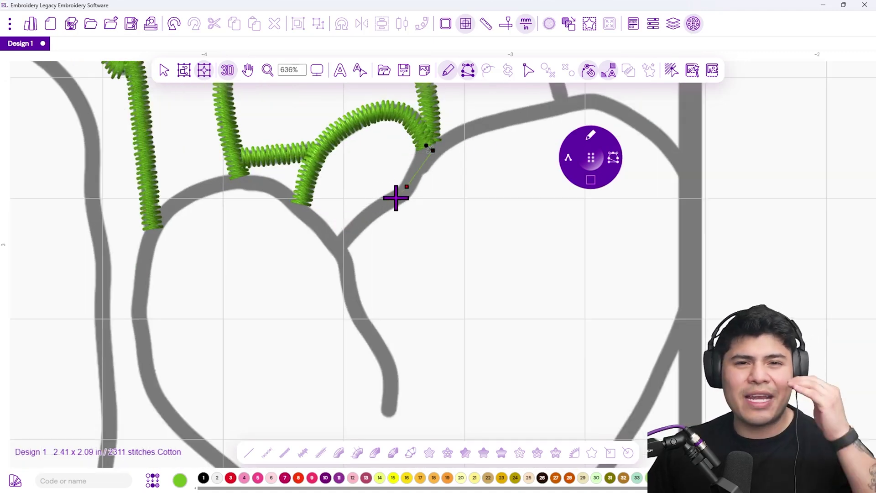
scroll(414, 178, "up", 2)
left_click(429, 145)
left_click(390, 216)
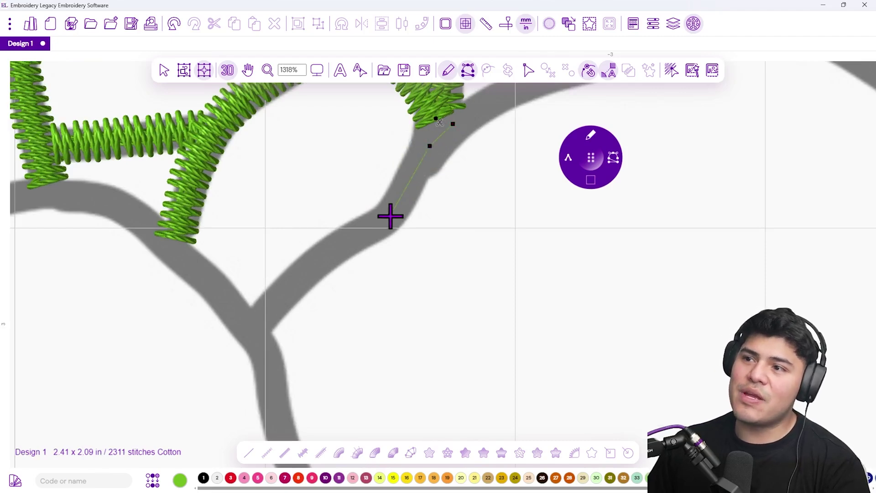
left_click(347, 238)
left_click(255, 320)
key("Return")
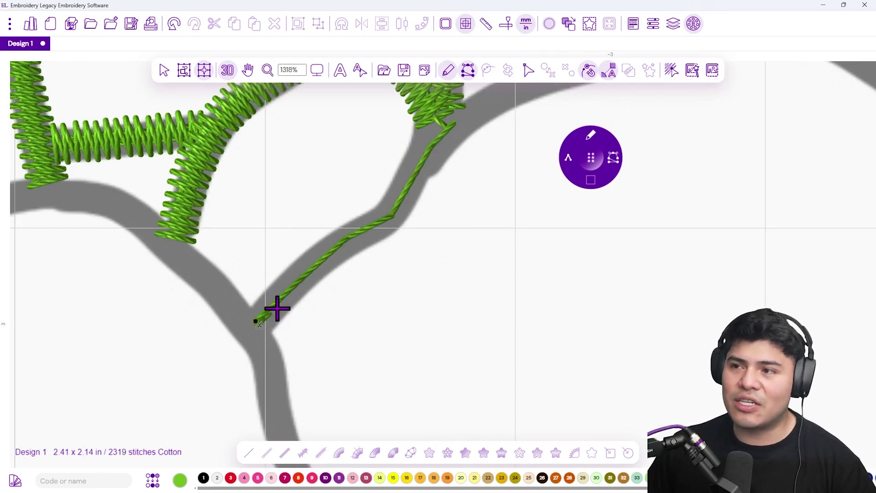
Step: Brush the large arch in one stroke from its inner line's free end, over the top and down to the frame's lower edge
scroll(277, 308, "down", 2)
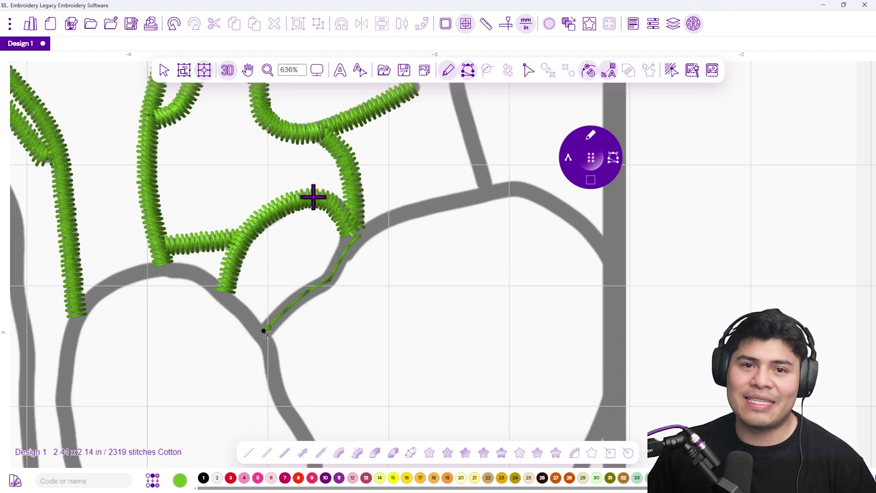
left_click_drag(295, 340, 389, 225)
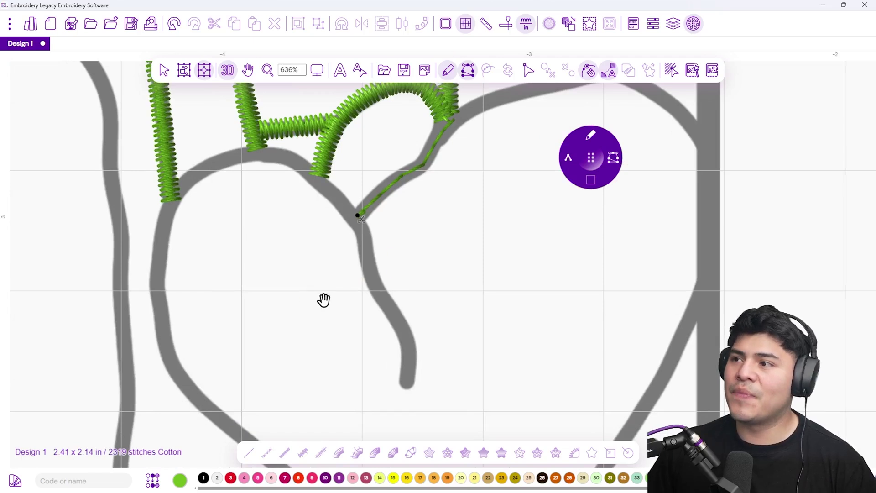
left_click_drag(322, 299, 352, 263)
key("b")
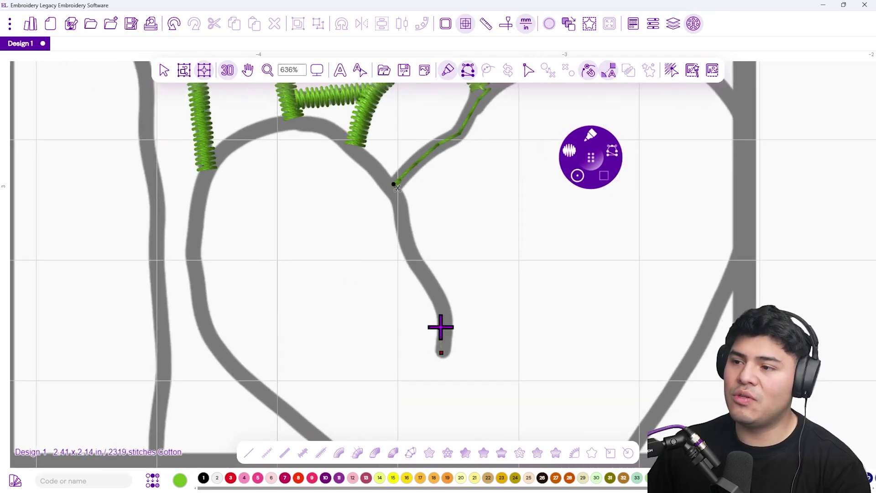
left_click(445, 316)
left_click(423, 273)
left_click(404, 231)
left_click(394, 188)
left_click(348, 143)
left_click(303, 121)
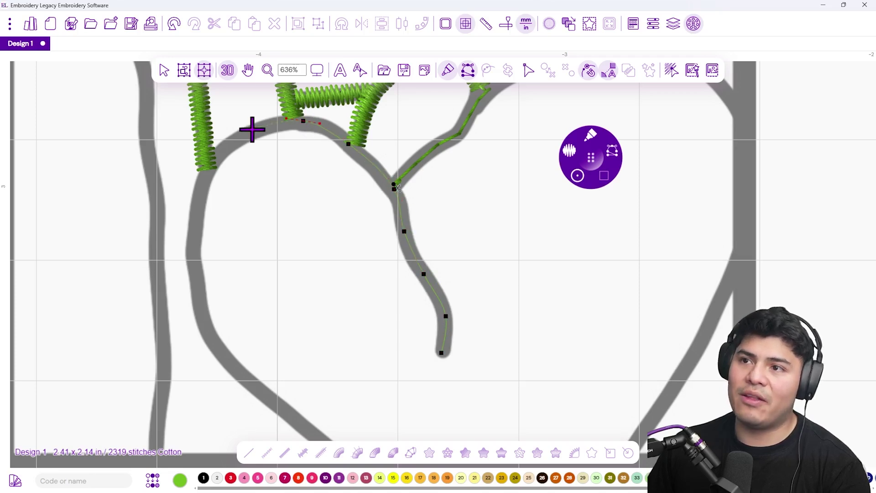
left_click(248, 133)
left_click(203, 175)
left_click(193, 262)
left_click(201, 301)
left_click(210, 336)
left_click(248, 372)
left_click_drag(248, 385, 226, 325)
left_click(246, 351)
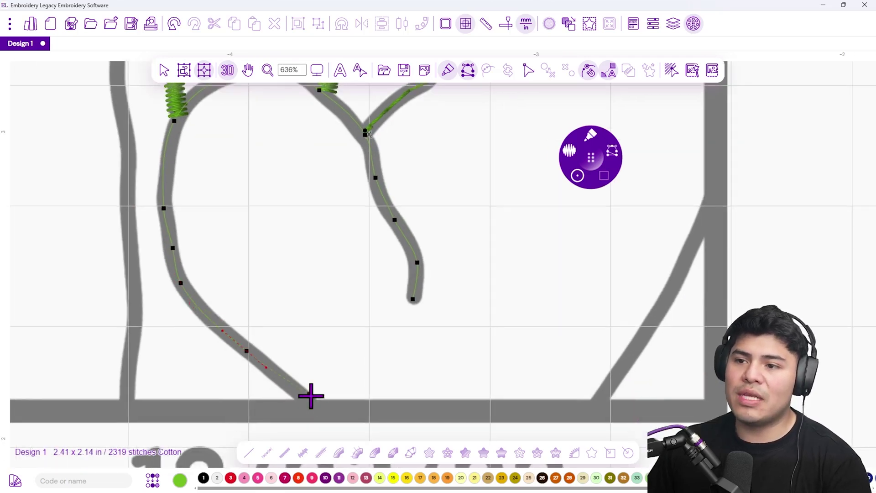
left_click(304, 399)
key("Return")
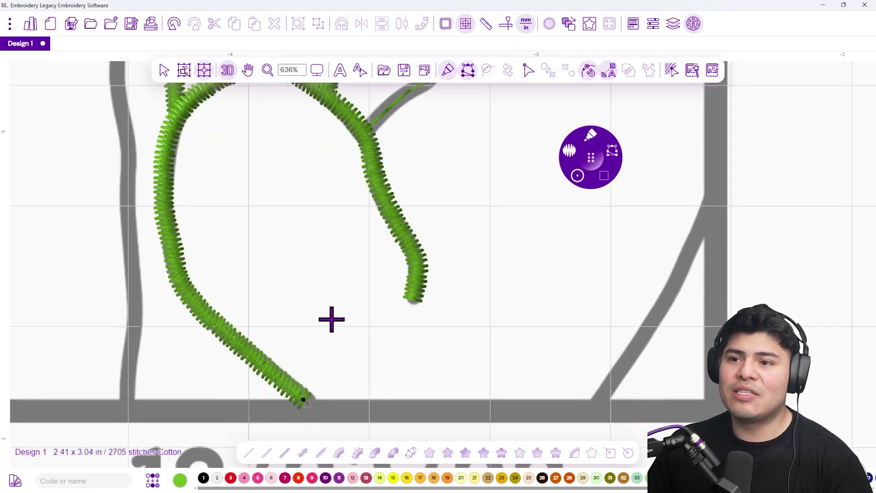
Step: Examine the traced large arch, its end at the frame and the neighbouring untraced outlines to plan the next connection
left_click_drag(401, 164, 309, 333)
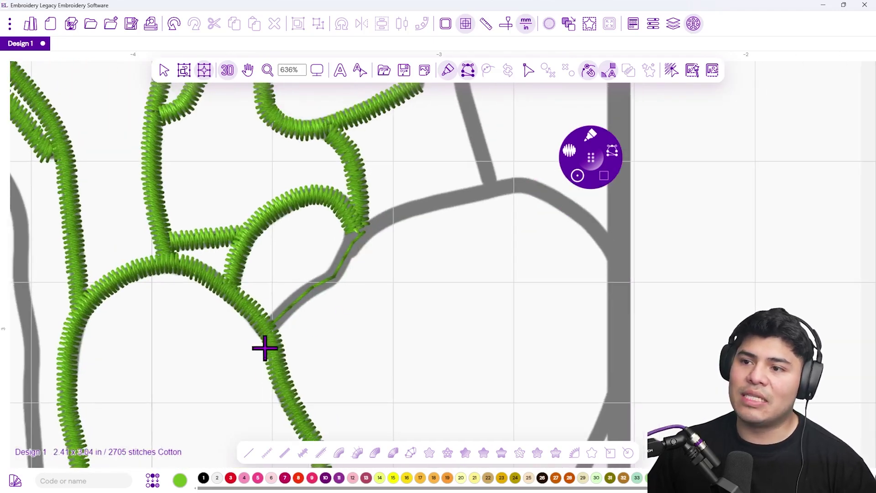
left_click_drag(262, 363, 259, 199)
scroll(242, 365, "down", 5)
scroll(274, 279, "up", 2)
left_click_drag(290, 357, 314, 280)
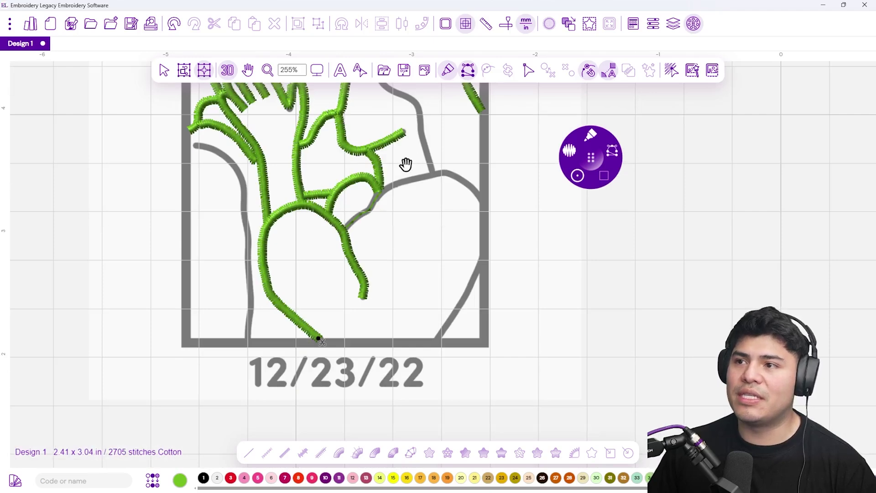
scroll(405, 165, "up", 3)
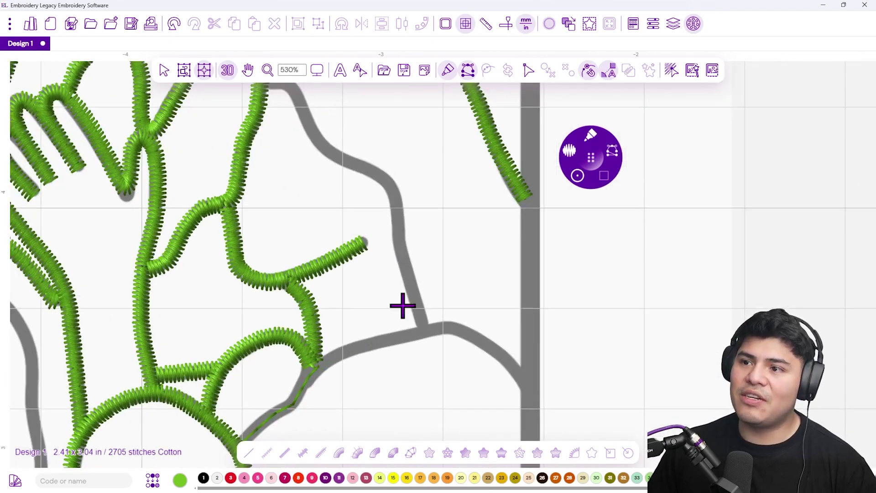
left_click_drag(269, 371, 284, 180)
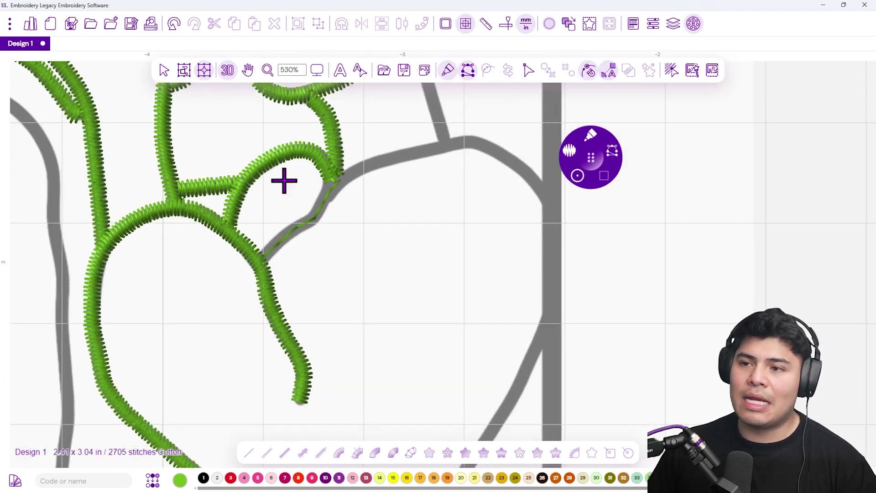
left_click_drag(210, 354, 260, 249)
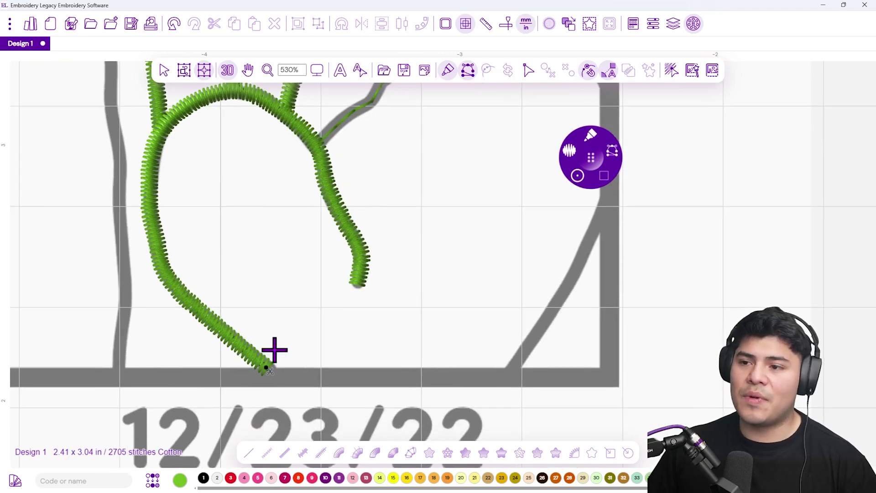
left_click_drag(287, 209, 216, 411)
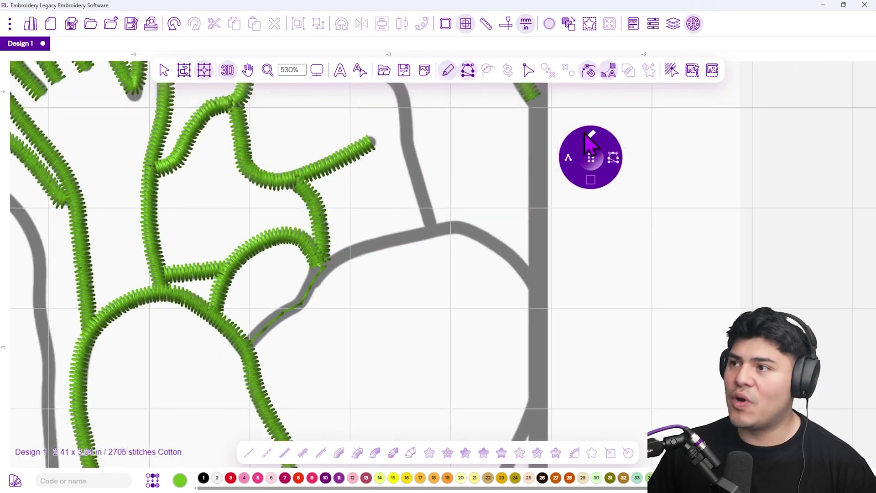
Step: Draw a running-stitch pen line from the large arch's junction back up the connecting outline and along the shoulder to the steep outline above it
left_click(589, 135)
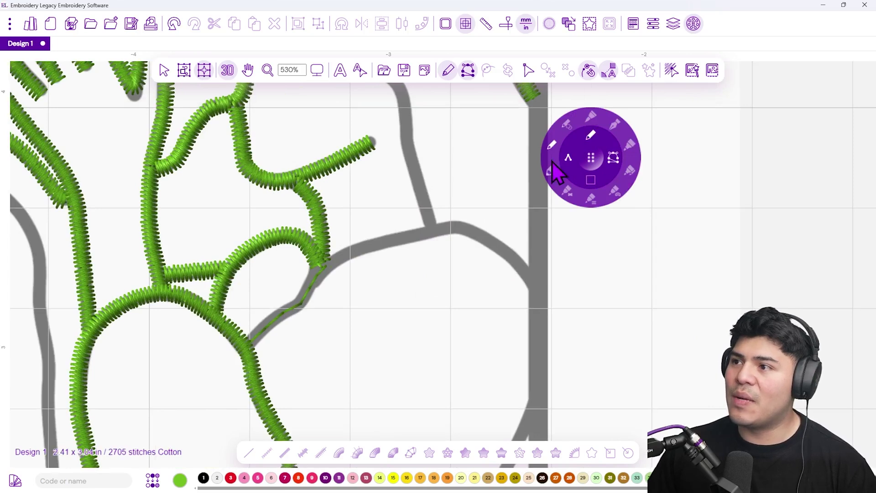
left_click(554, 143)
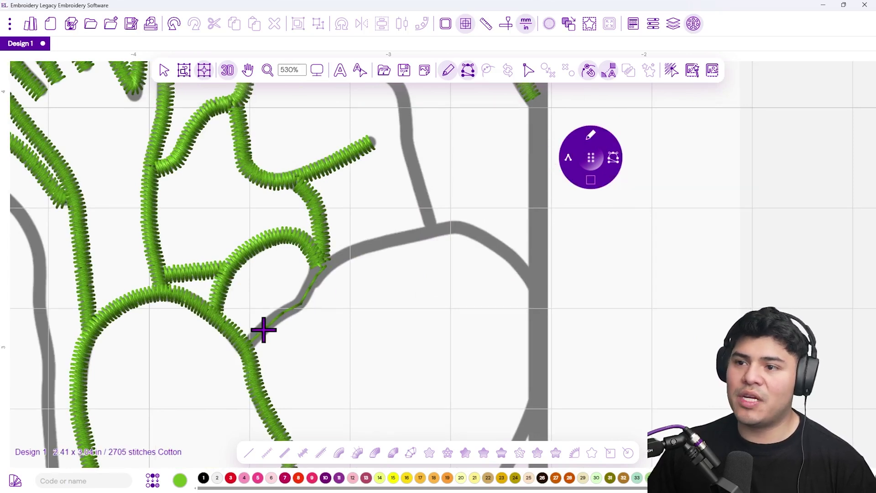
scroll(260, 337, "up", 1)
left_click(250, 342)
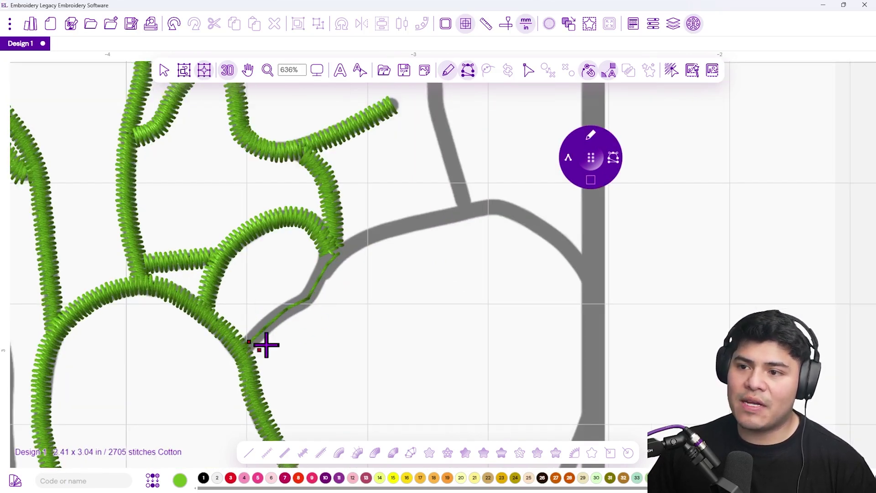
left_click(287, 306)
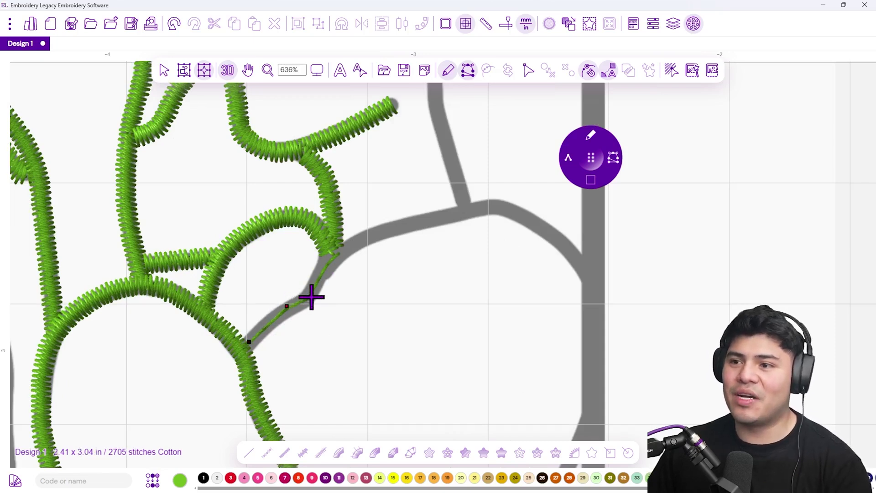
left_click(310, 296)
left_click(322, 268)
left_click(344, 250)
left_click(381, 233)
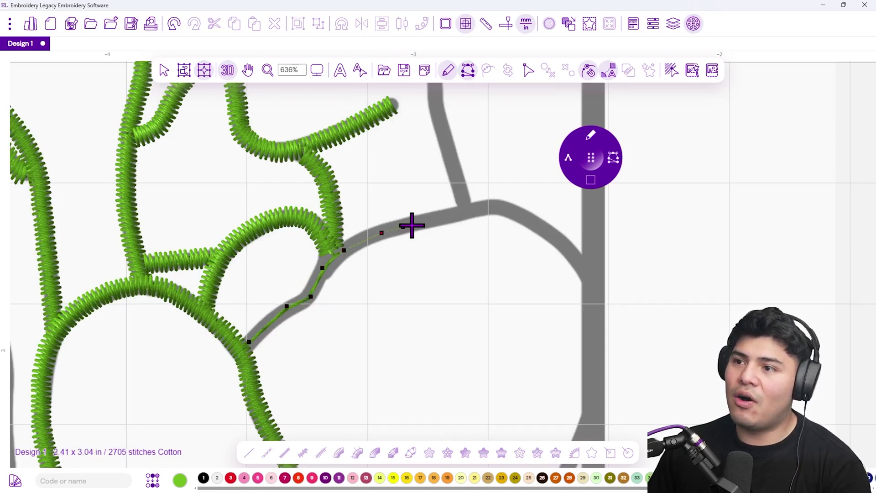
left_click(469, 209)
Step: Switch back to the brush and trace the wavy outline from the upper stitched junction down to the running line's end on the shoulder
scroll(448, 133, "up", 4)
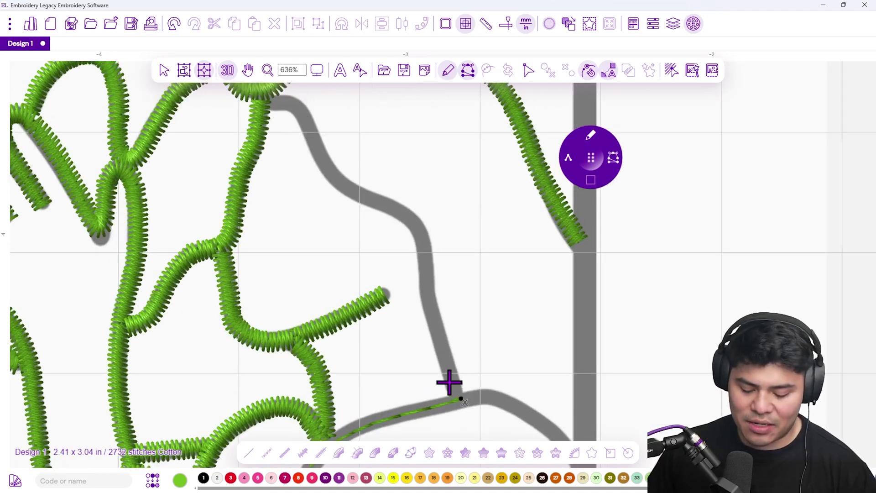
left_click(597, 140)
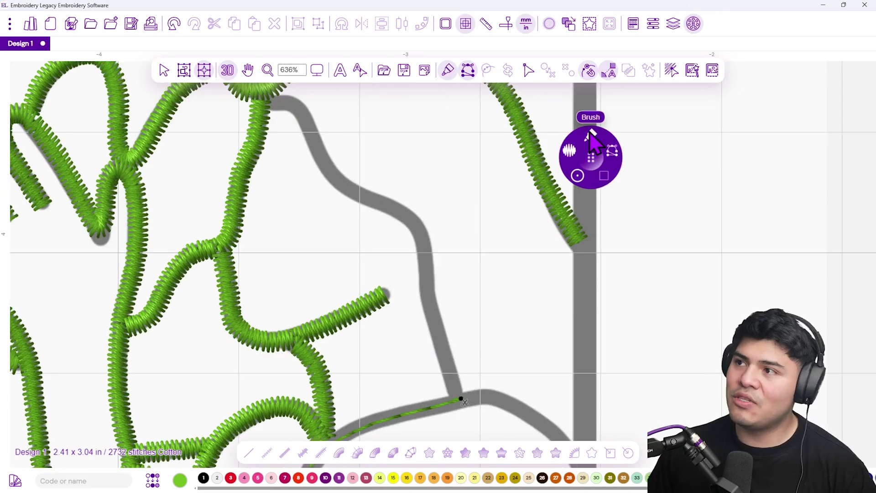
scroll(354, 159, "down", 2)
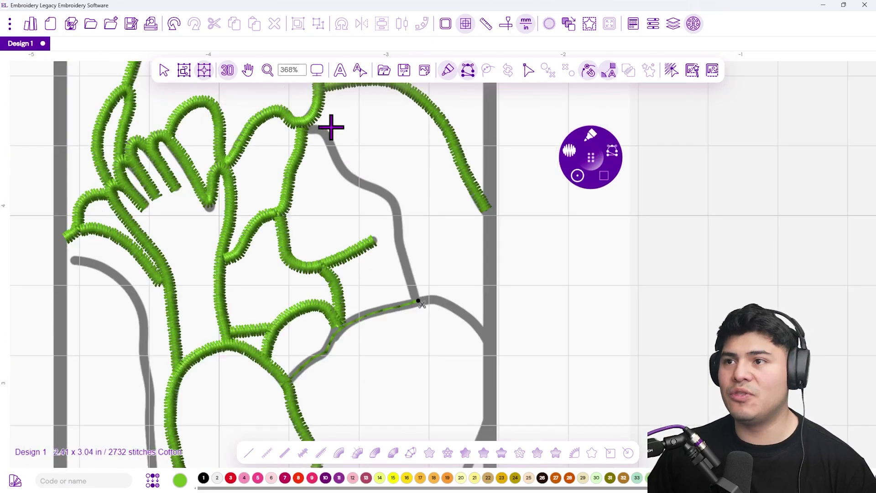
scroll(319, 133, "up", 1)
left_click(296, 130)
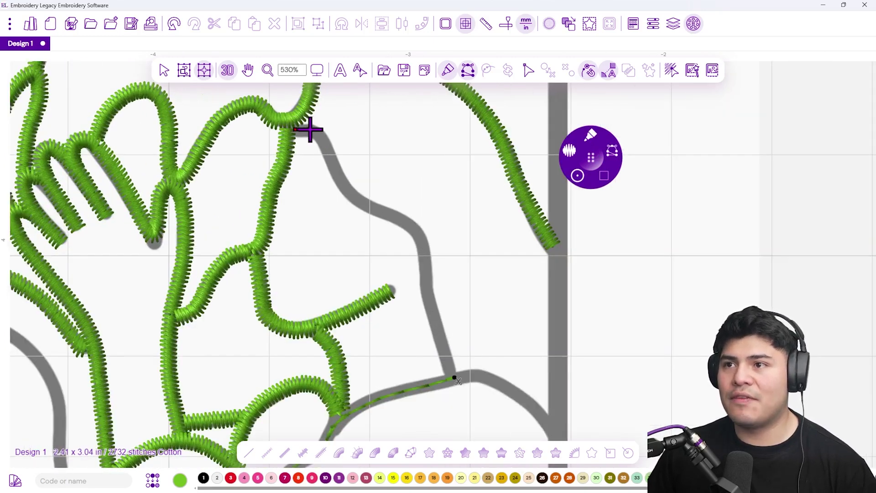
mouse_move(315, 131)
left_mouse_down()
mouse_move(348, 190)
mouse_move(416, 232)
mouse_move(448, 362)
left_mouse_up()
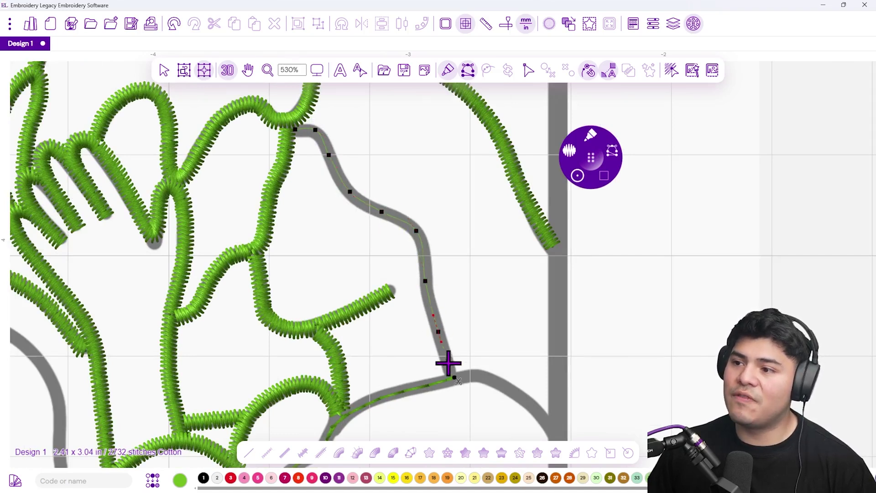
left_click(451, 375)
key("Return")
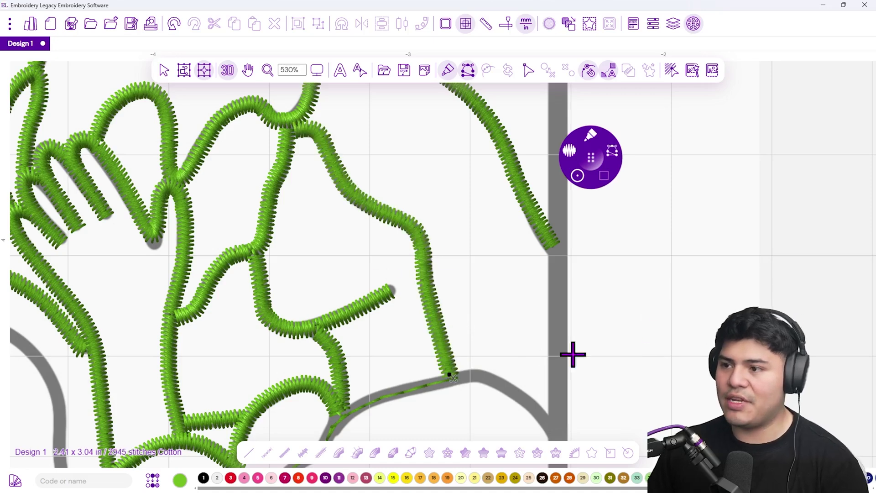
scroll(437, 245, "down", 2)
left_click_drag(438, 381, 420, 269)
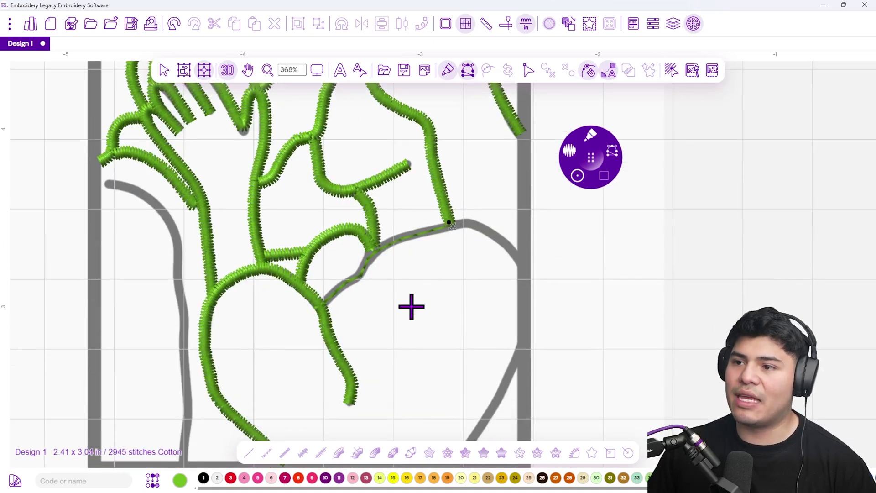
Step: Brush the shoulder outline from the large arch's junction over the running-stitch line and down to the frame's side edge
scroll(342, 303, "up", 3)
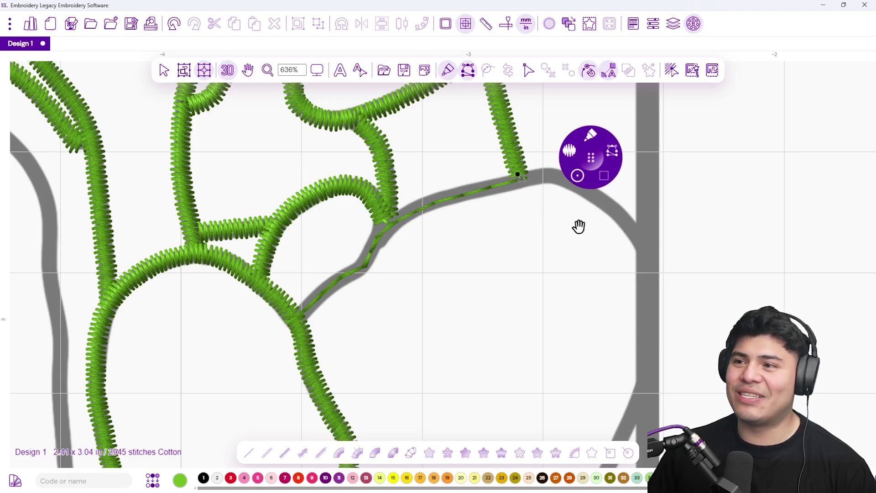
left_click_drag(587, 227, 470, 271)
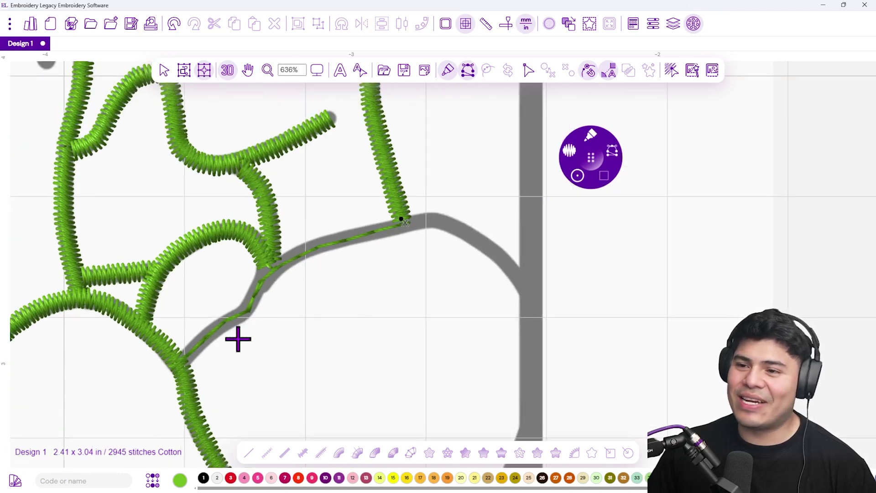
left_click(186, 356)
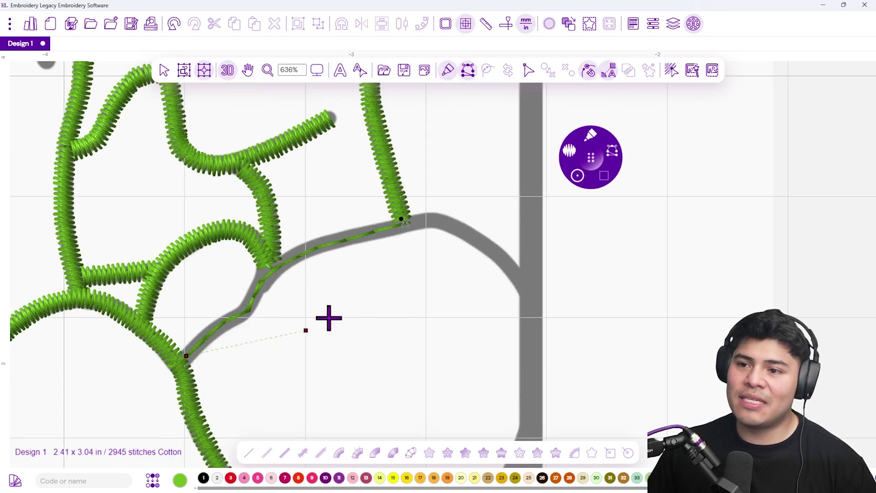
left_click(420, 223)
key("BackSpace")
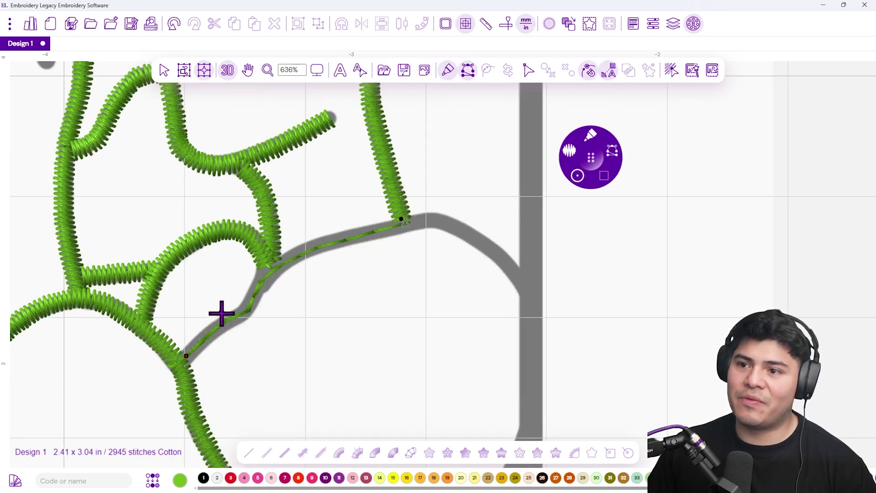
left_click(223, 321)
left_click(247, 310)
left_click(263, 278)
left_click(305, 253)
left_click(387, 227)
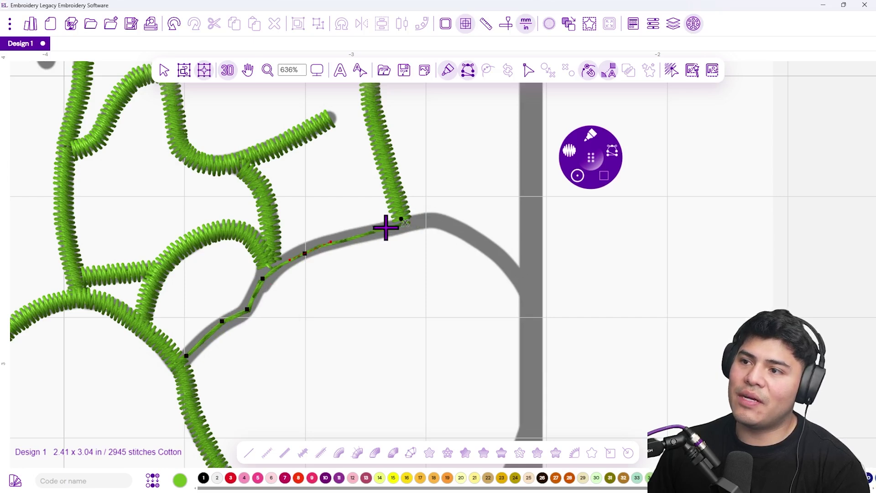
left_click(440, 219)
left_click(487, 245)
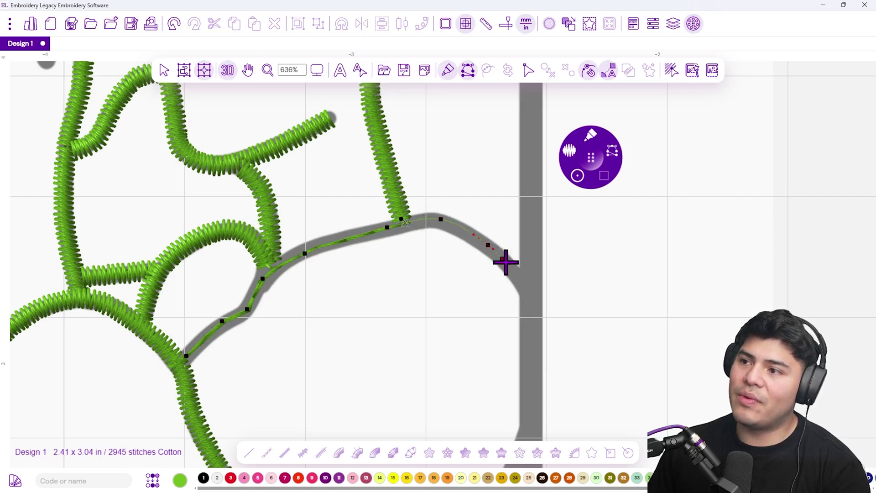
double_click(529, 281)
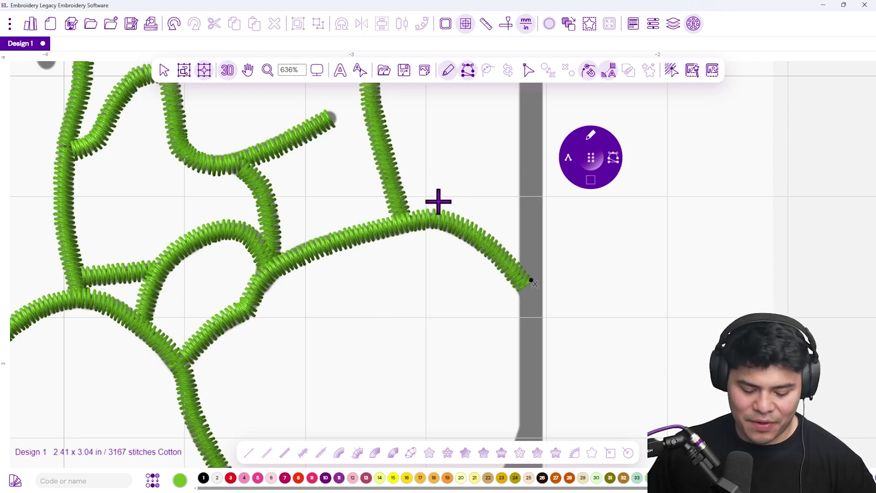
Step: Select the new shoulder stroke, move its start point to the large arch's junction and back to the steep outline's junction
key("space")
left_click(459, 216)
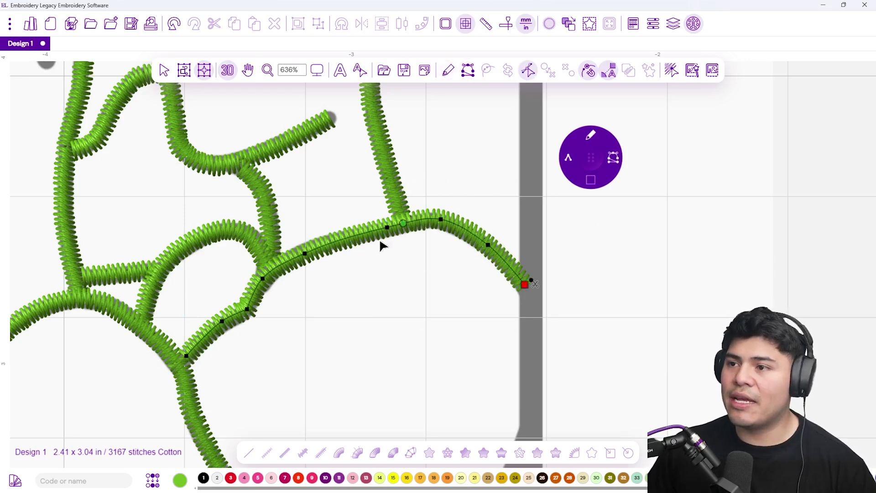
left_click_drag(169, 375, 174, 376)
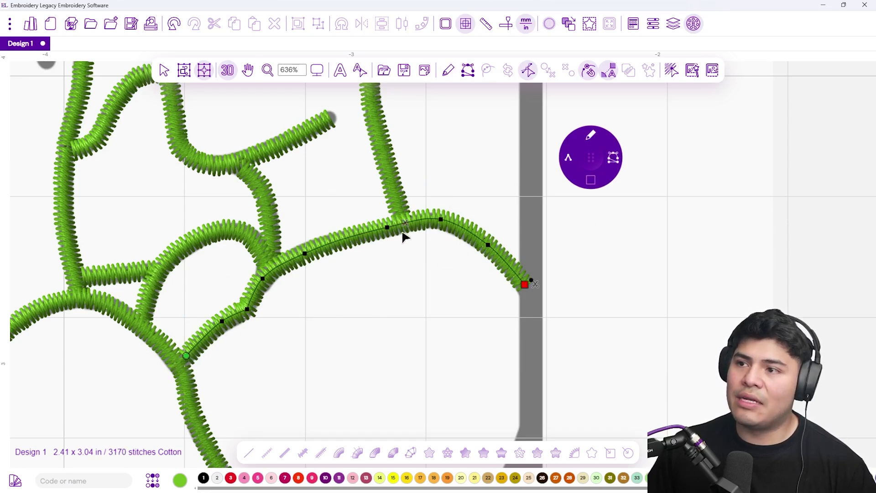
left_click_drag(407, 234, 407, 230)
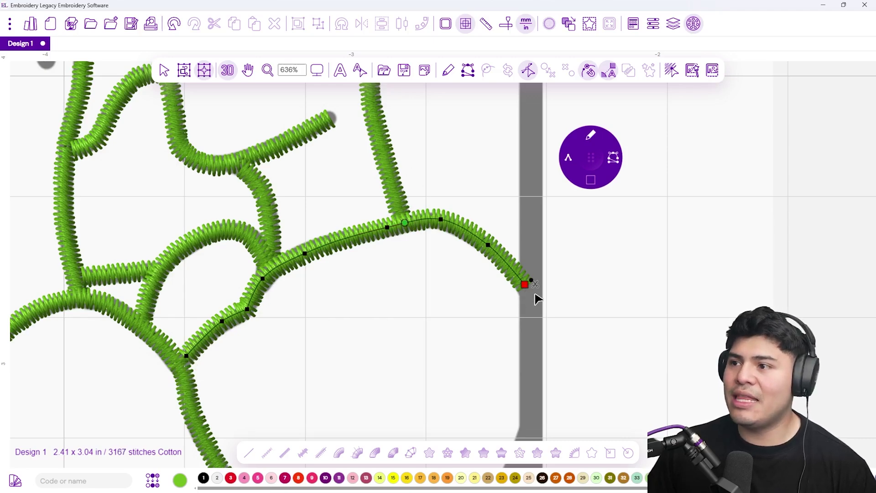
Step: Examine the whole design and its remaining untraced outlines to plan the path to the next one
left_click(165, 72)
scroll(440, 150, "down", 5)
left_click_drag(419, 136, 415, 218)
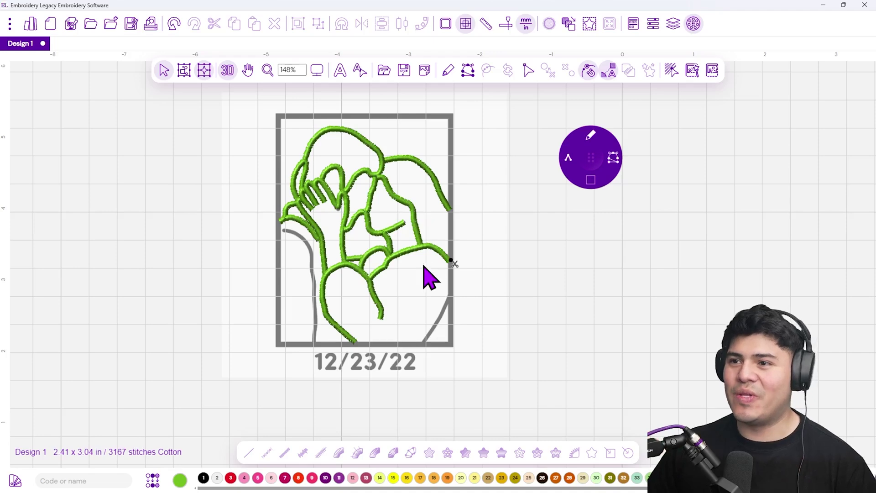
scroll(424, 276, "up", 3)
scroll(327, 279, "down", 3)
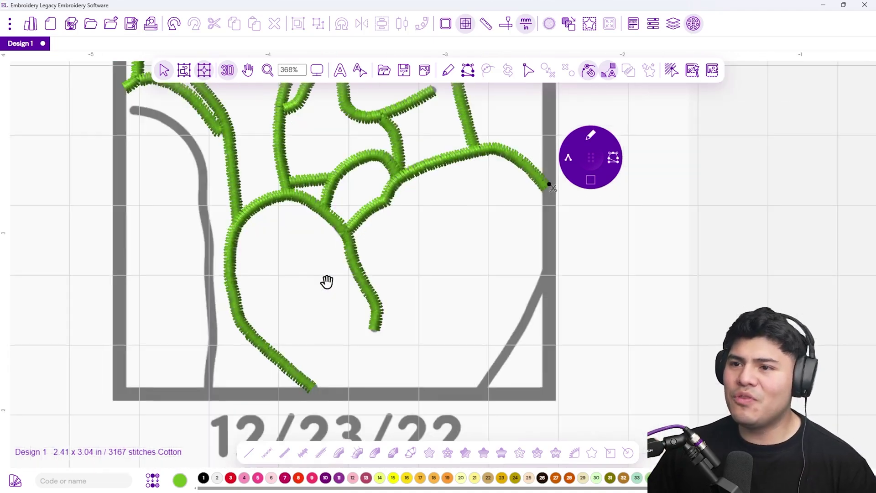
scroll(338, 260, "up", 2)
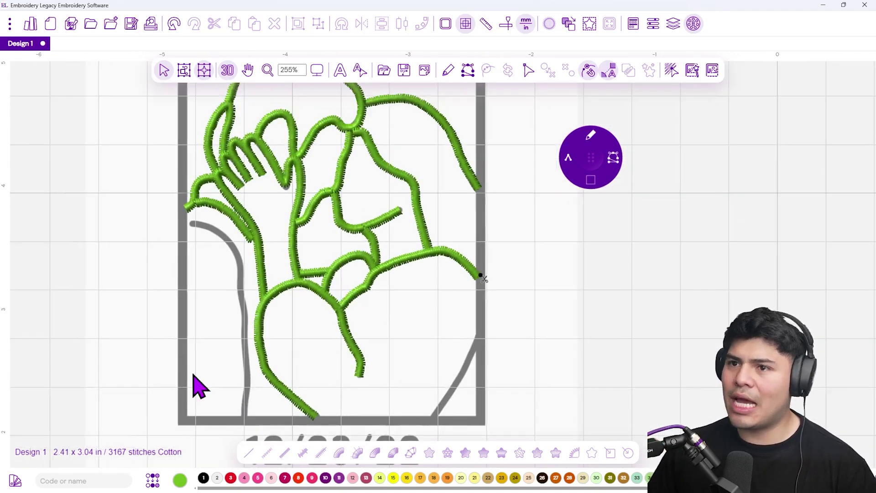
scroll(392, 287, "down", 1)
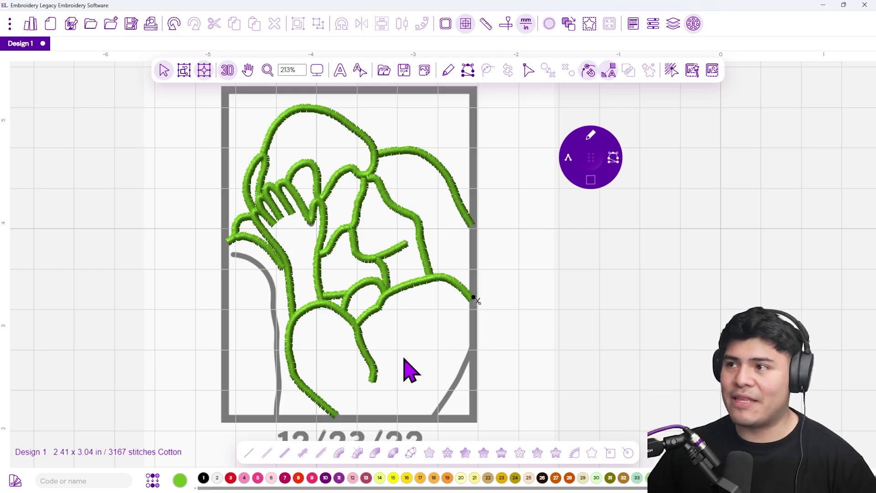
Step: Draw a running-stitch line down the frame's side to the lower diagonal outline and brush that outline to the frame's lower edge
scroll(405, 368, "up", 3)
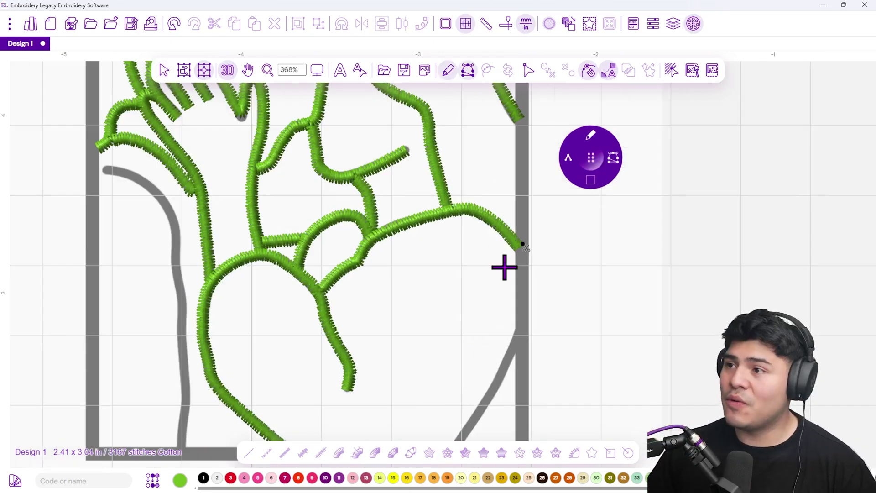
left_click_drag(492, 326, 475, 254)
left_click(503, 188)
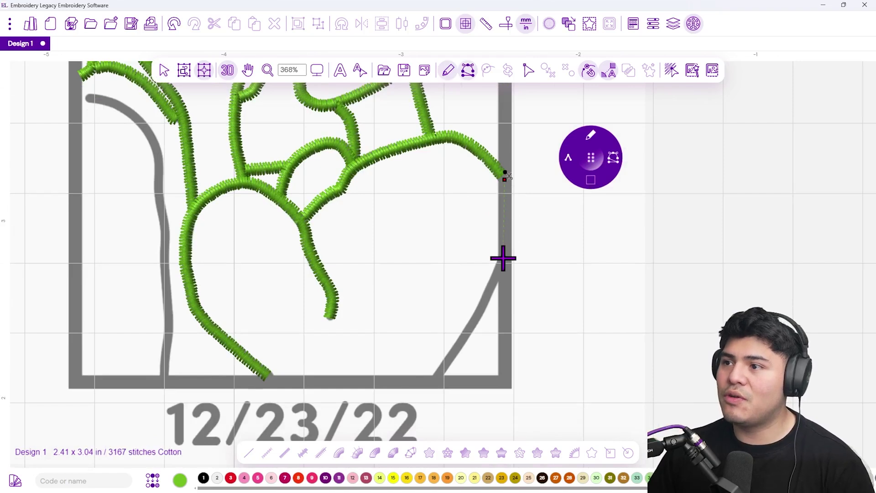
left_click(503, 266)
right_click(506, 283)
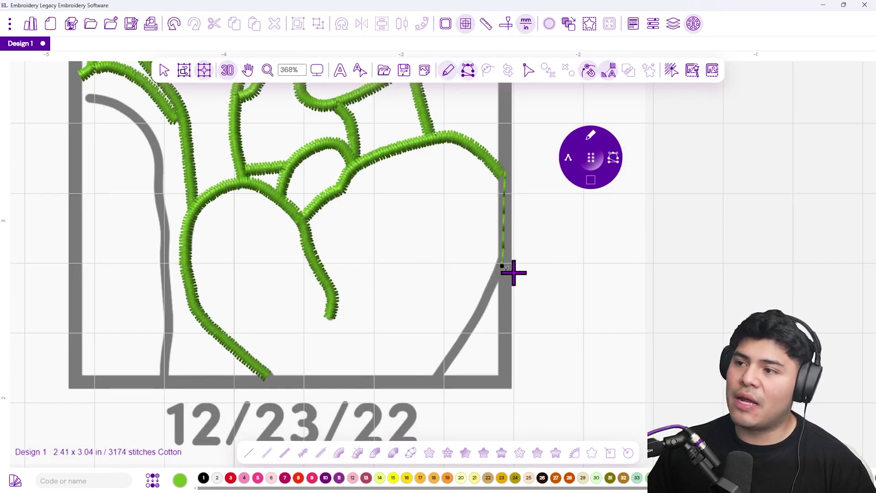
key("2")
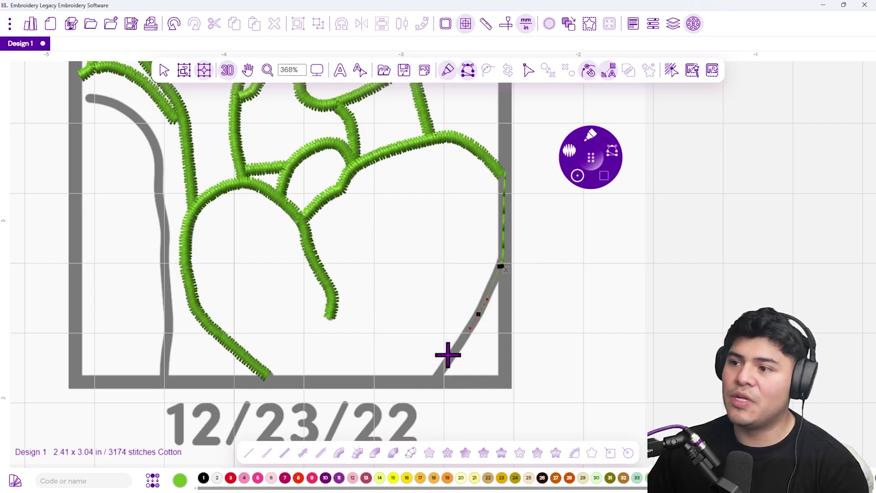
left_click(439, 375)
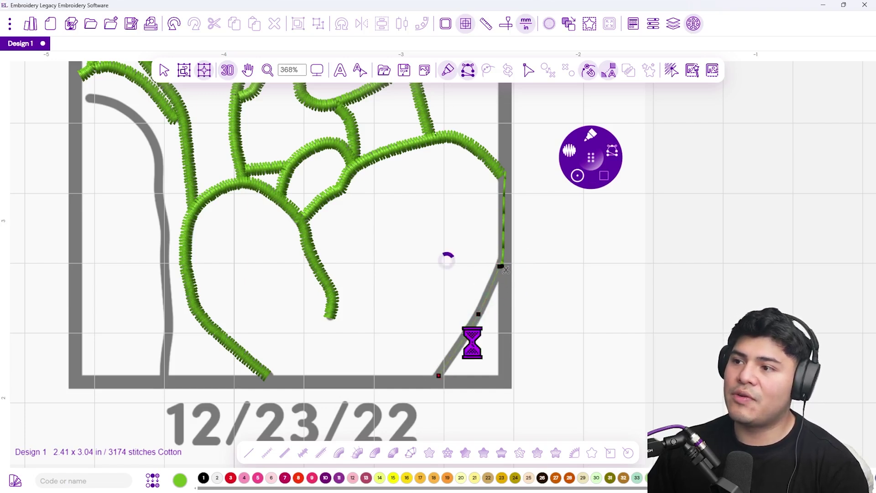
Step: Draw a running-stitch line along the frame's lower edge from the diagonal outline to the base of the tall untraced outline
left_click(569, 151)
left_click(437, 381)
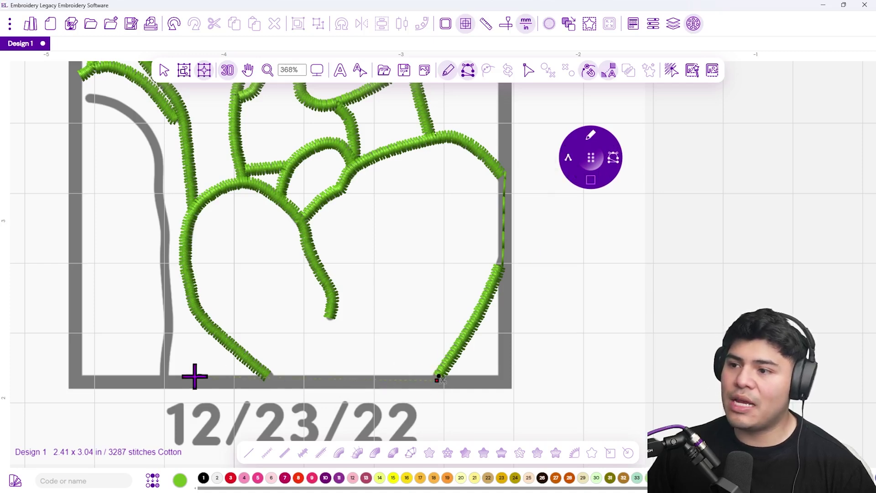
left_click(164, 382)
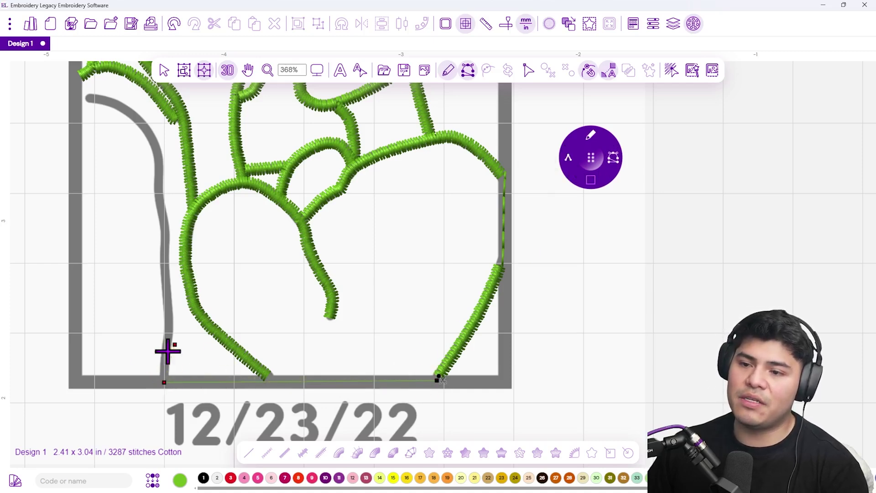
Step: Switch back to the brush and trace the tall outline from the frame's lower edge up and around to the frame's side
left_click_drag(275, 348, 362, 375)
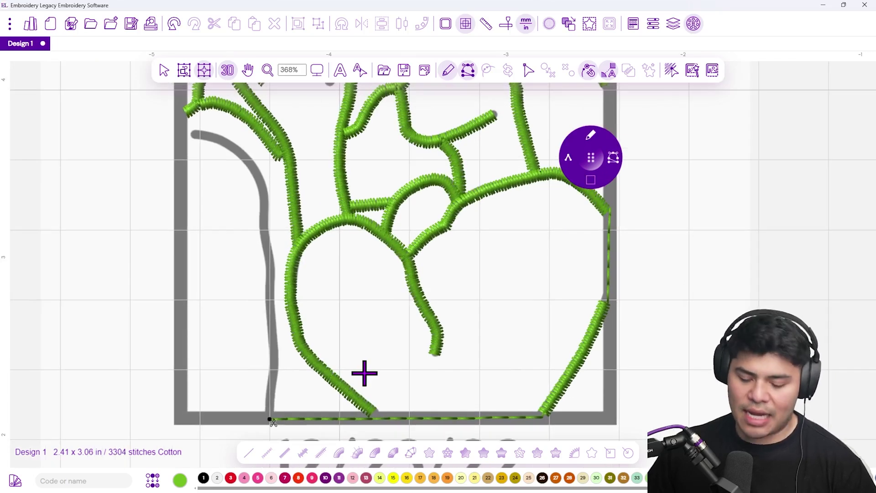
key("2")
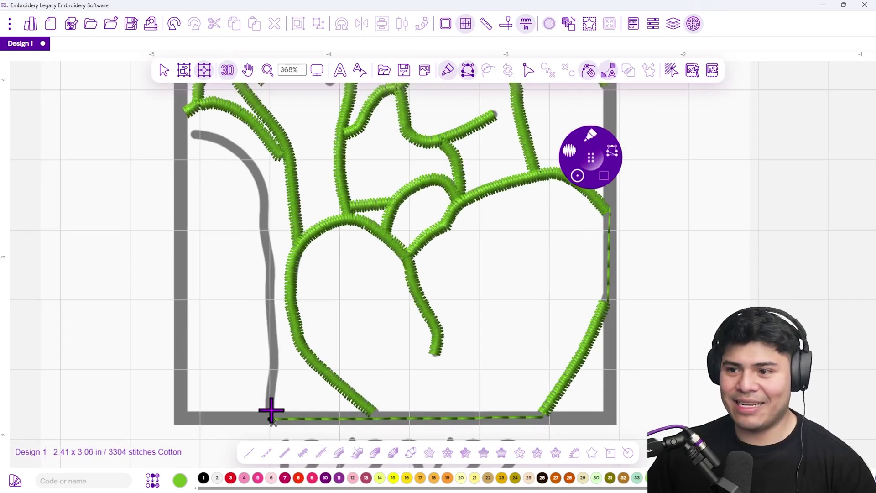
left_click(268, 415)
left_click(273, 370)
left_click(270, 283)
left_click(265, 250)
left_click(263, 217)
left_click(248, 162)
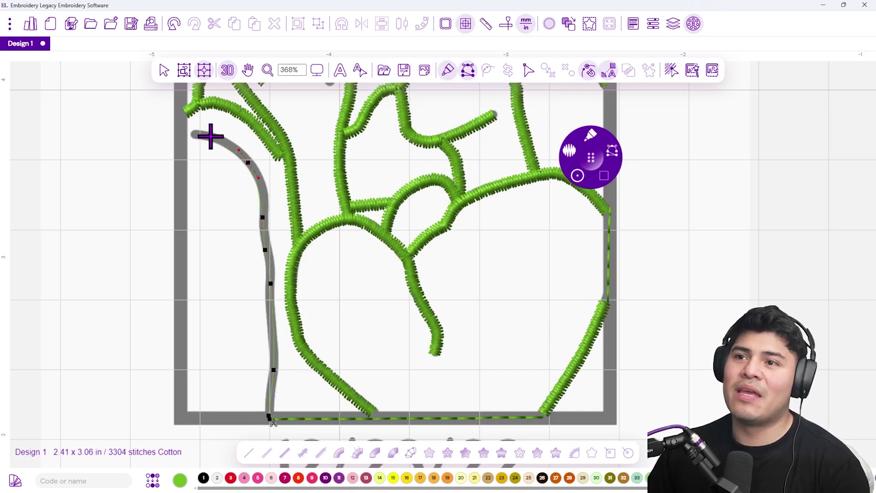
left_click(210, 136)
double_click(187, 132)
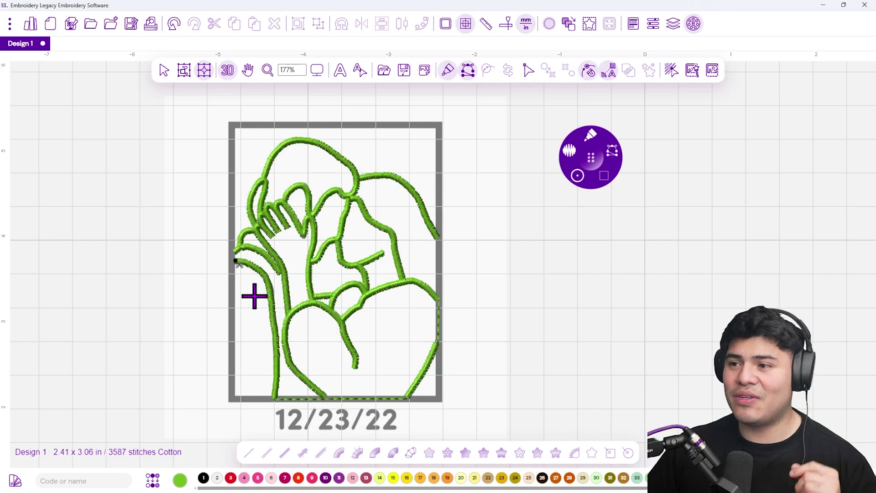
Step: Draw a rectangle with the 3 mm brush spanning the artwork frame's full width from one side edge to the other
left_click_drag(350, 262, 399, 274)
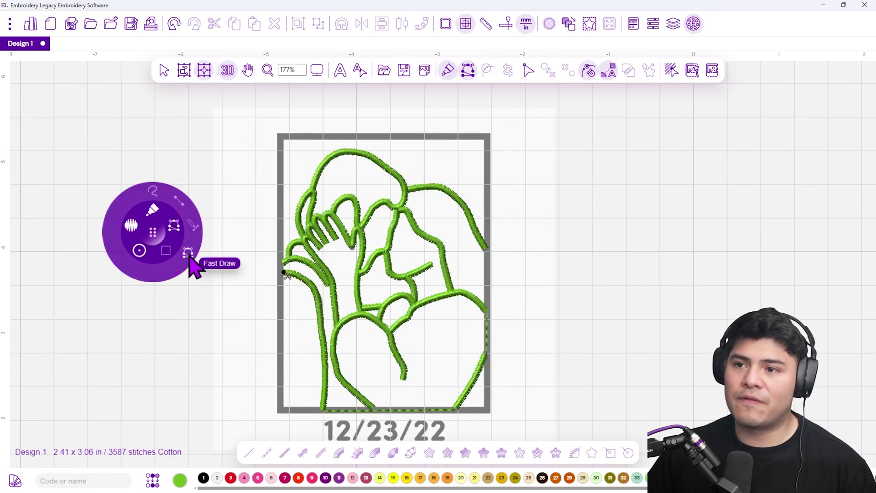
mouse_move(165, 251)
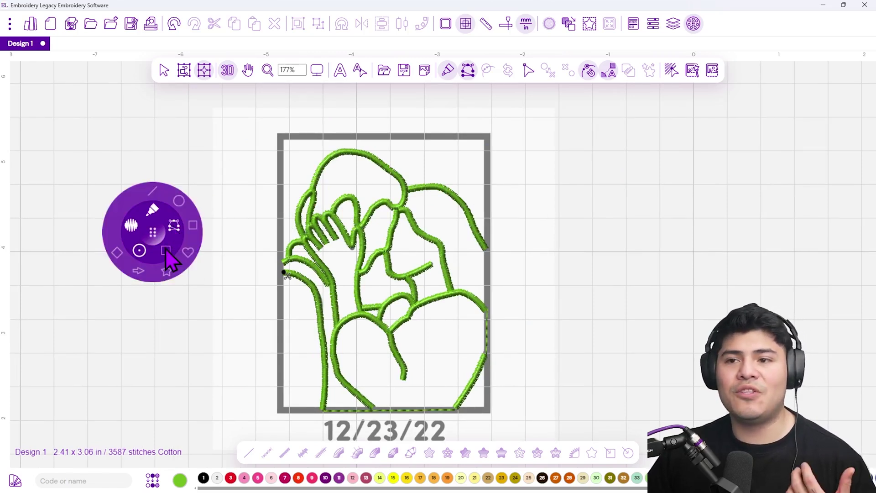
left_click(193, 228)
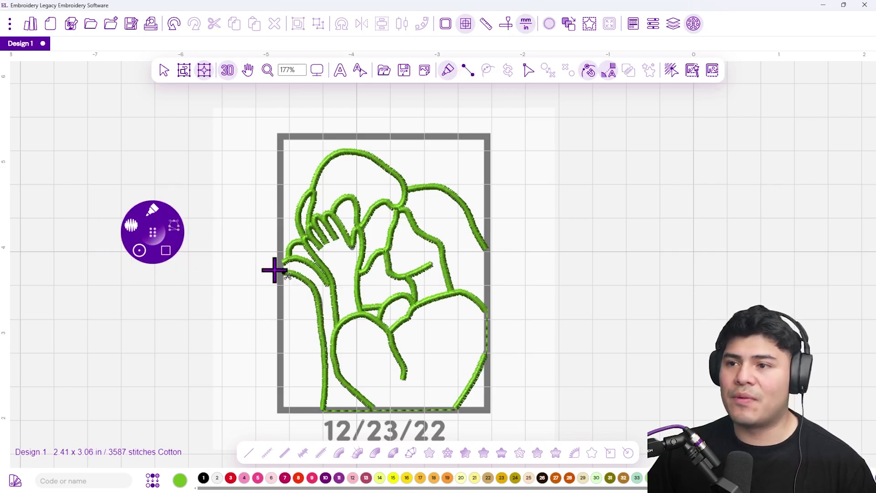
mouse_move(138, 252)
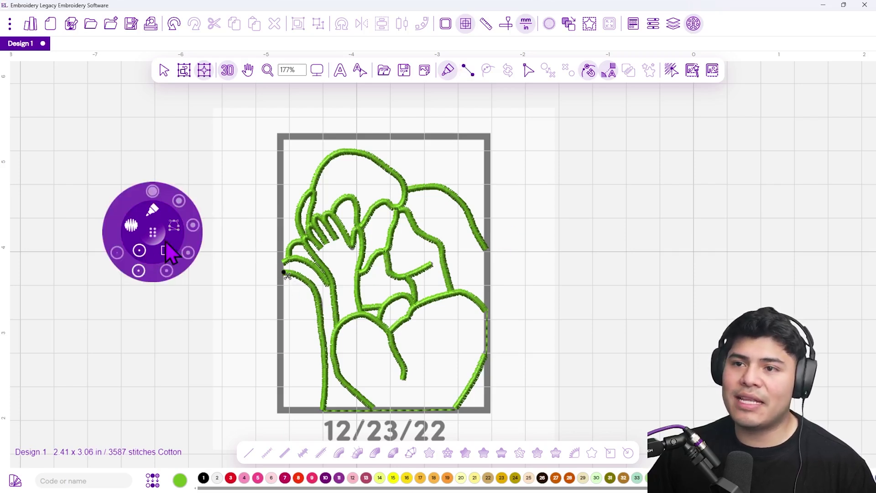
left_click(194, 228)
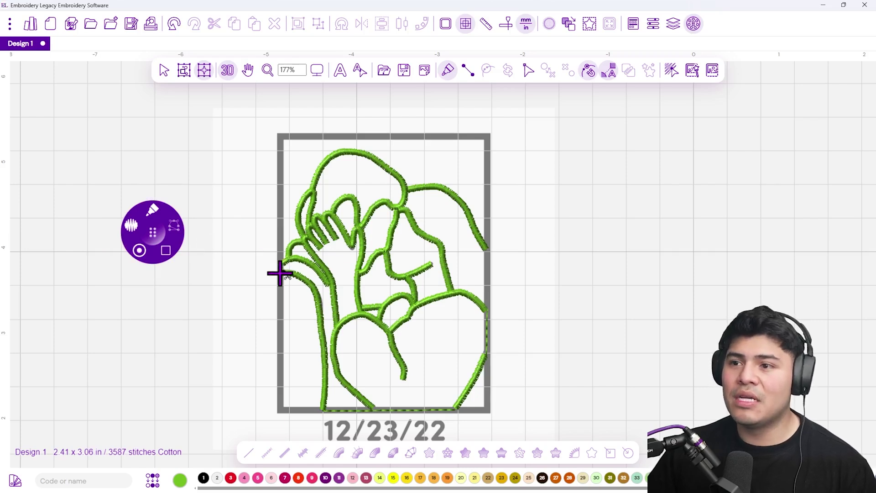
left_click(282, 273)
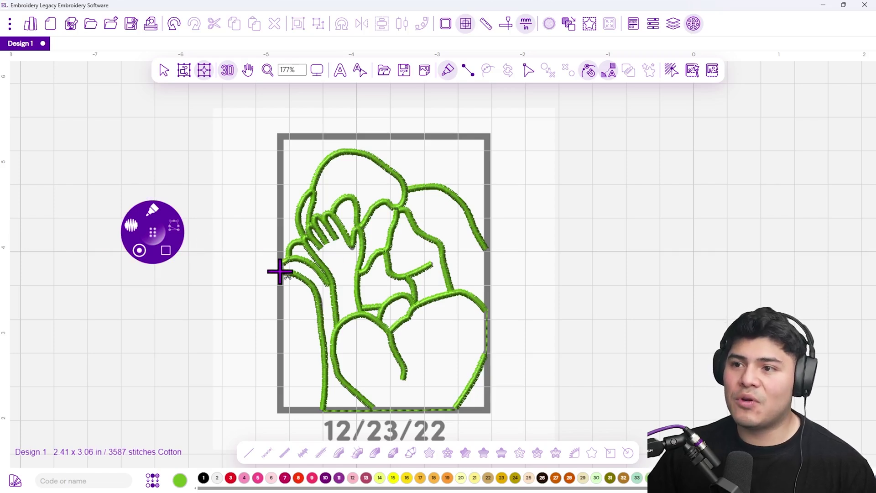
left_click(488, 272)
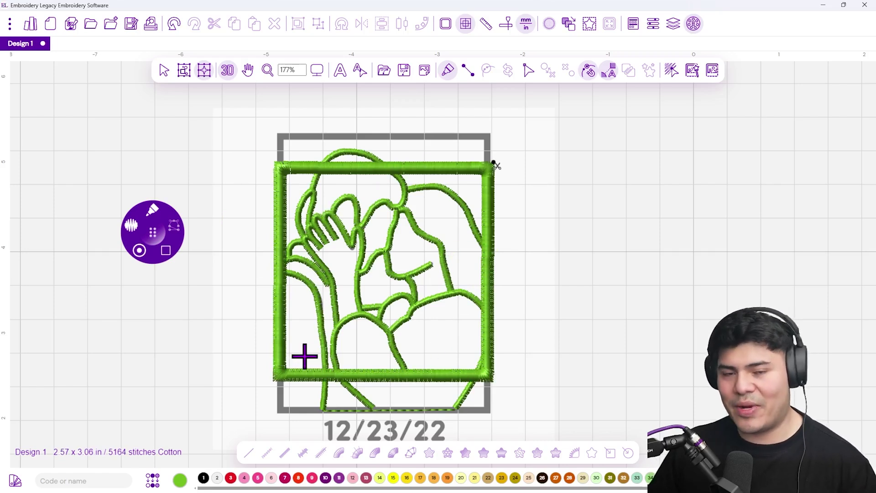
Step: Select the rectangular frame and stretch it up and down over the artwork's printed frame, to about 3.35 in tall
left_click(164, 72)
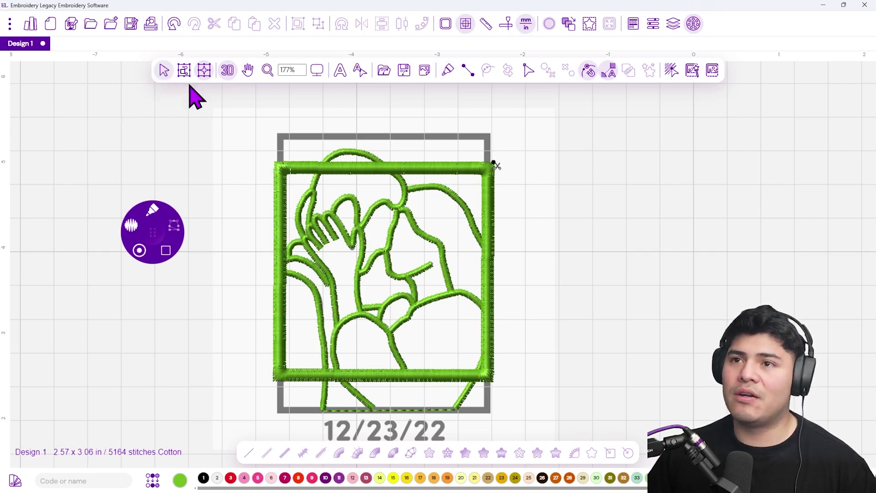
left_click(283, 163)
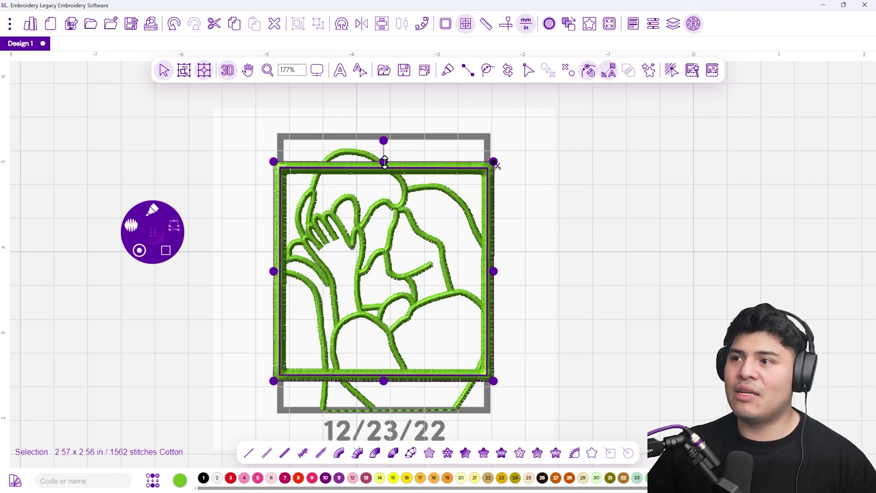
left_click_drag(384, 162, 385, 130)
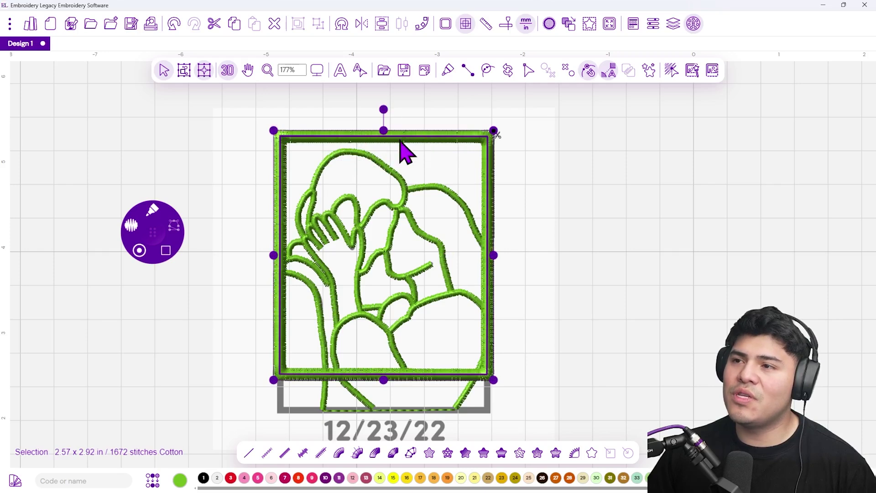
left_click_drag(383, 380, 385, 417)
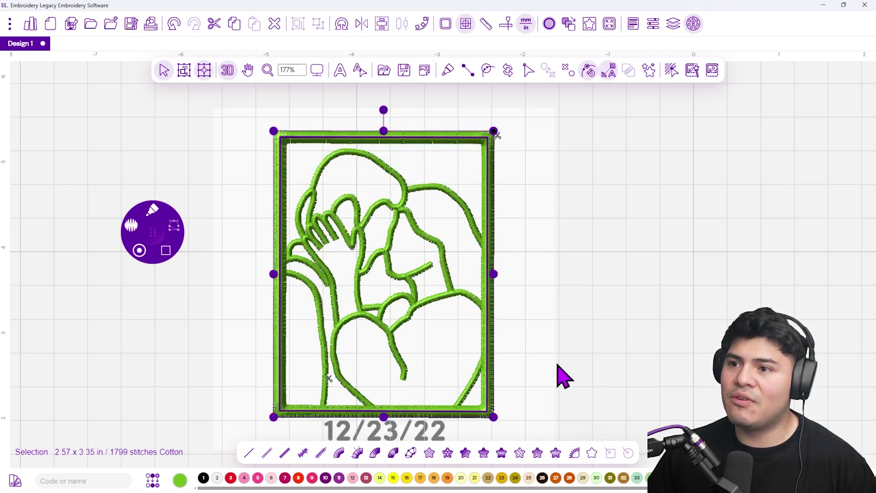
left_click(564, 377)
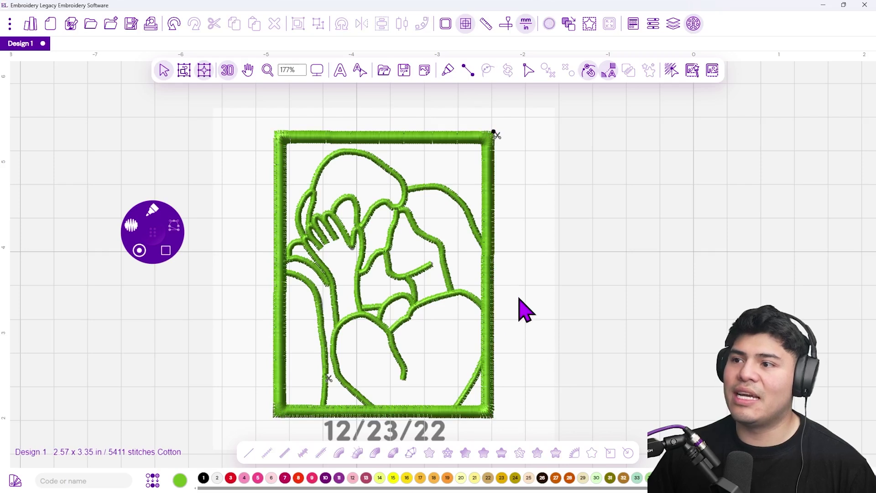
Step: Widen the frame slightly on both sides to about 2.59 in
left_click(492, 284)
left_click_drag(494, 273, 495, 274)
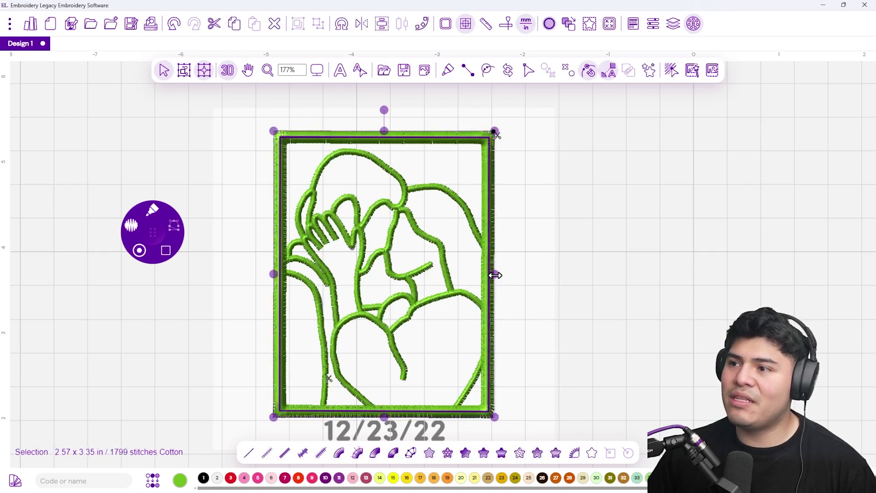
left_click(522, 297)
left_click(279, 297)
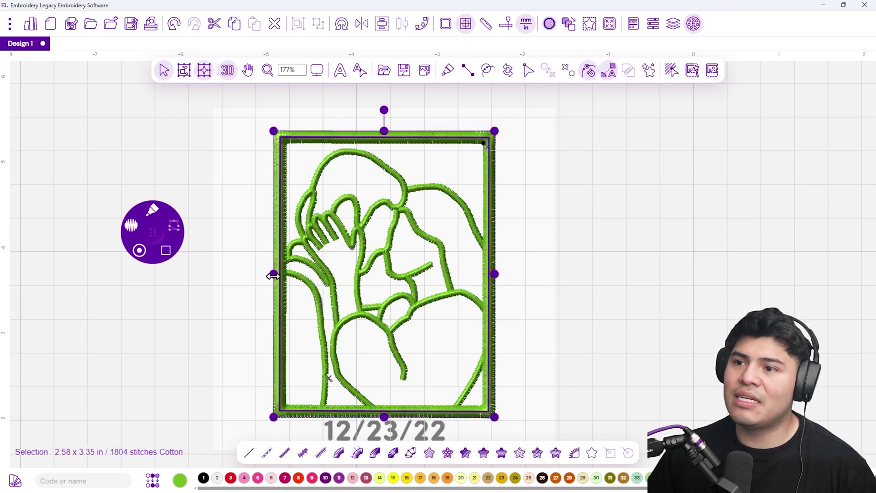
left_click(248, 301)
Step: Use Path Edit on the frame to move its start point from the lower edge to the side where the tall outline meets it
scroll(248, 319, "down", 5)
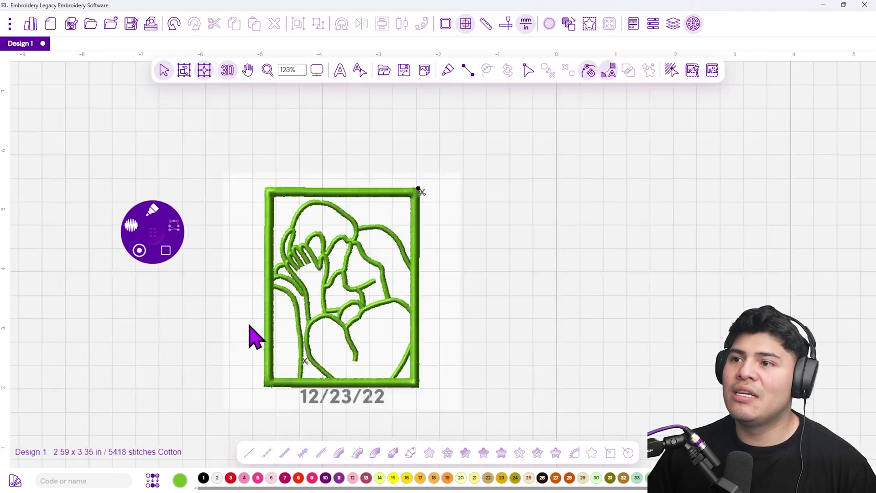
scroll(319, 372, "up", 5)
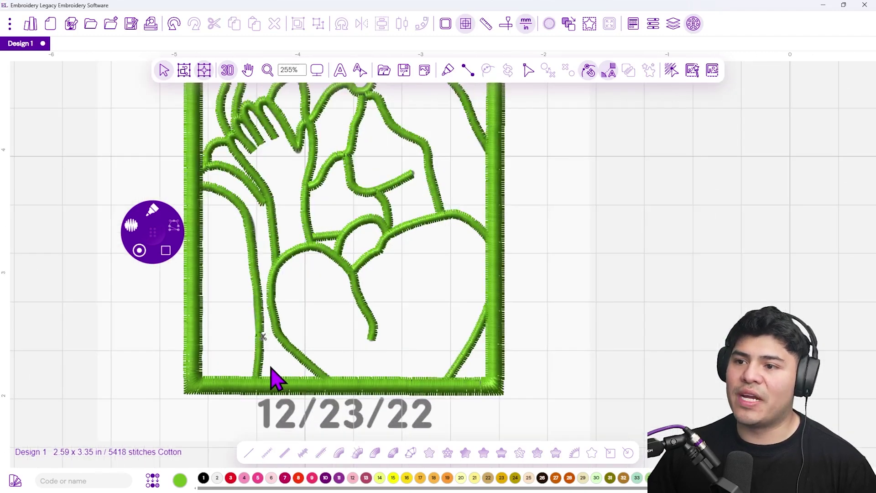
scroll(231, 313, "down", 3)
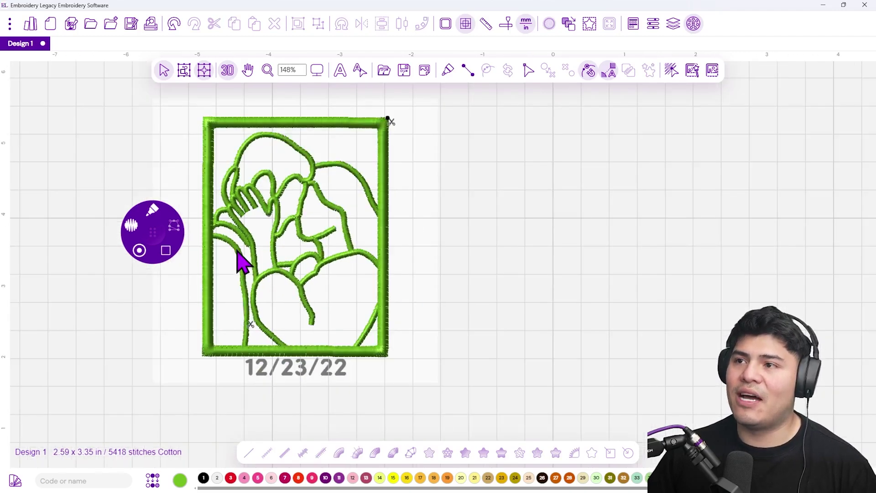
scroll(351, 327, "up", 1)
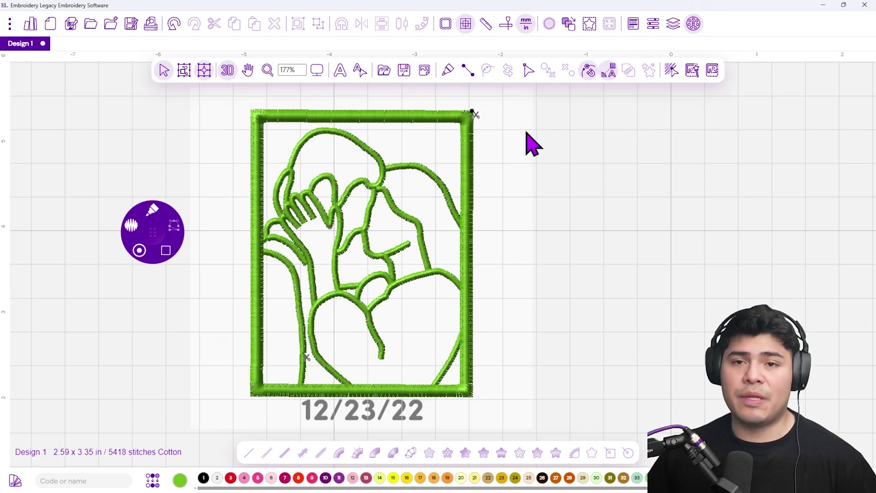
left_click(527, 70)
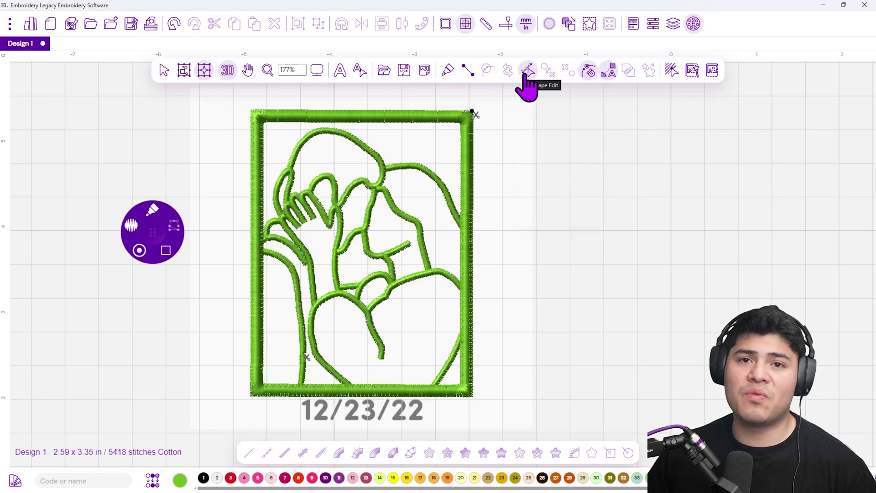
left_click(526, 73)
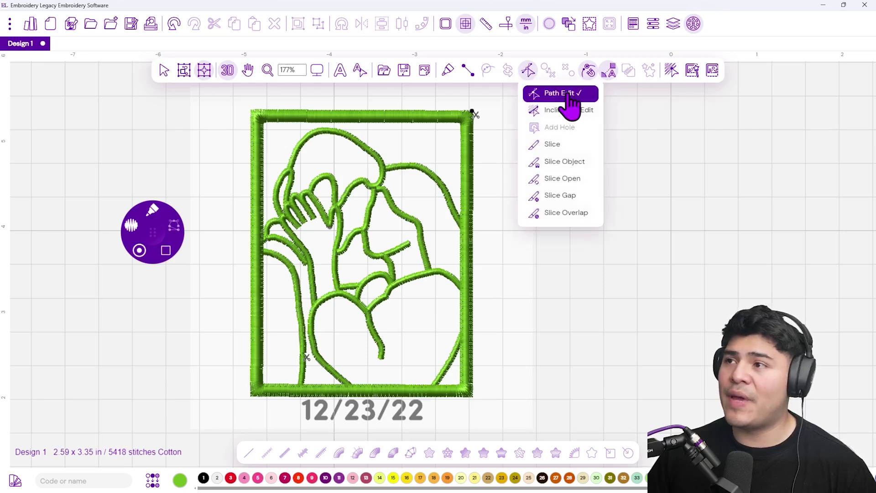
left_click(569, 94)
left_click(473, 144)
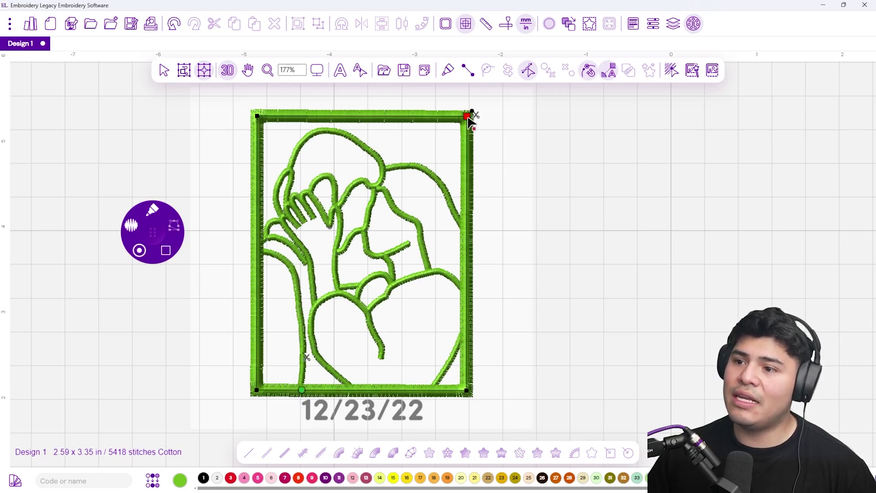
left_click_drag(302, 391, 283, 335)
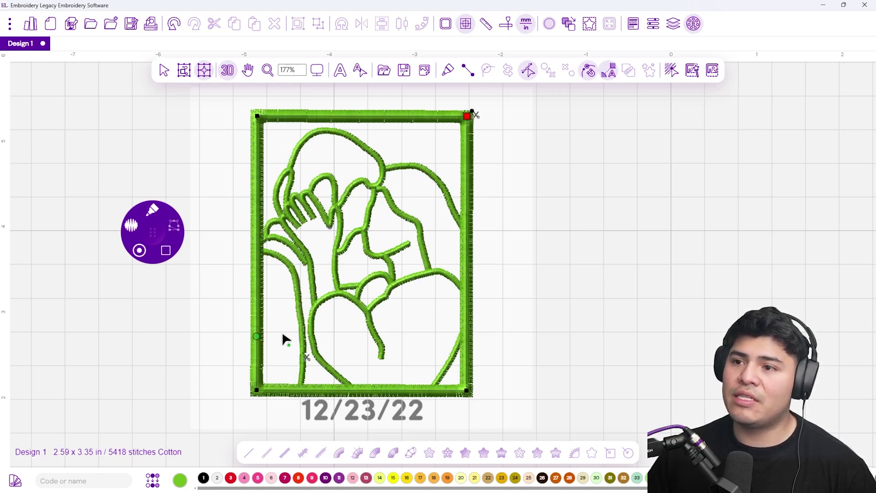
left_click_drag(266, 252, 268, 253)
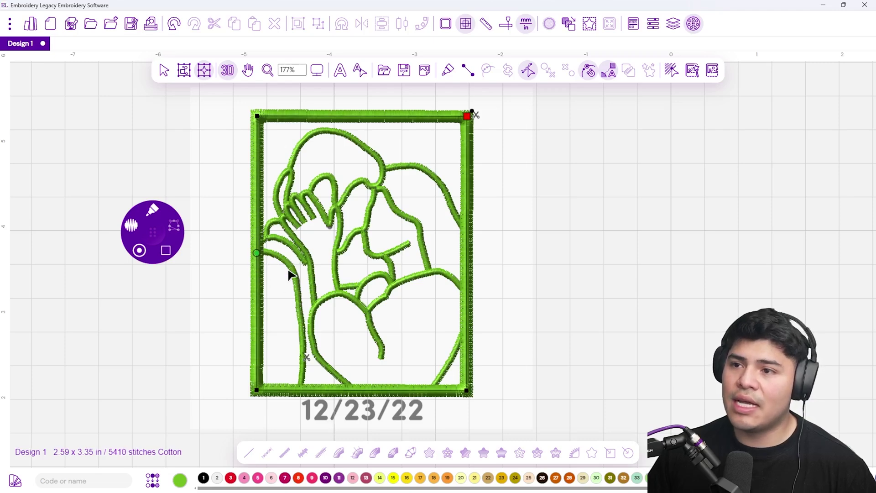
Step: Edit the tall outline's path and move its end point to its upper tip at the frame's side
scroll(288, 270, "up", 2)
left_click(292, 267)
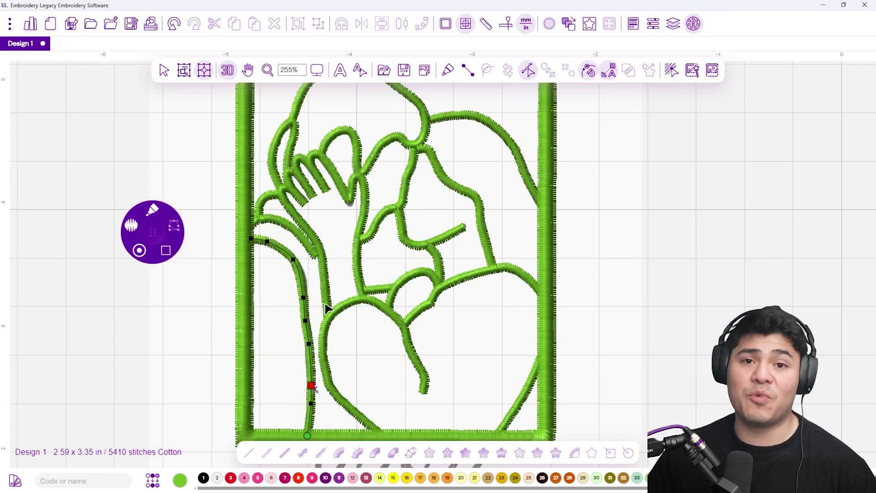
left_click_drag(312, 382, 316, 379)
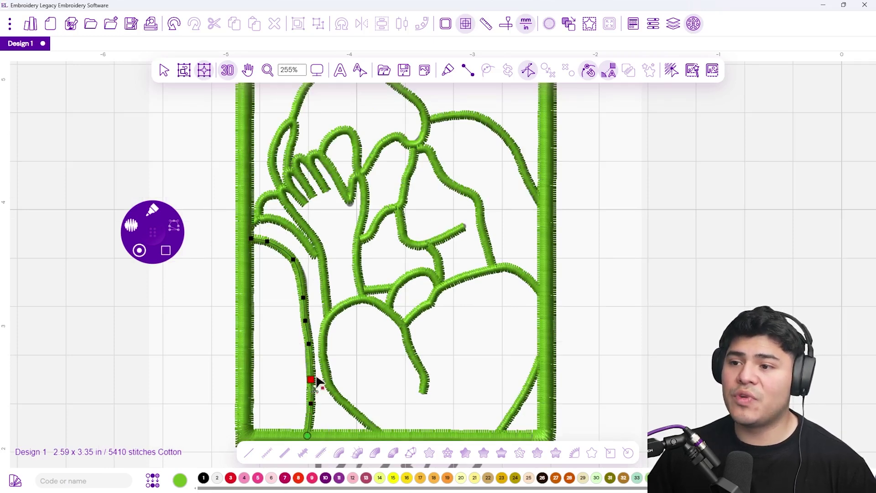
left_click(251, 239)
Step: Move the frame's end point from its corner to its start point beside the tall outline, and return to the selection tool
scroll(342, 228, "down", 2)
left_click(483, 104)
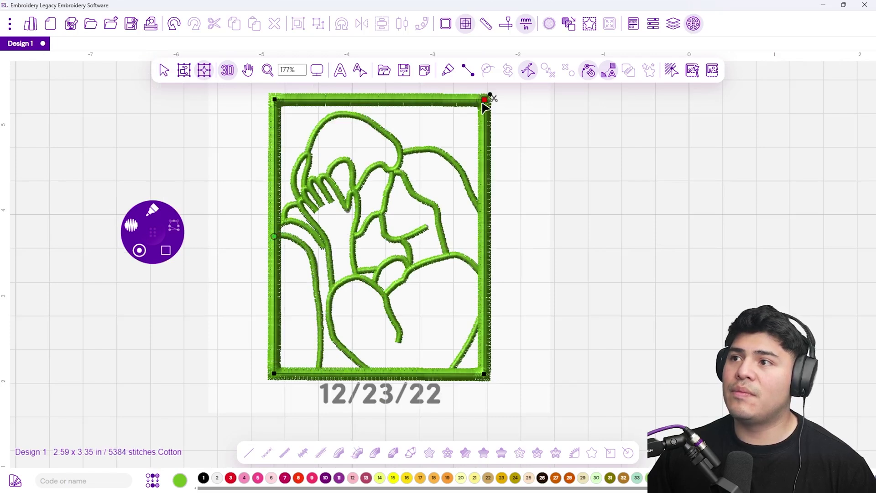
left_click(266, 234)
left_click(163, 70)
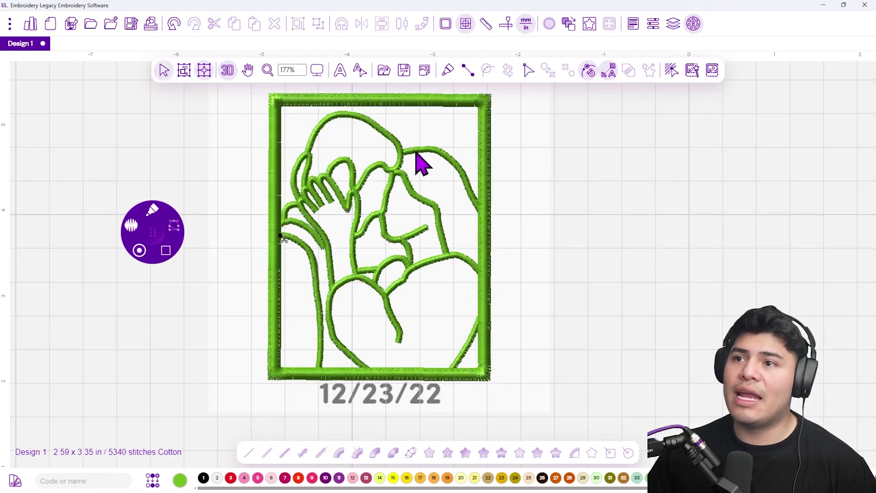
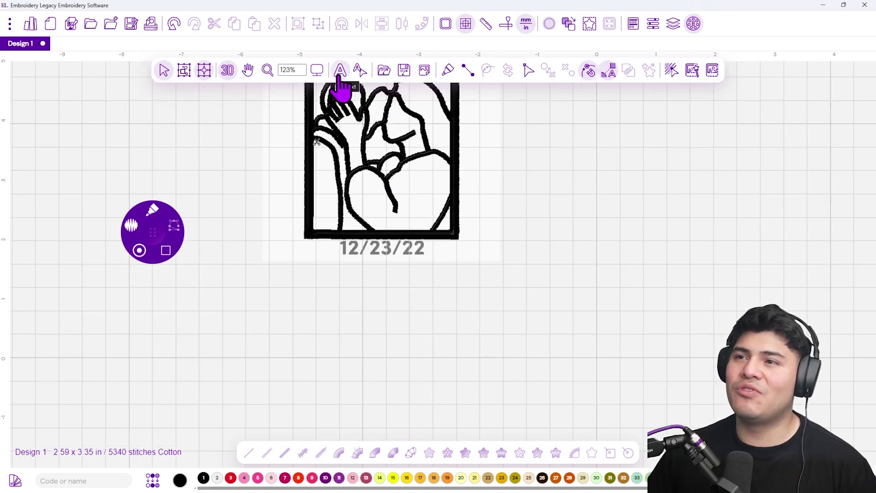
Step: Add a text object directly below the frame and set its text to 12/23/22
left_click(340, 73)
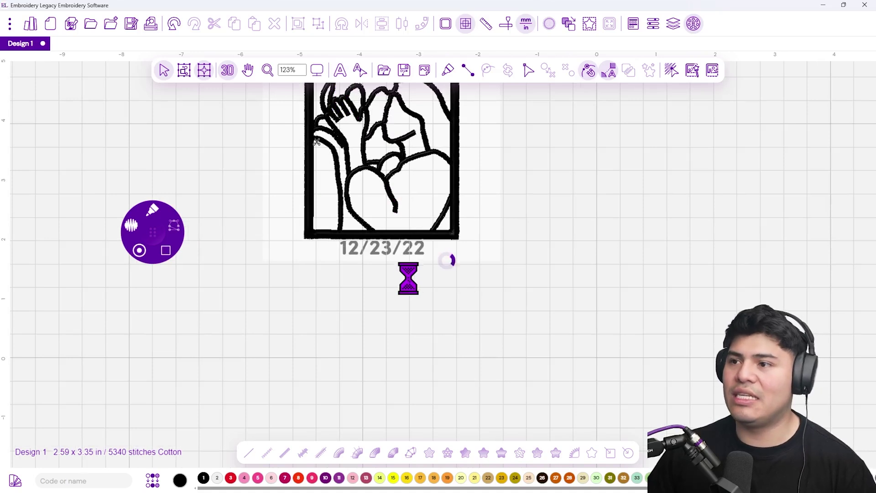
left_click_drag(634, 333, 389, 224)
left_click(653, 24)
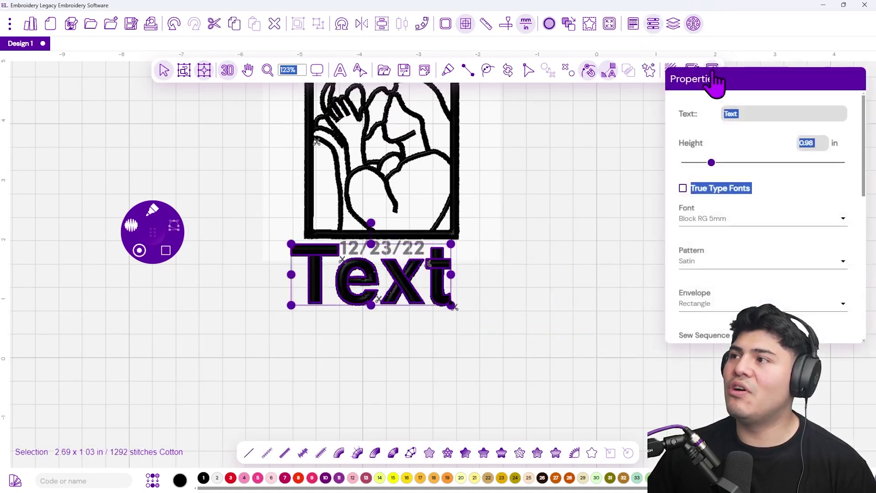
left_click_drag(718, 82, 555, 91)
left_click(587, 121)
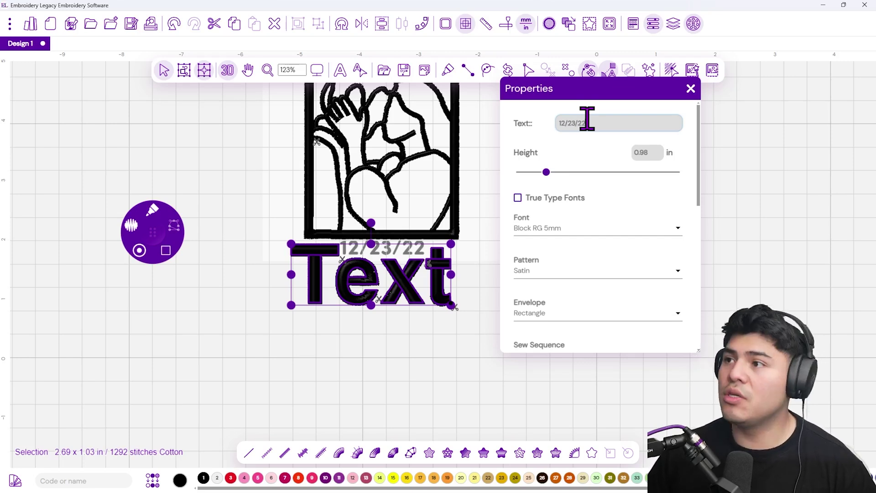
right_click(479, 159)
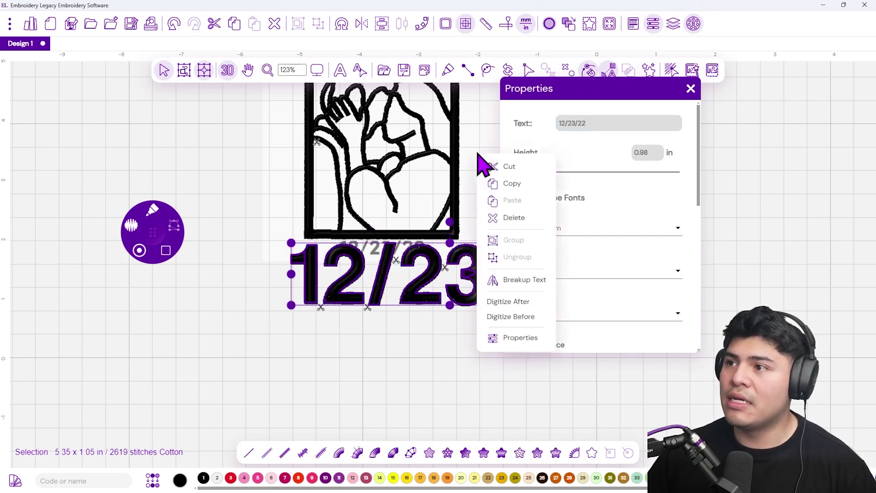
left_click(580, 155)
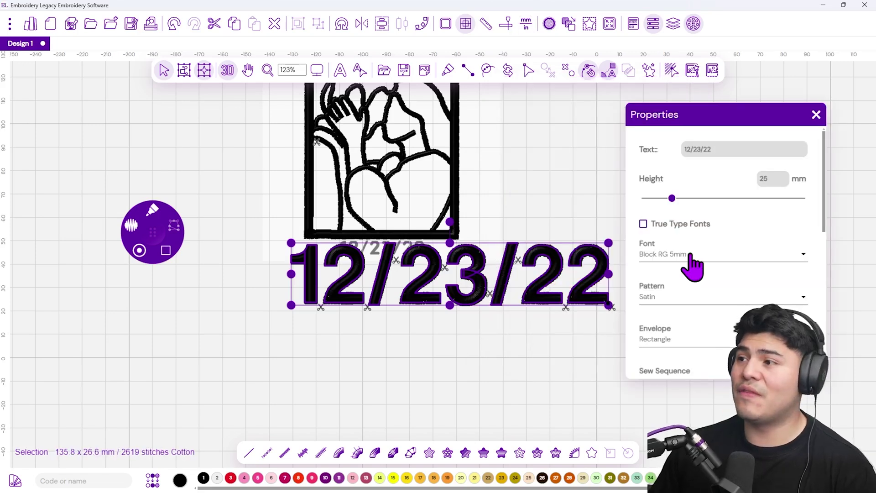
Step: With units in millimetres, choose the Block RG 5mm font for the date and set its height to 5 mm
left_click(692, 265)
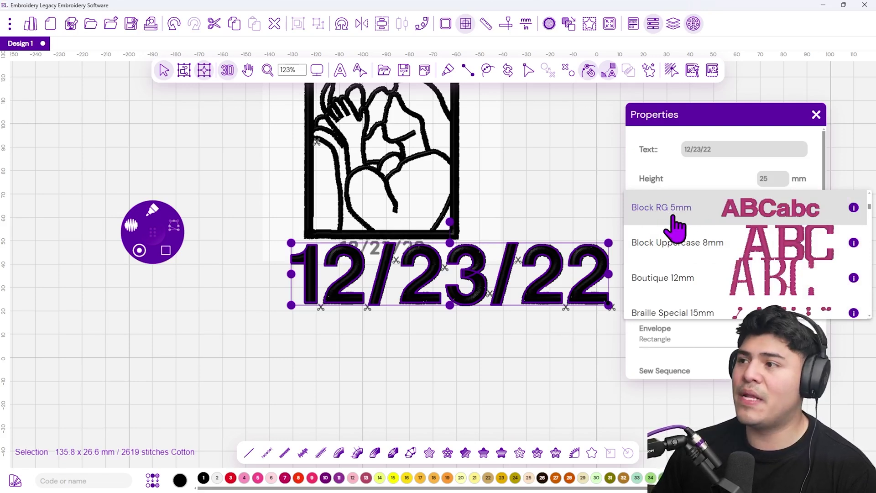
left_click(713, 201)
left_click_drag(671, 198, 657, 198)
double_click(760, 180)
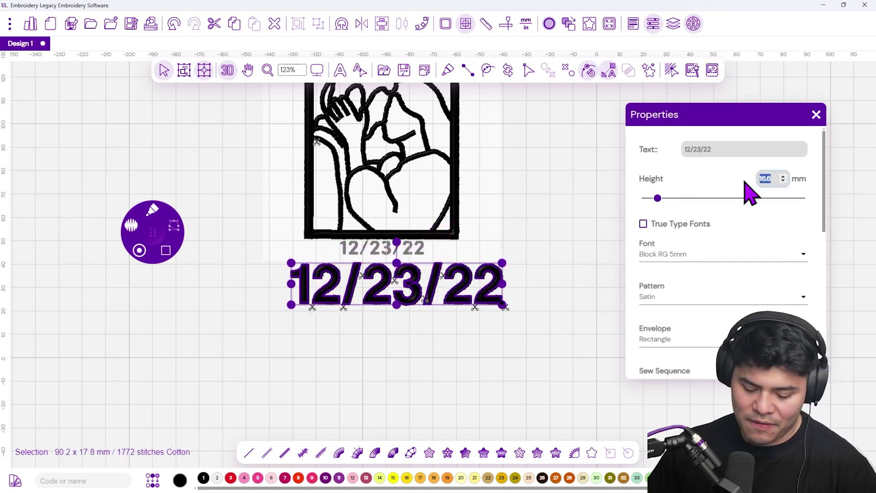
type("5")
key("Return")
Step: Move the date text over the artwork's date below the frame and set its height to 7 mm
left_click(444, 264)
left_click_drag(352, 294, 395, 255)
scroll(395, 255, "up", 5)
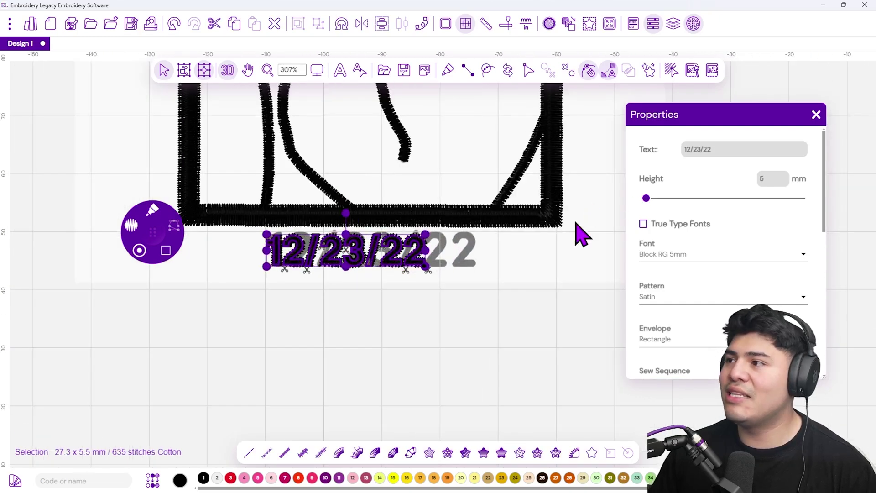
double_click(763, 179)
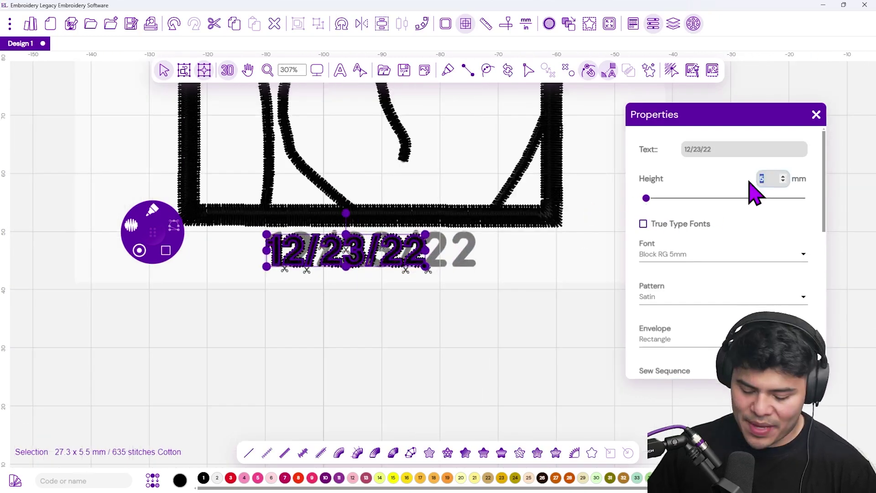
type("7")
key("Return")
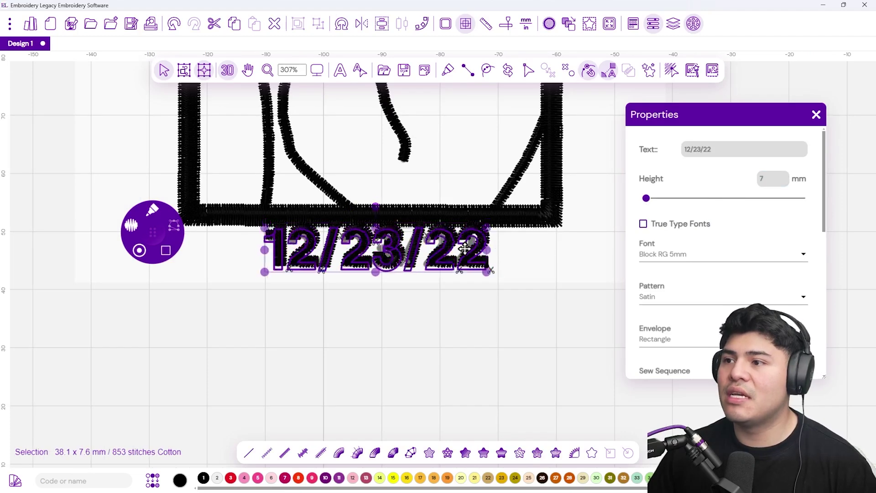
left_click(511, 267)
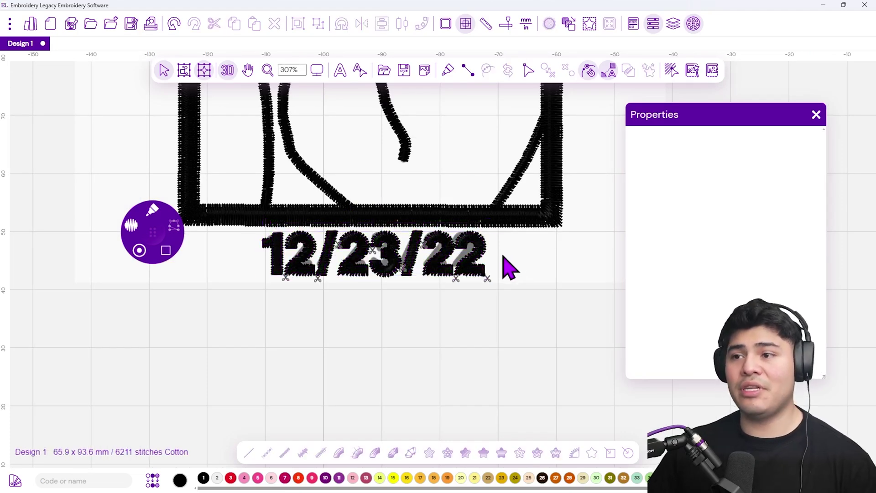
Step: Nudge the date text slightly lower so it sits centred beneath the frame, and deselect it
scroll(356, 283, "down", 2)
scroll(337, 230, "down", 3)
left_click_drag(360, 185, 372, 327)
left_click(390, 398)
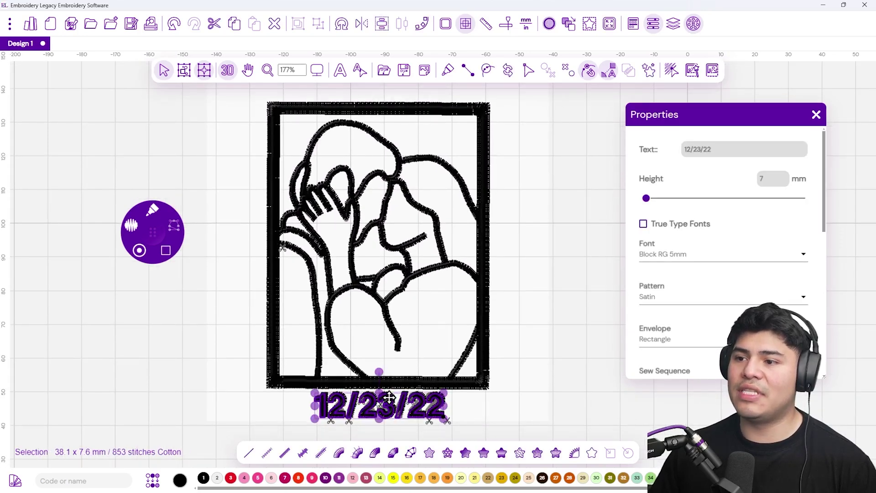
left_click(528, 393)
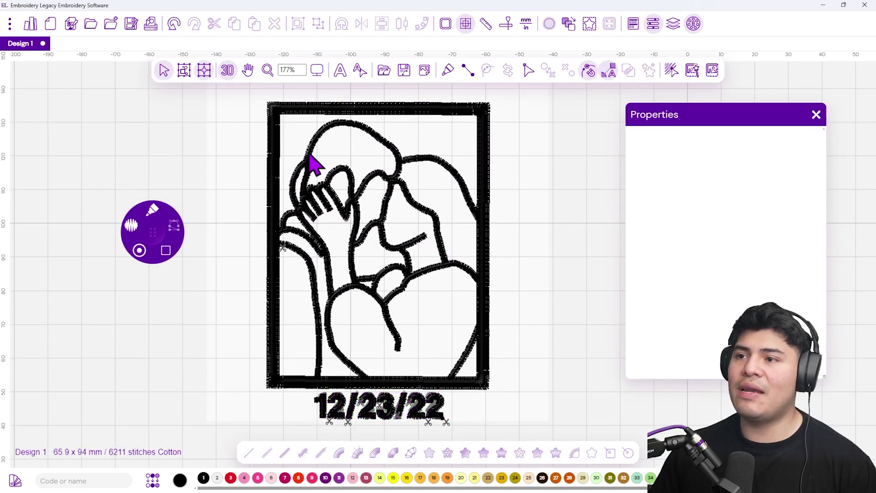
Step: Hide the backdrop image and the command markers, and close the object properties
left_click(425, 71)
left_click(473, 116)
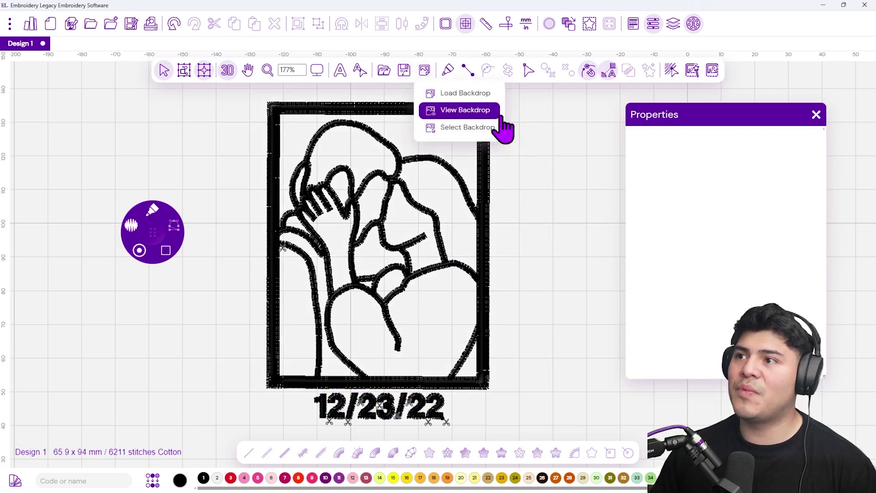
left_click(10, 25)
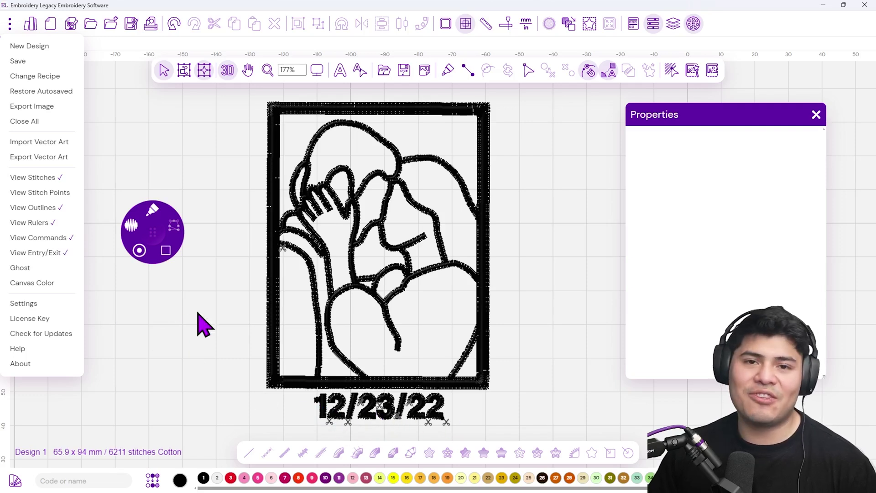
left_click(76, 239)
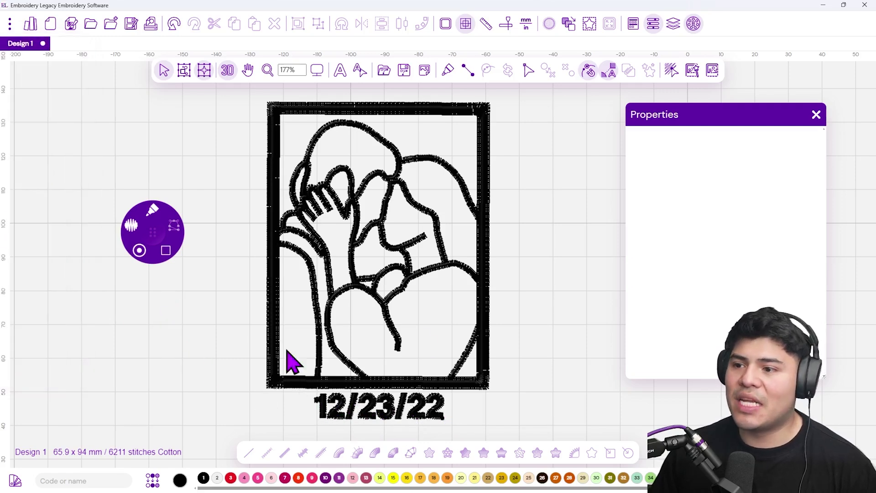
left_click(817, 115)
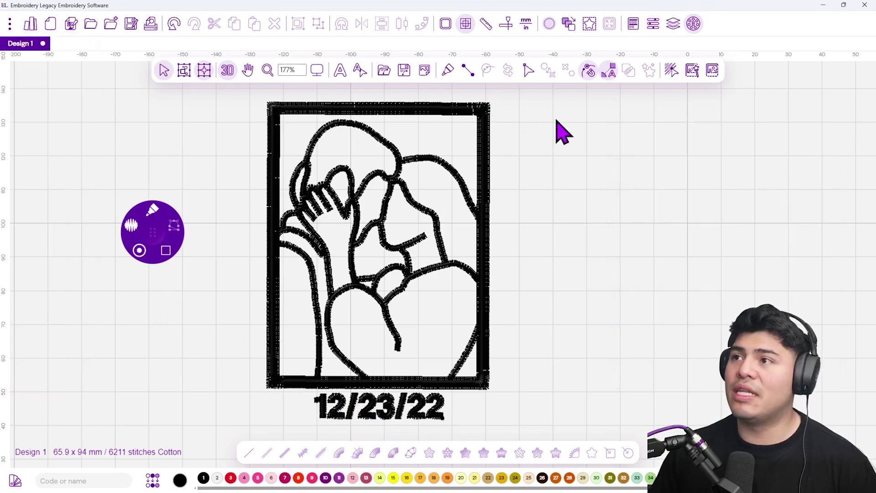
Step: Run the stitch simulation and scrub through the whole design to review its sewing sequence
key("shift+r")
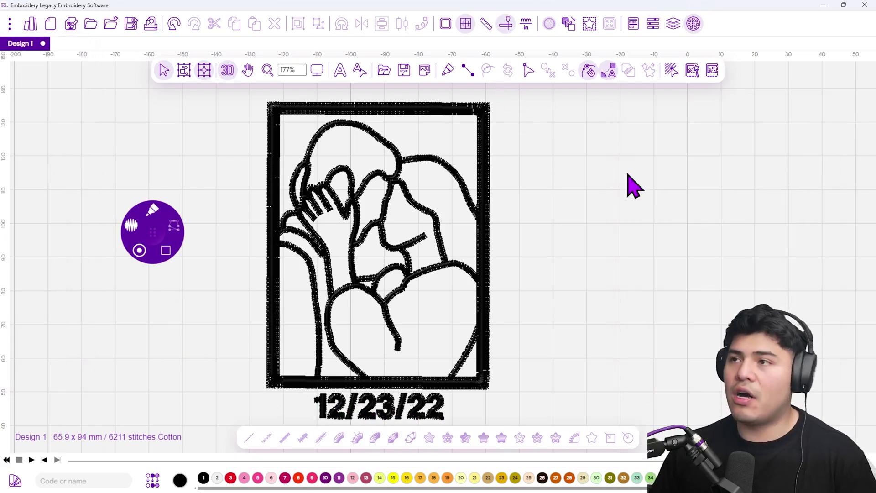
left_click(31, 460)
left_click_drag(94, 459, 335, 432)
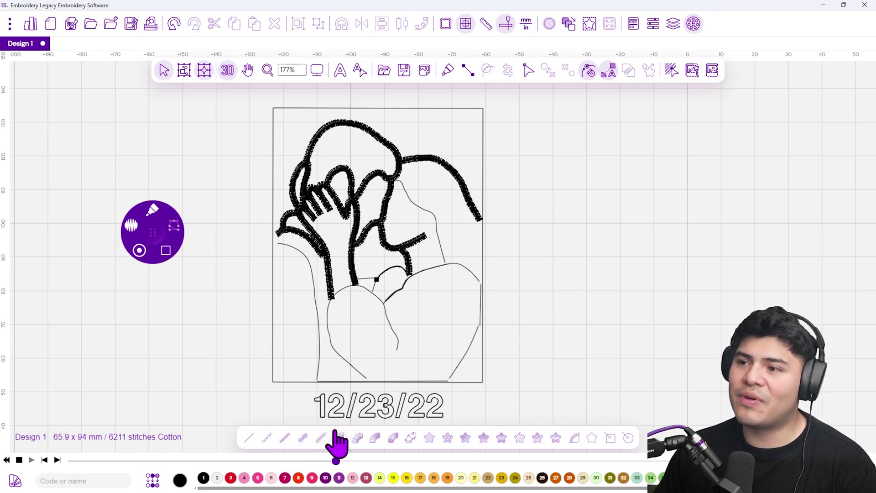
left_click_drag(335, 432, 335, 432)
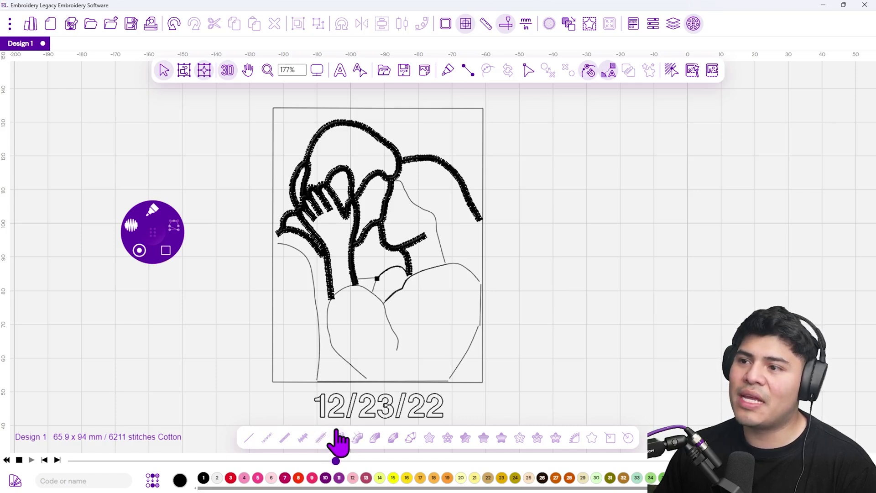
left_click_drag(338, 431, 726, 418)
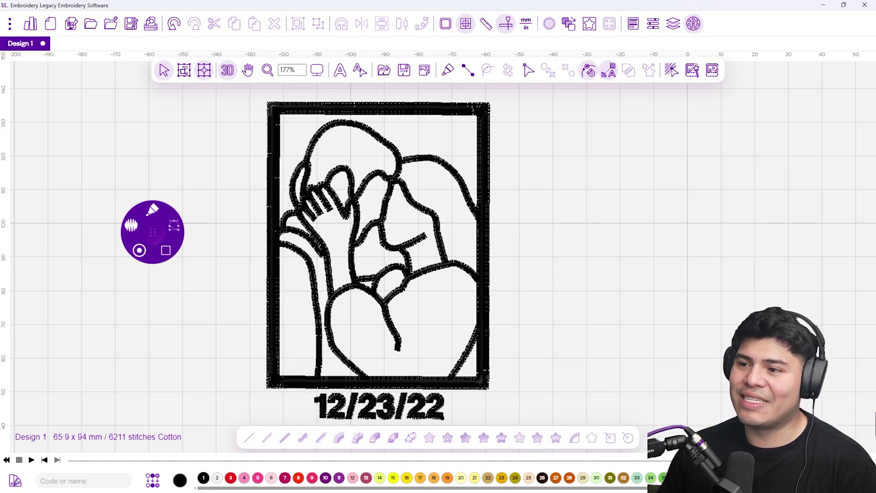
Step: Select the whole design and check its overall size in inches, then deselect it
scroll(416, 313, "down", 3)
scroll(433, 303, "up", 3)
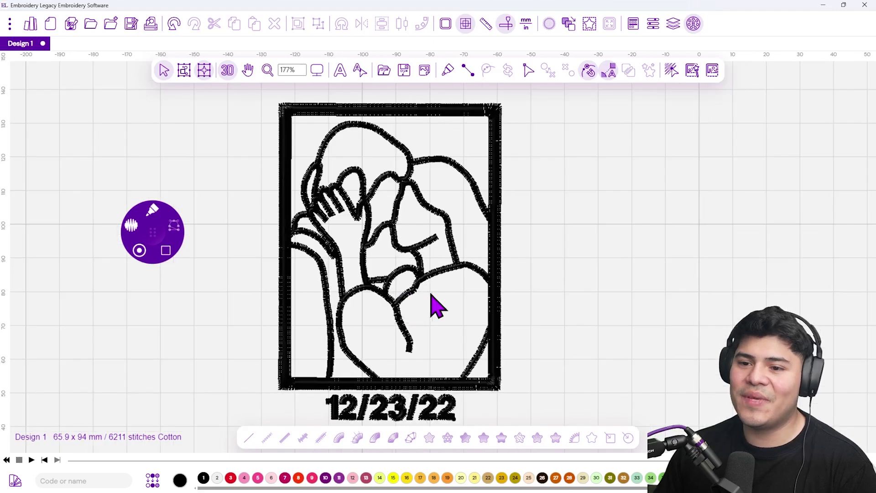
scroll(500, 261, "down", 4)
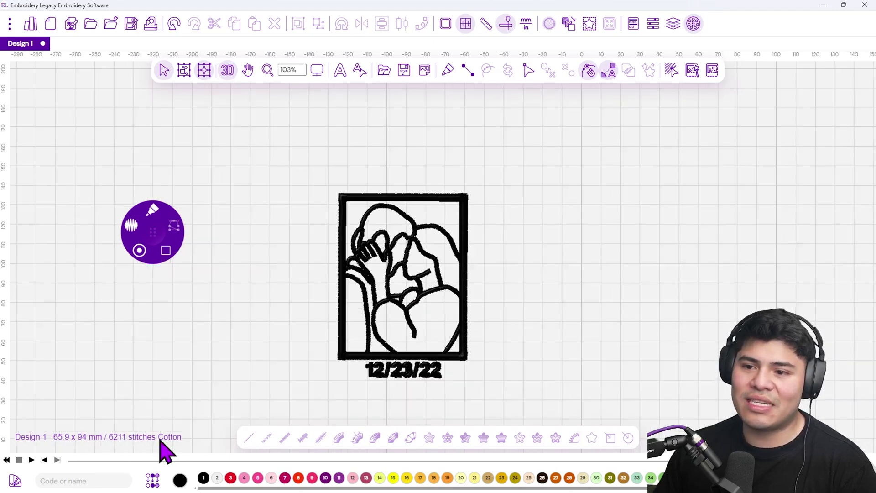
left_click(184, 71)
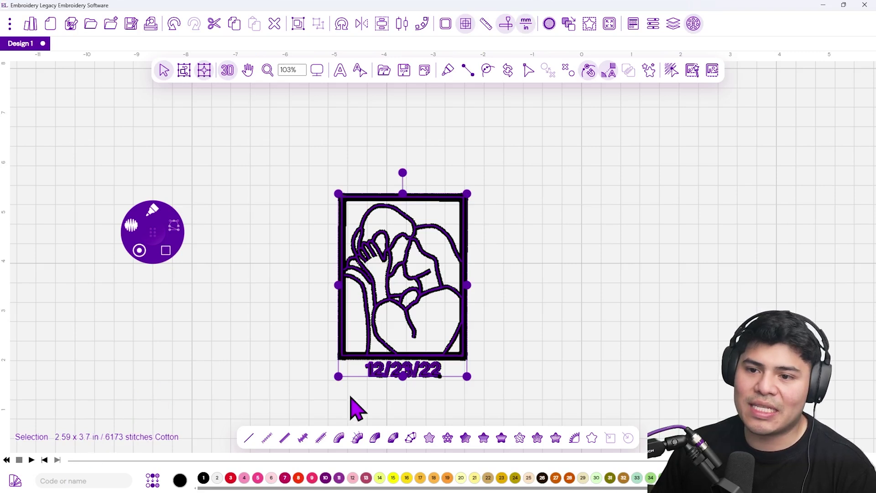
scroll(401, 344, "up", 1)
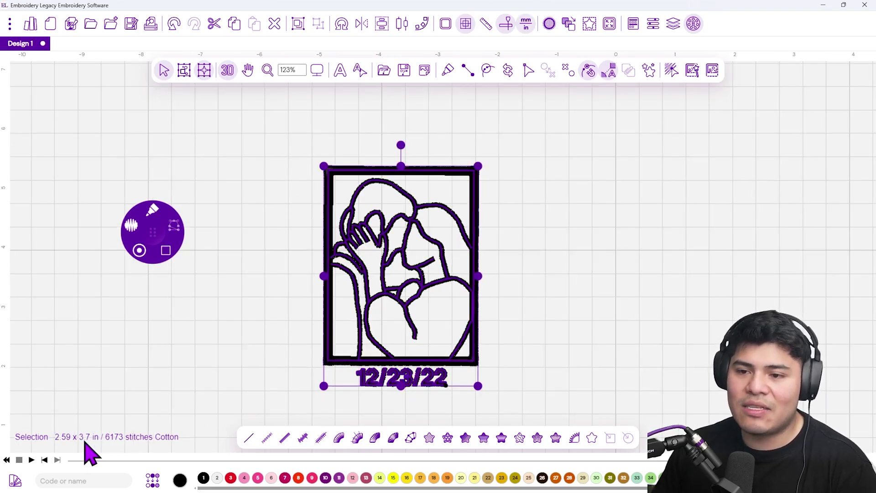
left_click(580, 335)
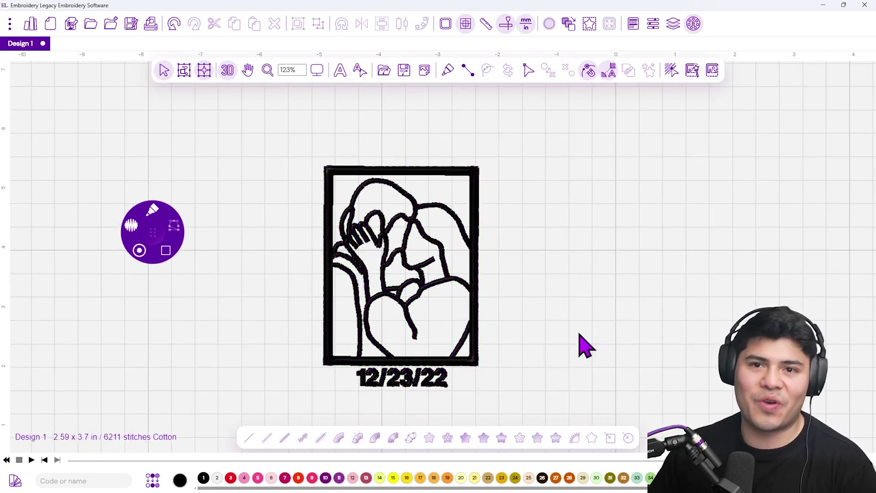